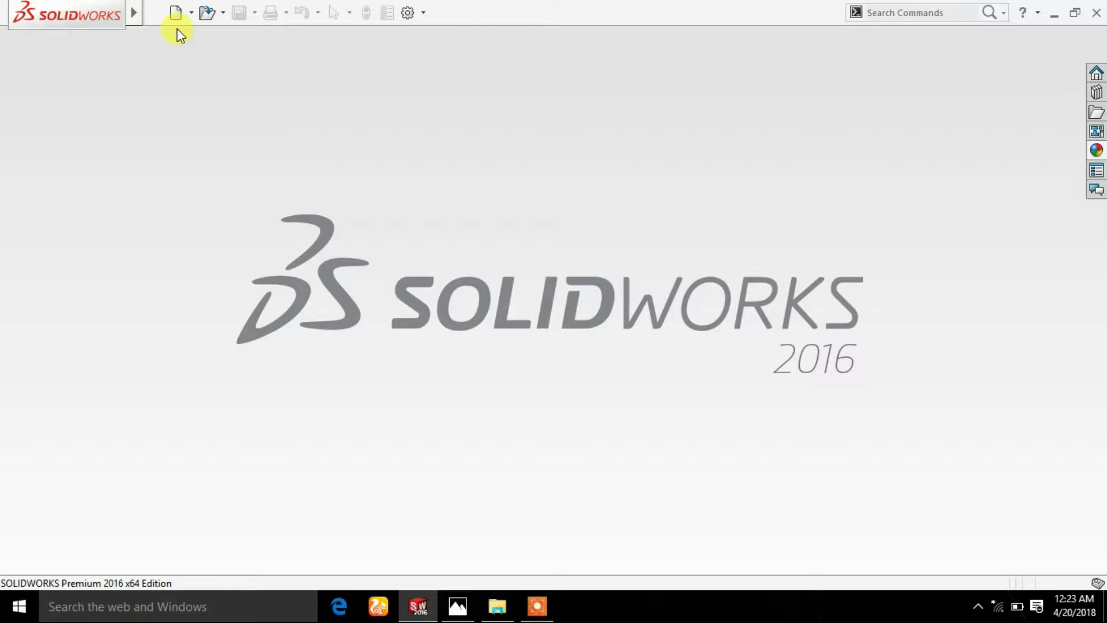
- Create a new part, start a sketch on its Front Plane, and bring up the reference pulley image
left_click(178, 16)
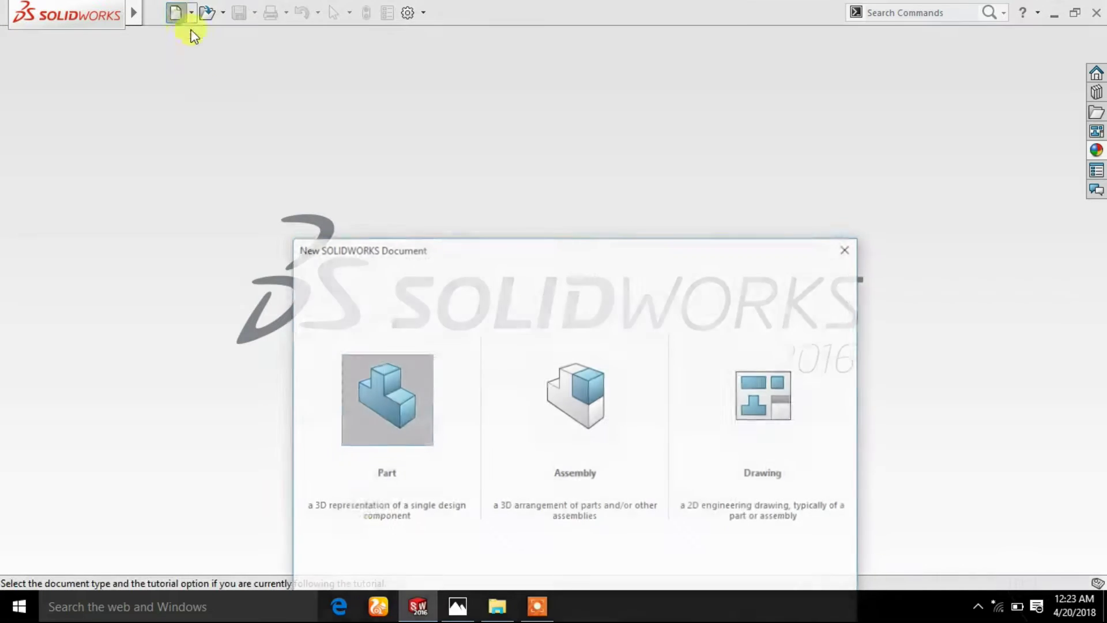
double_click(388, 428)
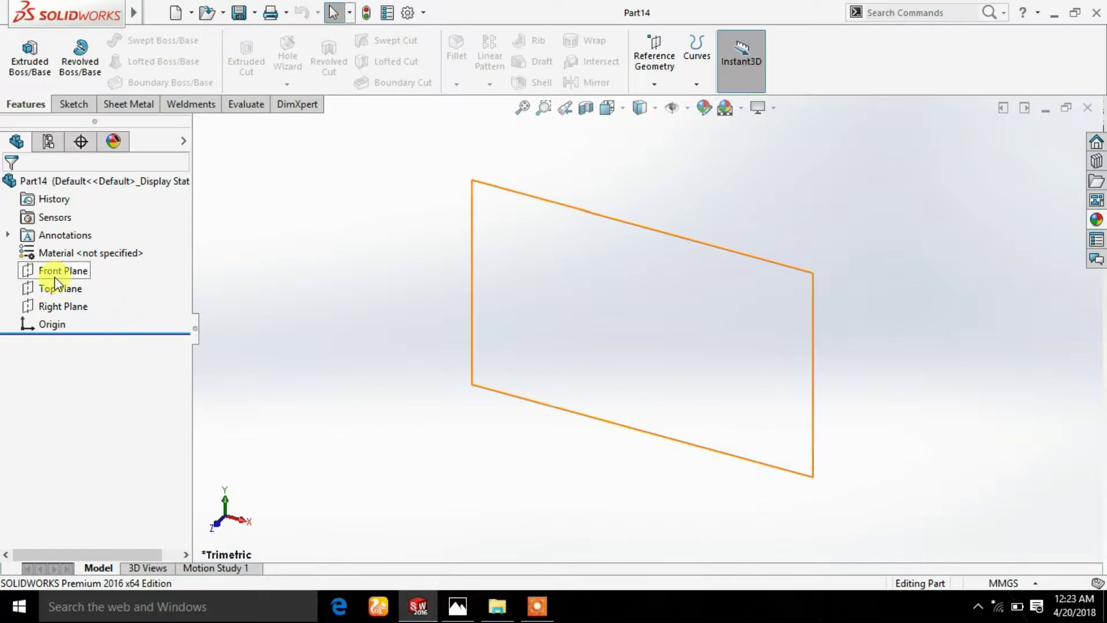
left_click(60, 271)
left_click(70, 252)
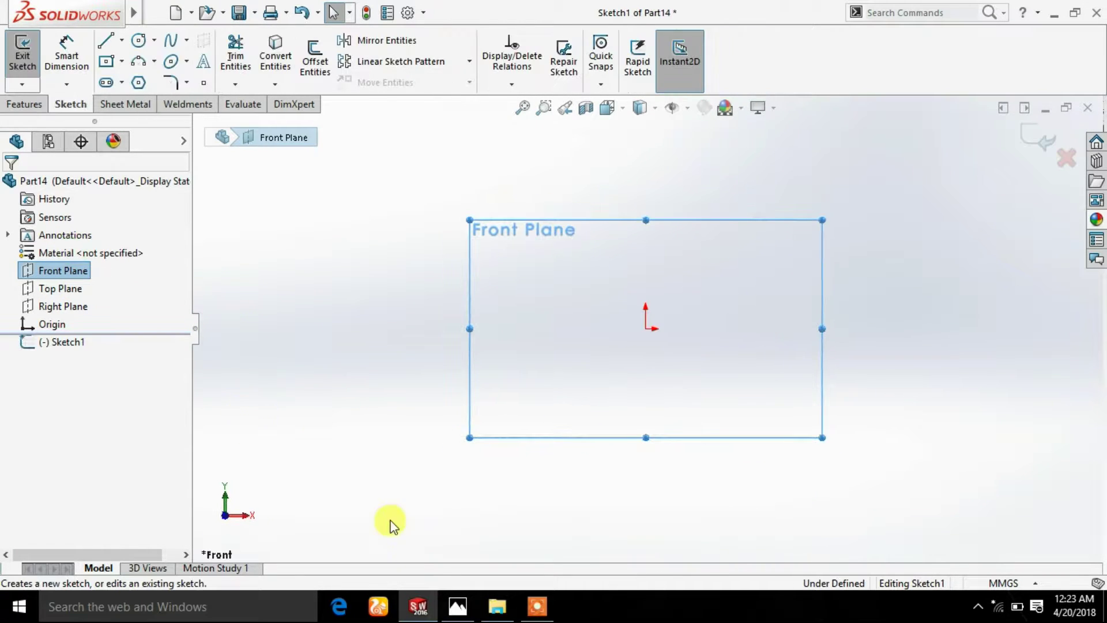
left_click(456, 613)
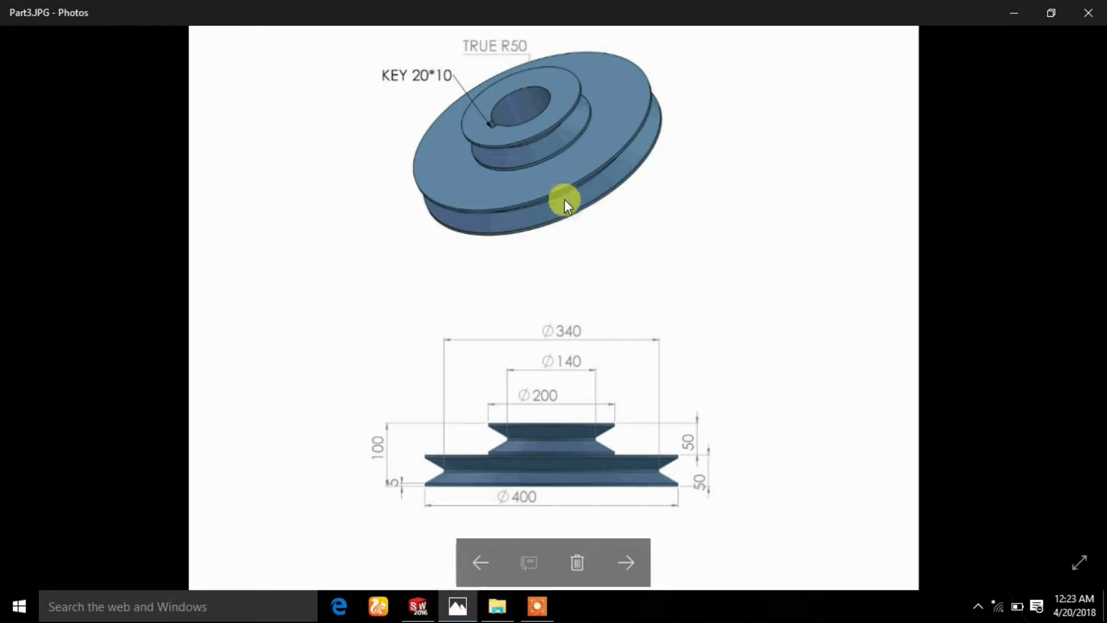
mouse_move(550, 443)
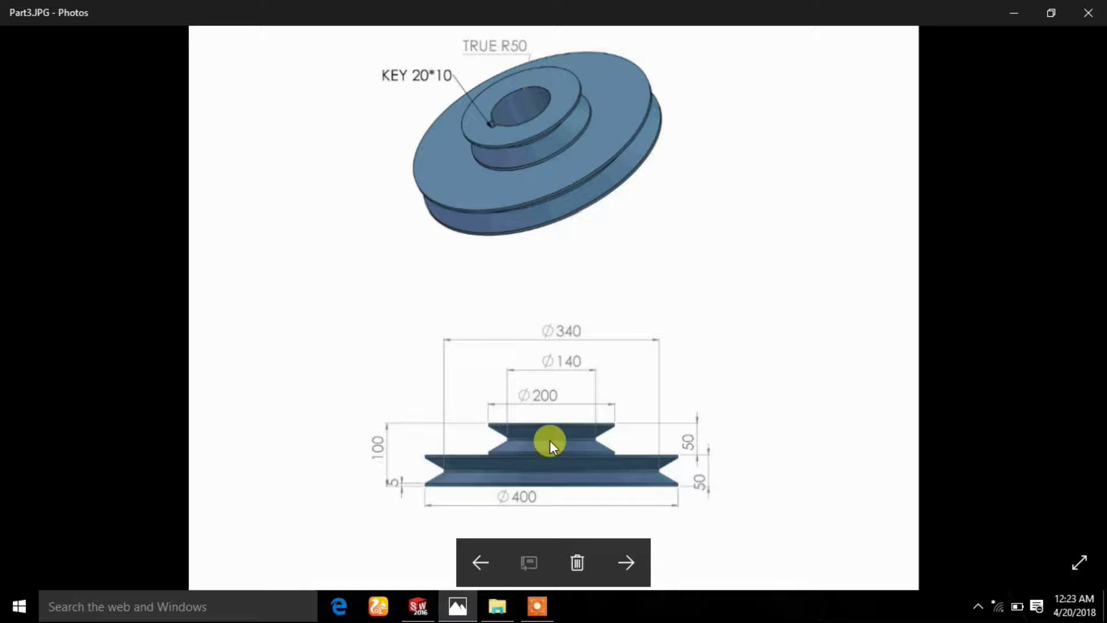
- Zoom in on the reference pulley's dimensions, zoom back out, and return to SOLIDWORKS
scroll(555, 469, "up", 2)
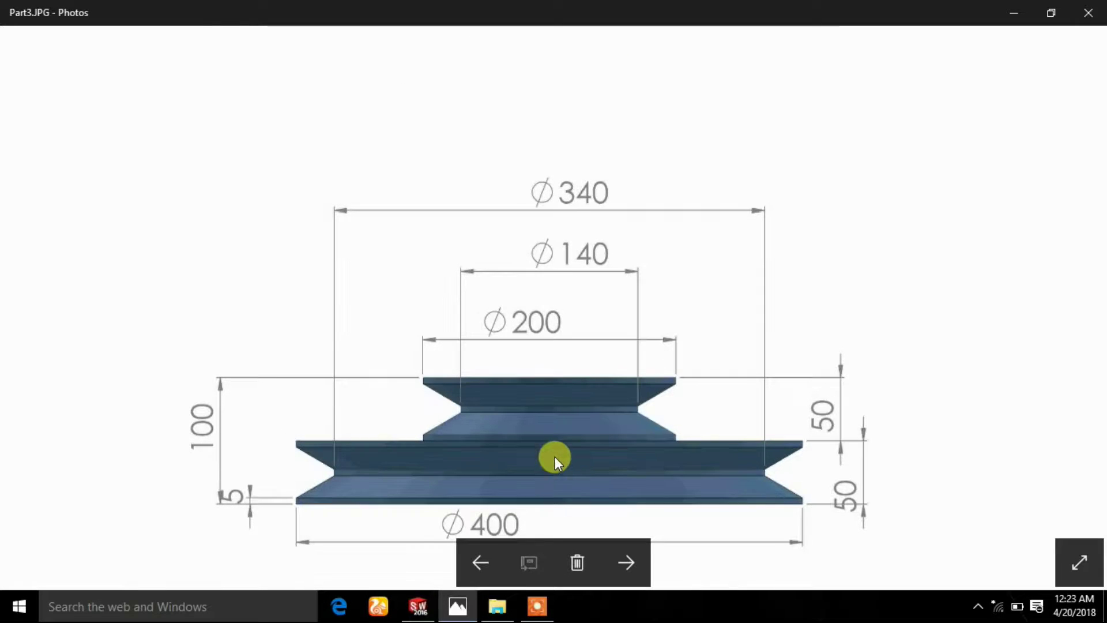
scroll(555, 234, "up", 1)
scroll(549, 248, "down", 1)
scroll(549, 248, "down", 1)
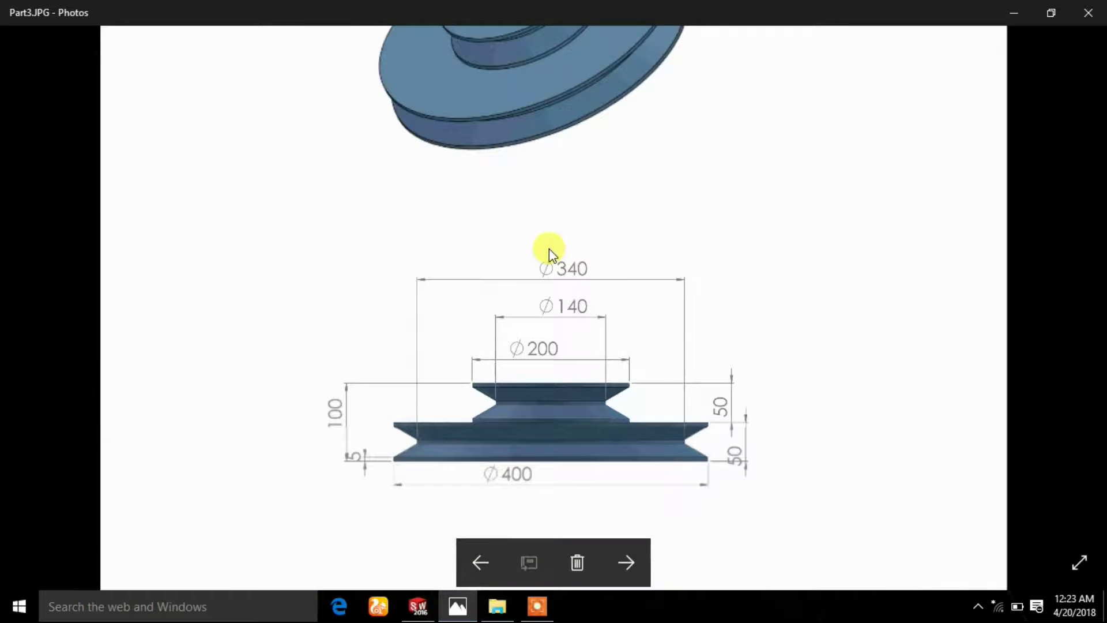
scroll(550, 248, "down", 1)
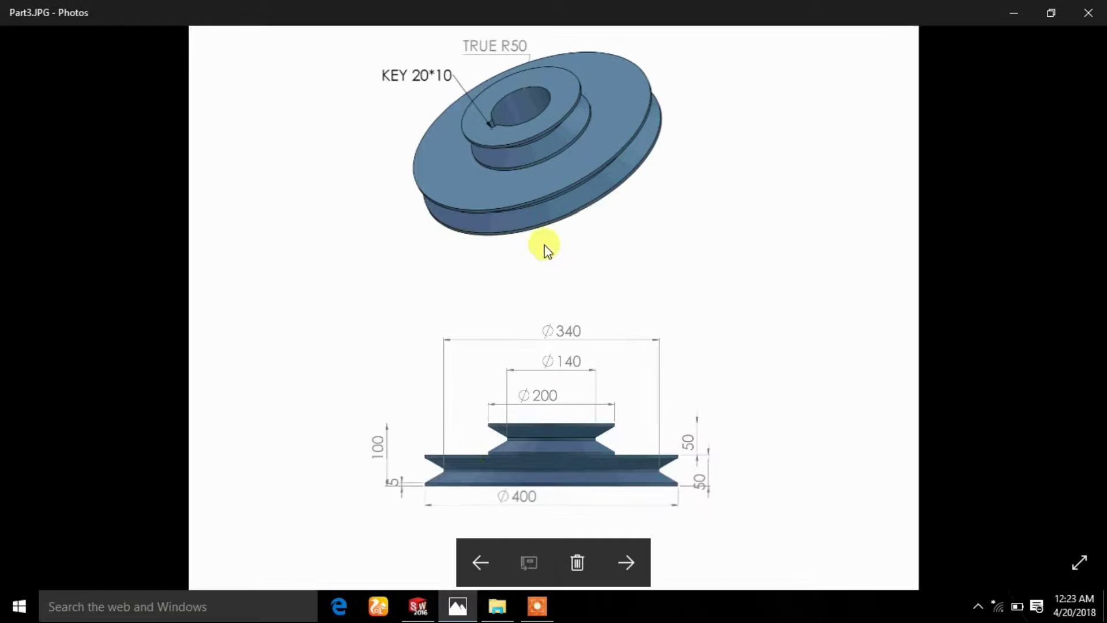
left_click(419, 605)
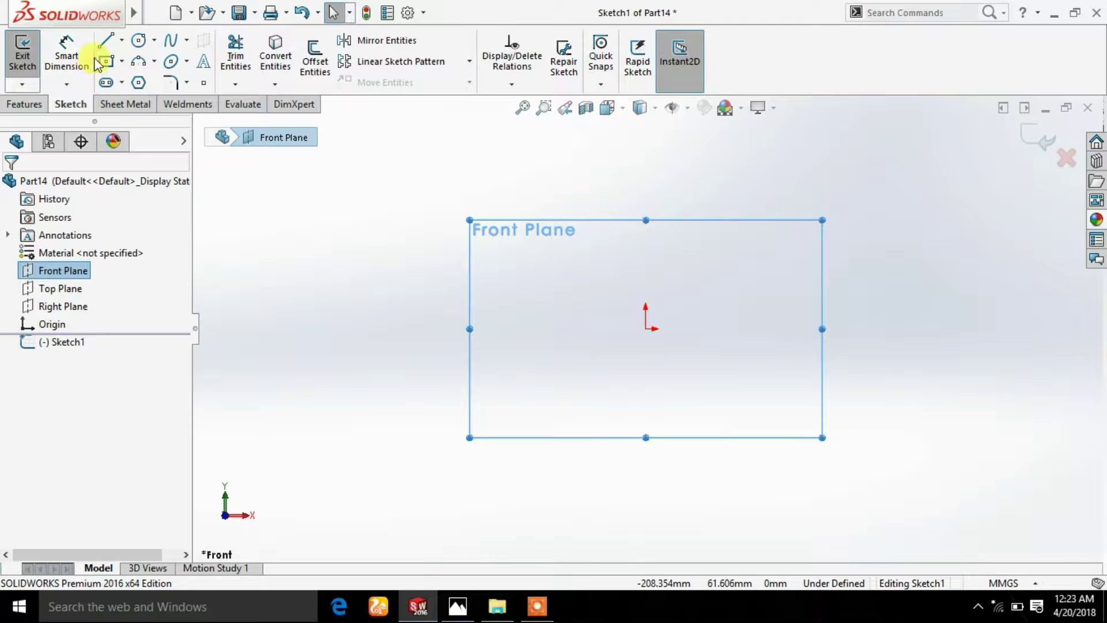
- Draw a line through the origin, running from above it to below it
left_click(121, 40)
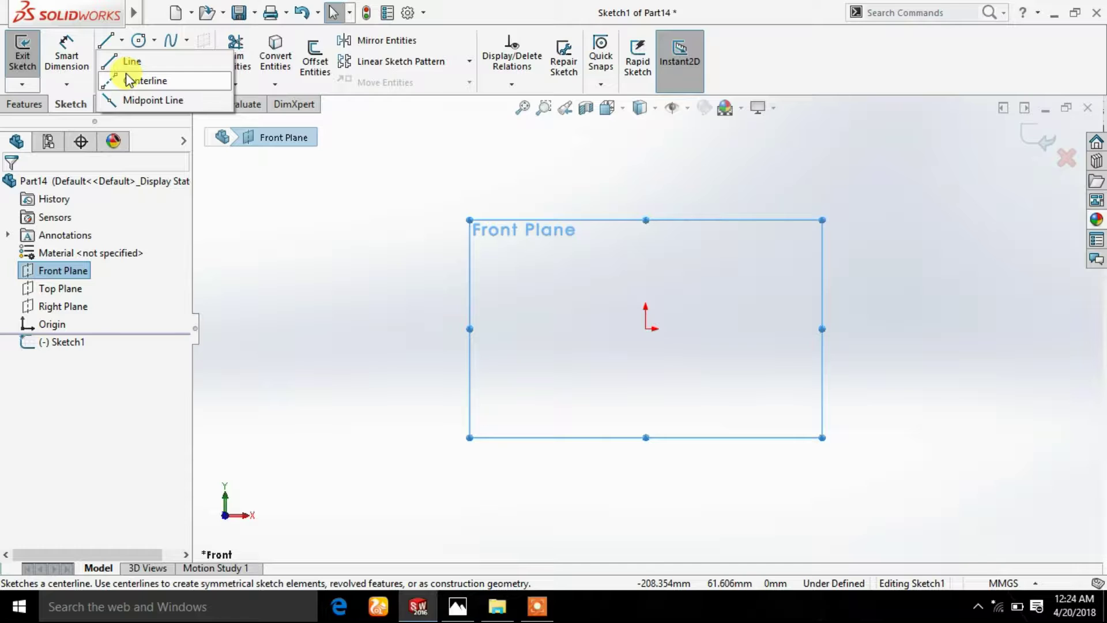
left_click(130, 80)
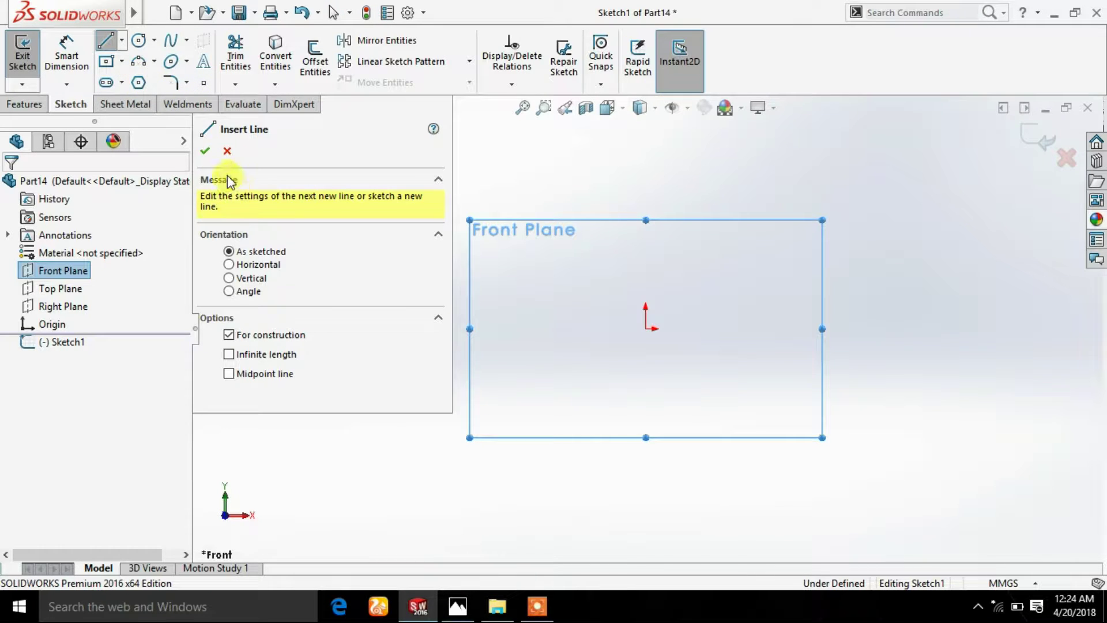
left_click(227, 151)
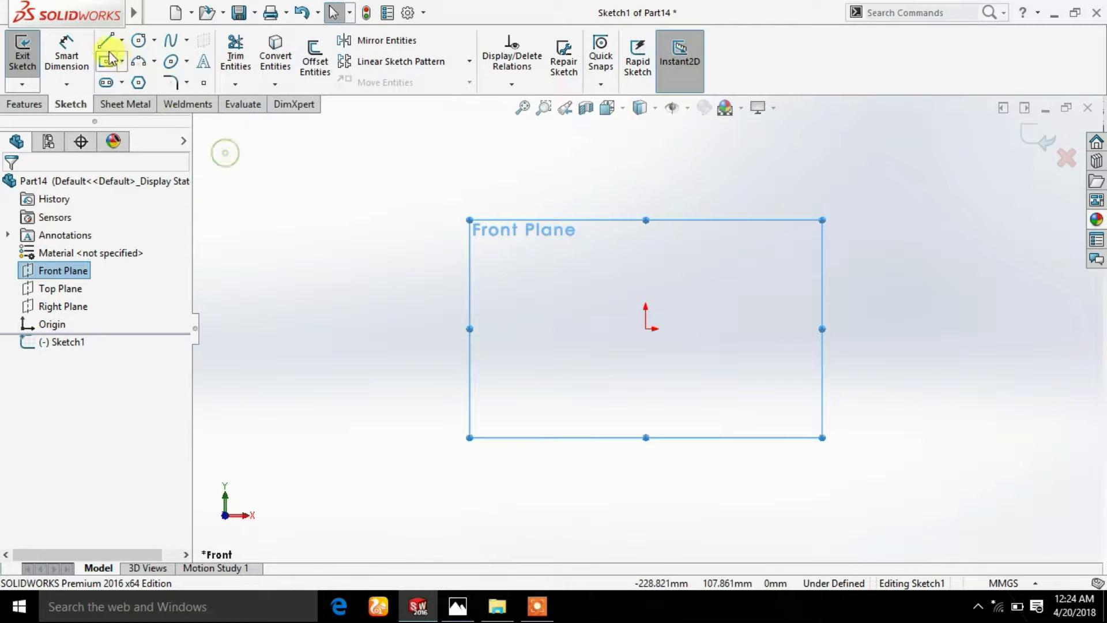
left_click(107, 41)
left_click(645, 197)
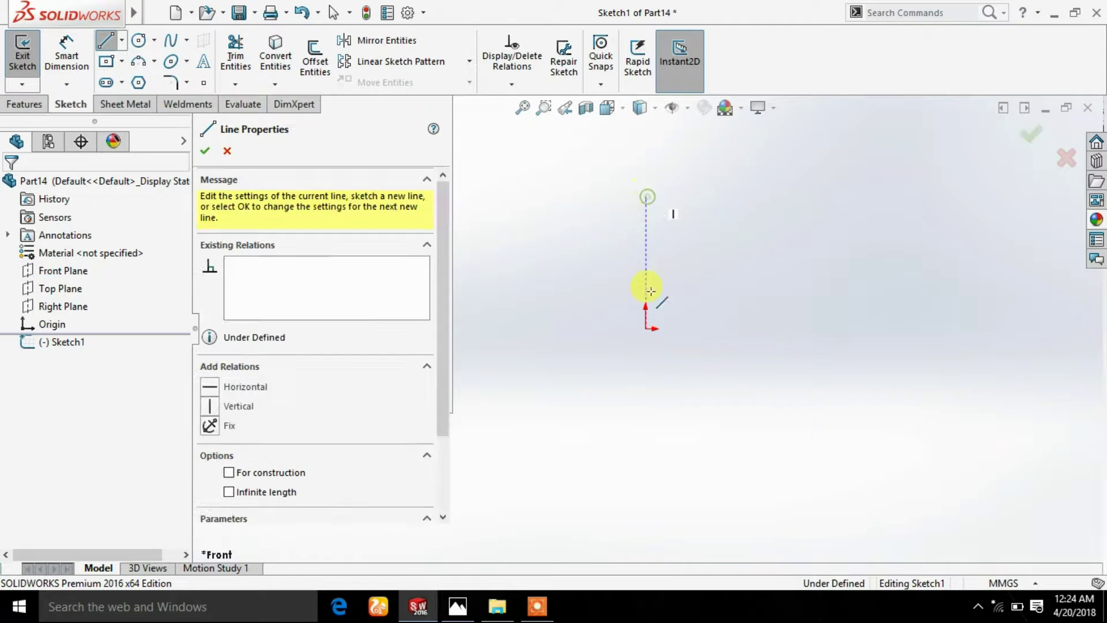
left_click(641, 442)
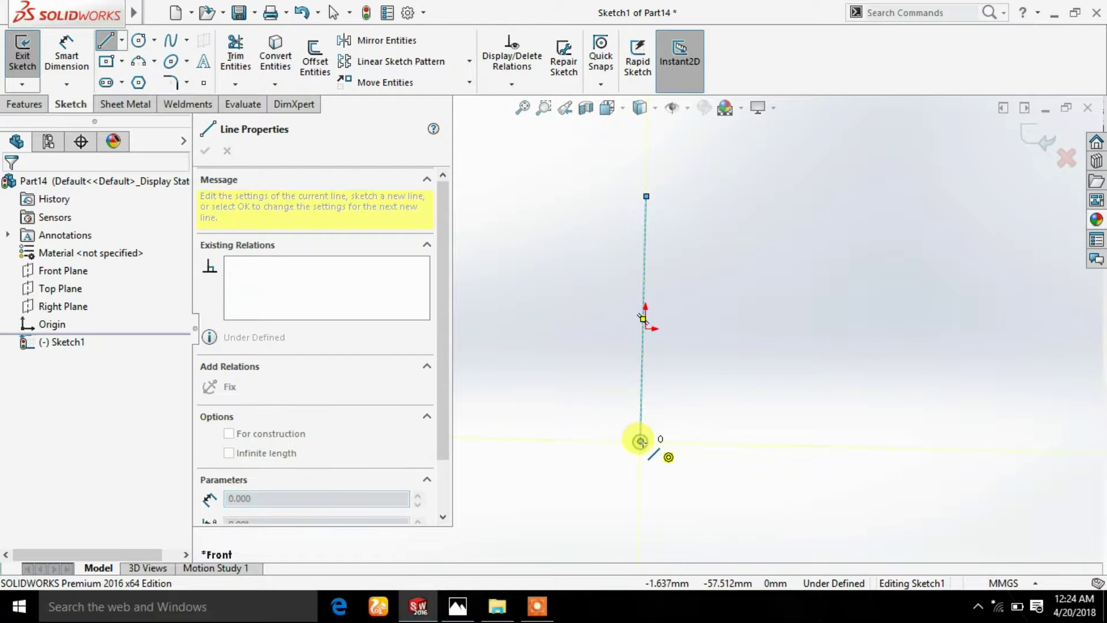
right_click(713, 388)
left_click(721, 390)
- Make the line vertical and convert it to construction geometry
left_click(643, 388)
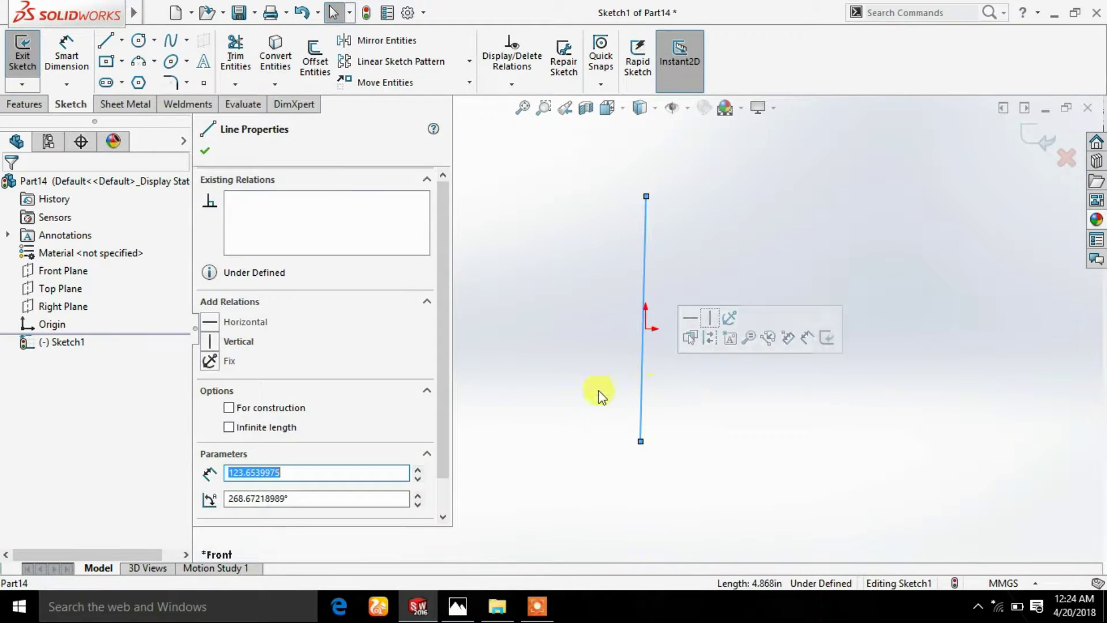
left_click(237, 344)
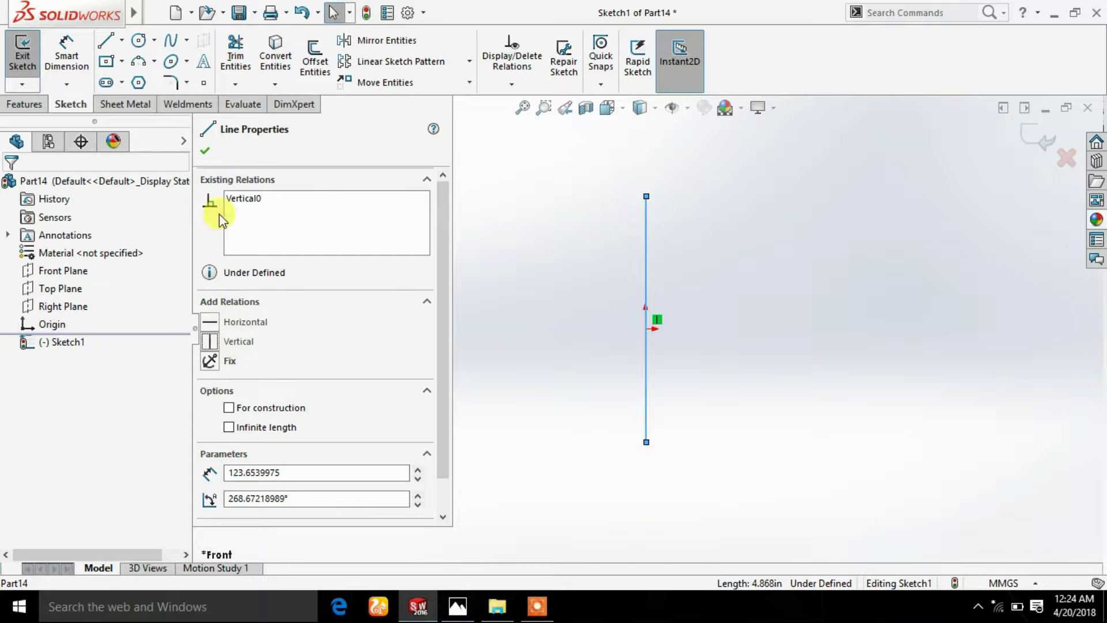
left_click(206, 155)
left_click(713, 247)
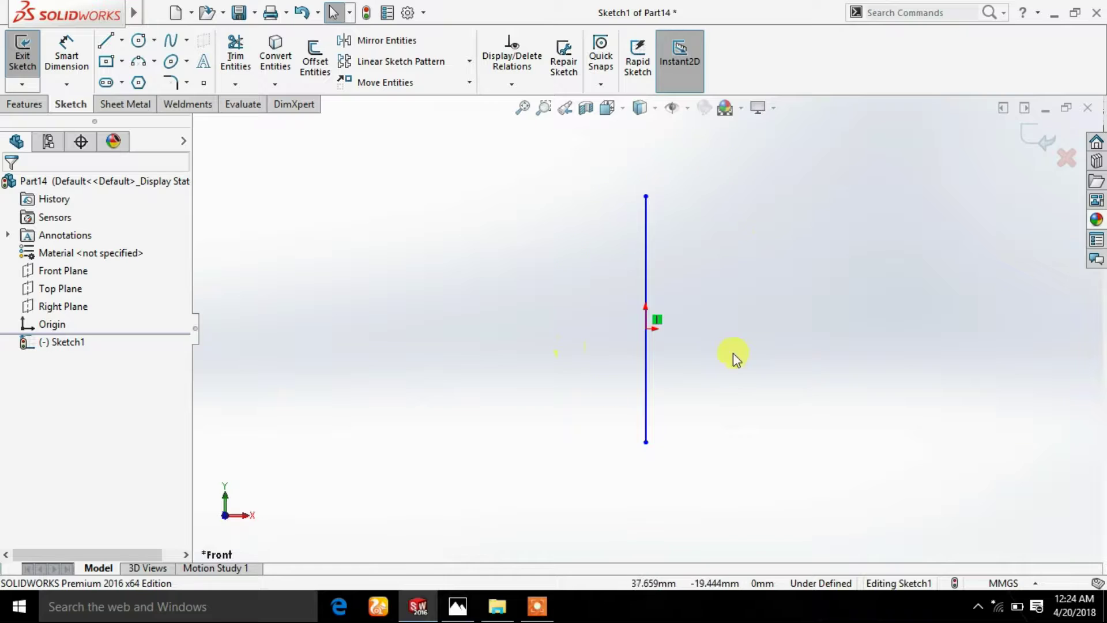
left_click_drag(734, 213, 628, 289)
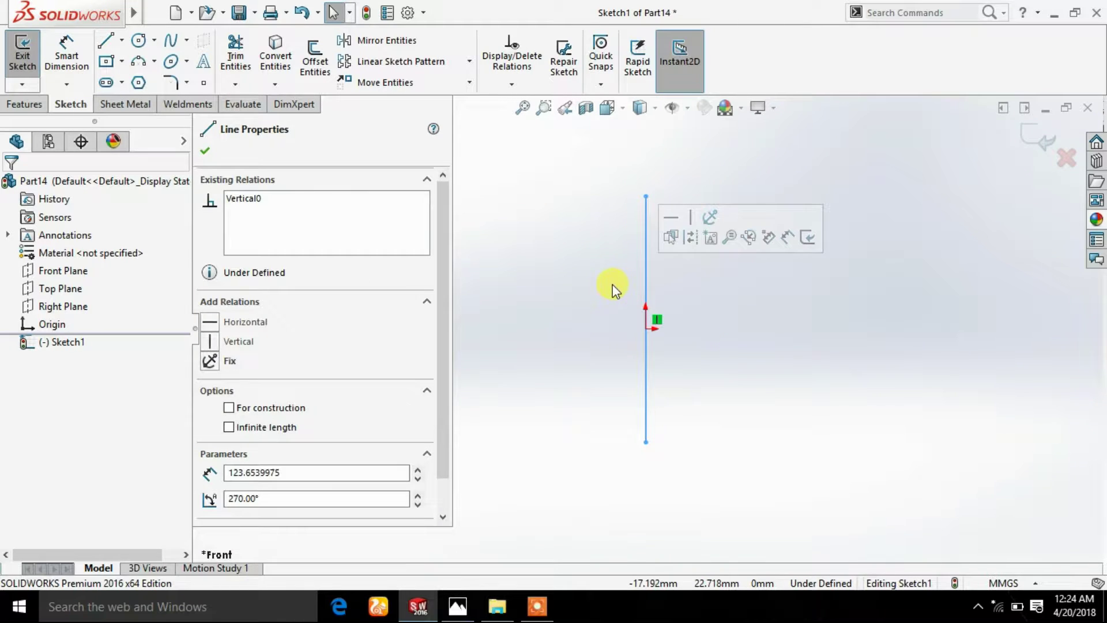
left_click(229, 407)
left_click(206, 151)
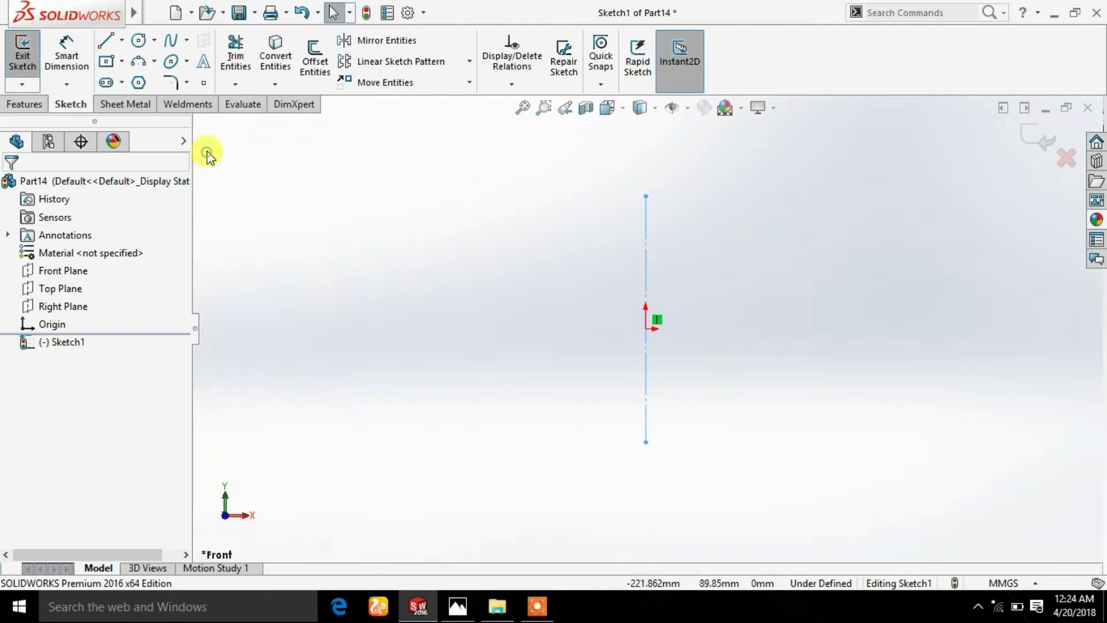
left_click(137, 40)
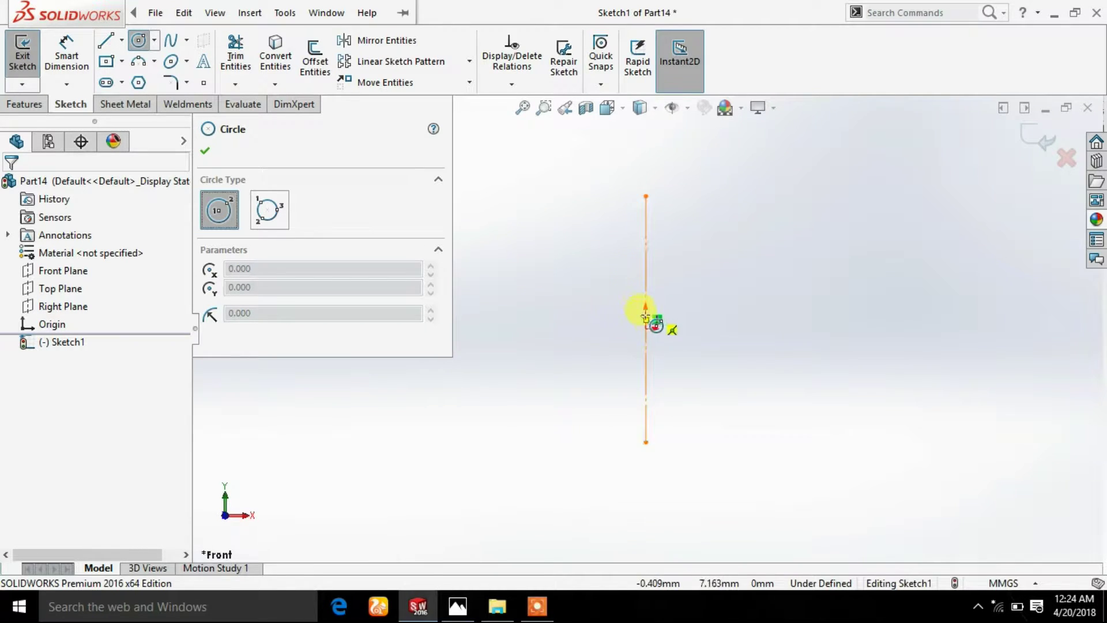
- Draw a circle centred on the origin on the centerline
left_click(647, 319)
left_click(722, 327)
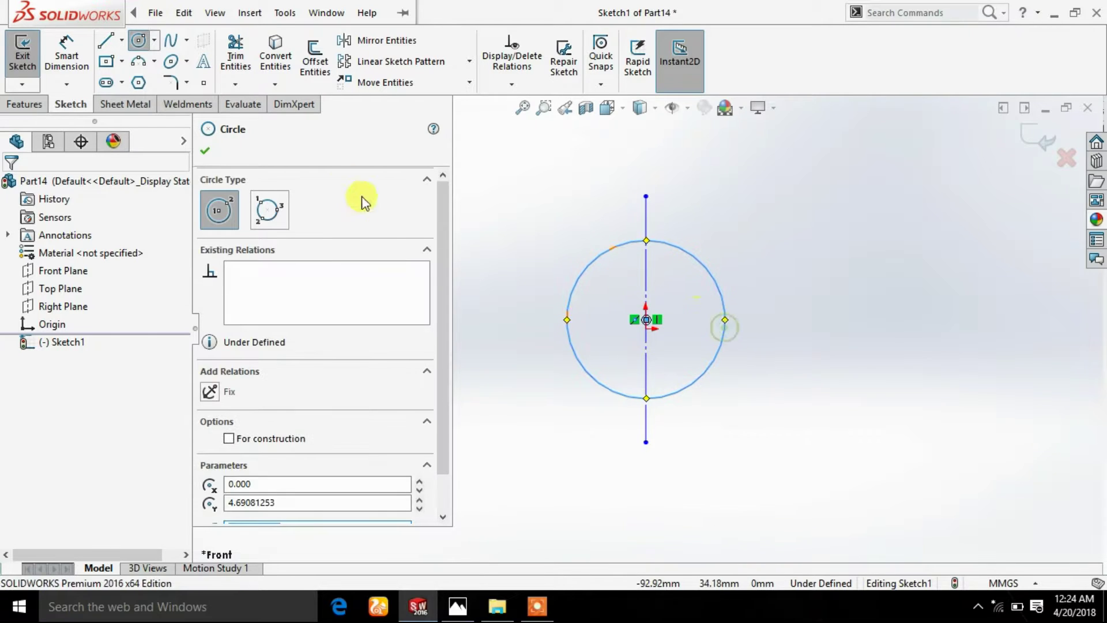
left_click(206, 151)
- Trim away the circle's right half, leaving a left semicircle
left_click(220, 62)
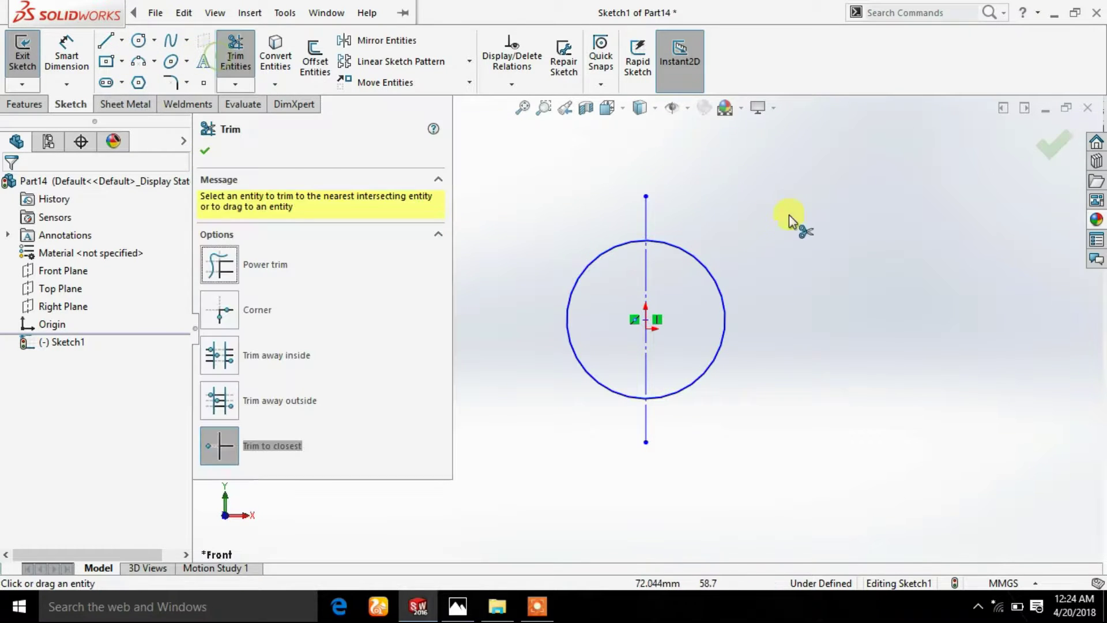
left_click(716, 278)
left_click(206, 151)
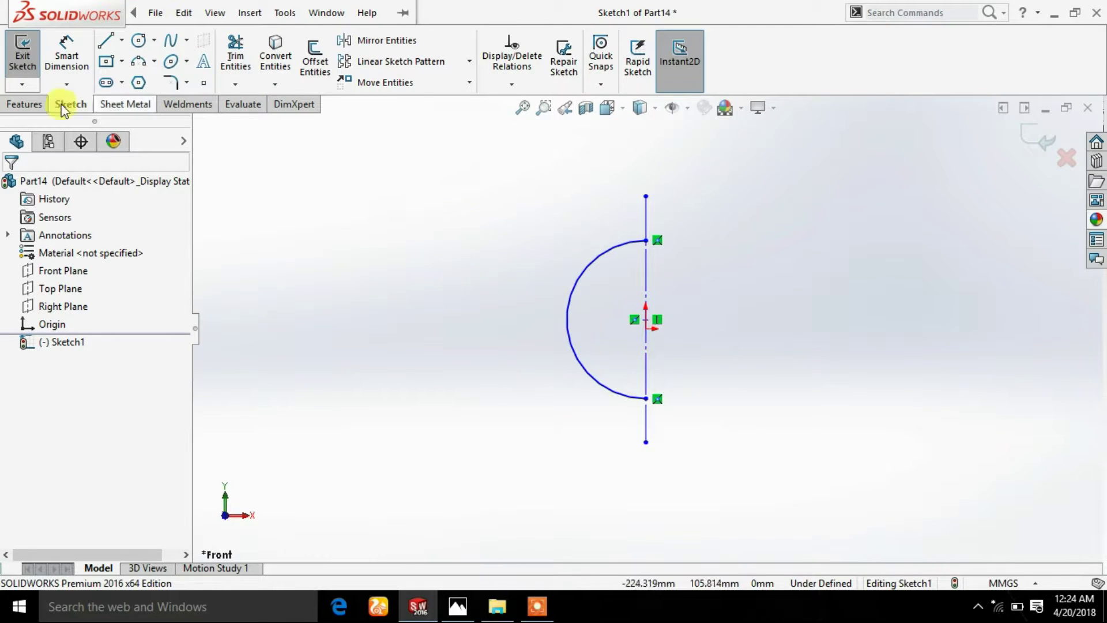
left_click(23, 103)
- Start a revolve, auto-close the sketch, and use the vertical centerline as the axis
left_click(66, 74)
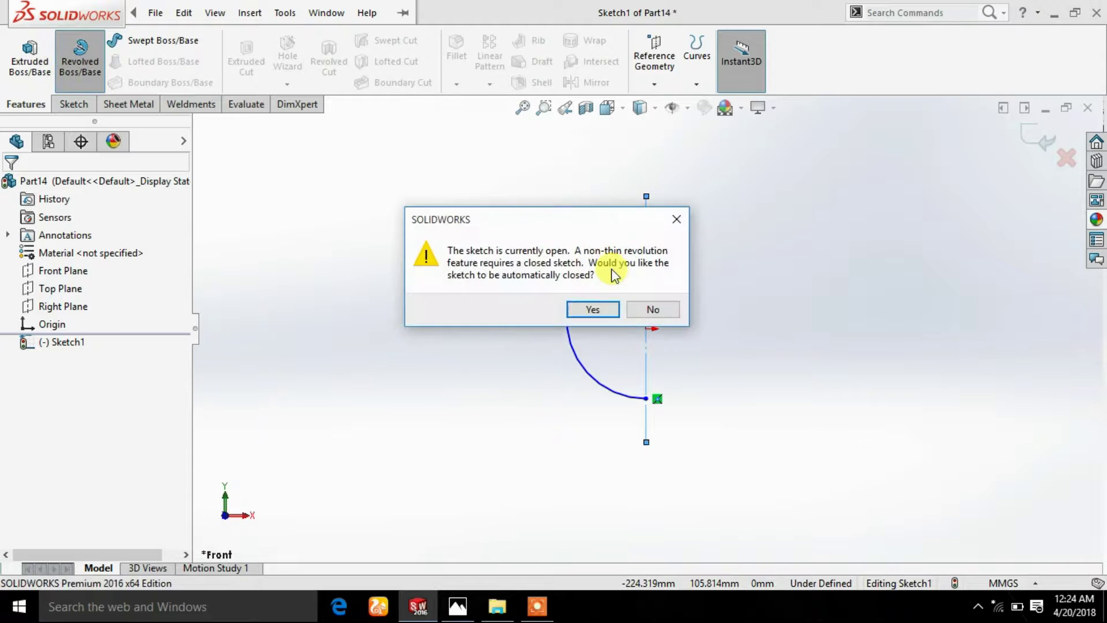
left_click(606, 305)
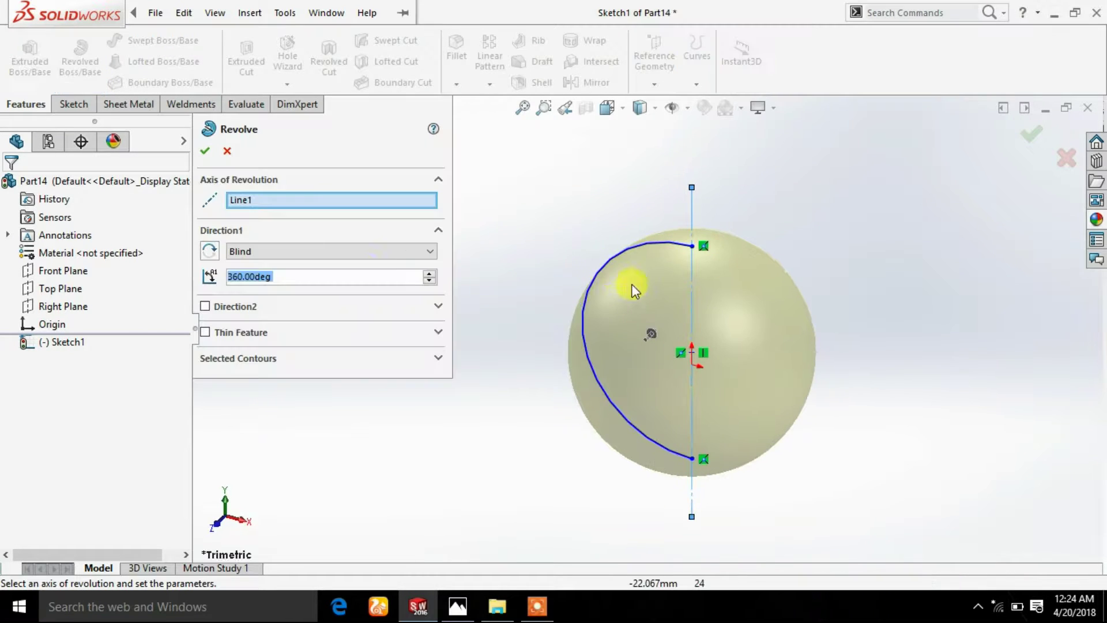
right_click(311, 199)
left_click(327, 210)
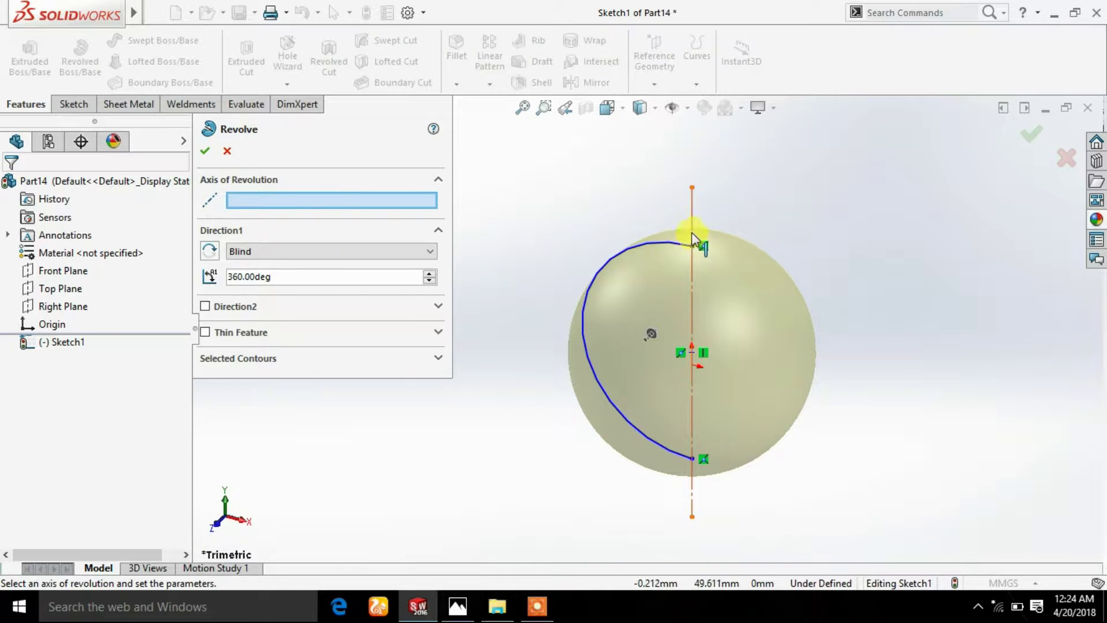
left_click(692, 212)
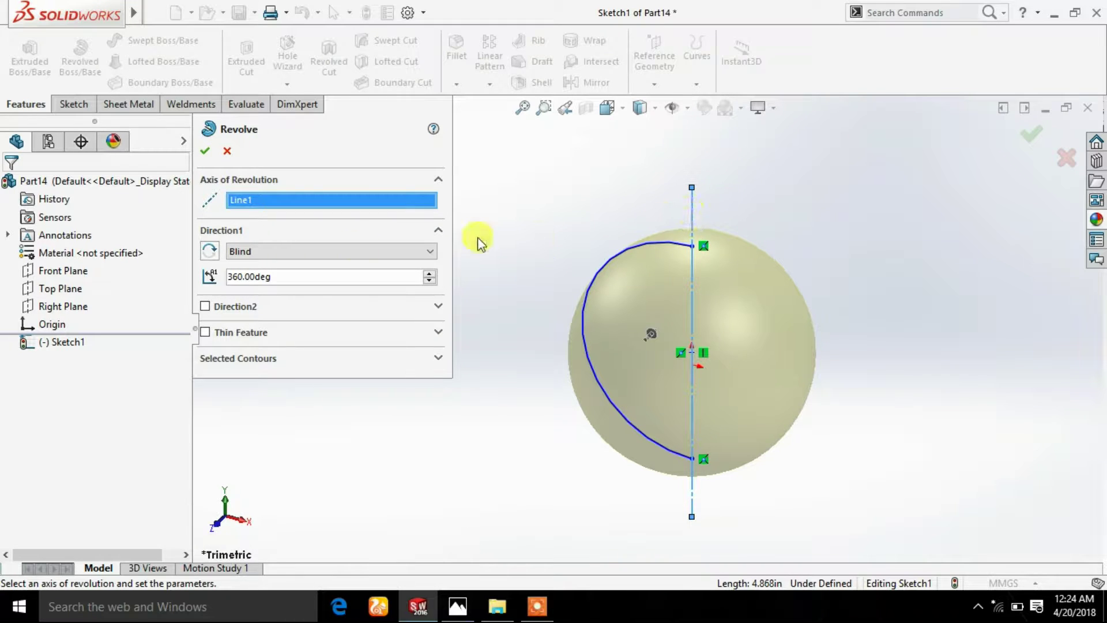
- Try a 350° revolve angle and orbit to inspect the partial revolve
double_click(292, 275)
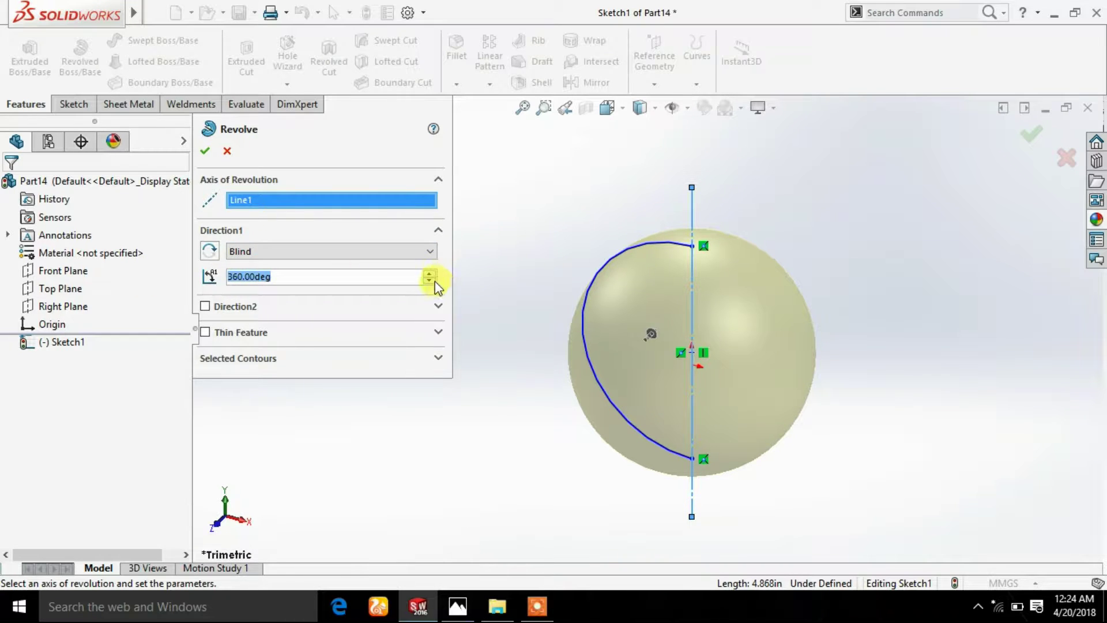
left_click(431, 281)
scroll(437, 286, "down", 3)
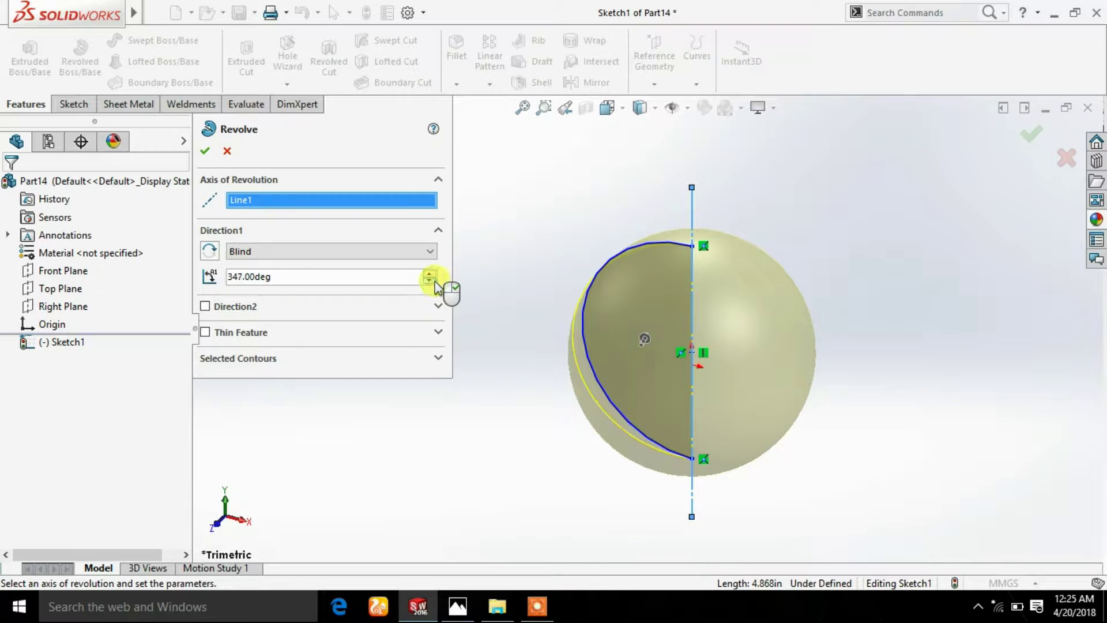
scroll(437, 286, "down", 4)
scroll(437, 286, "down", 7)
scroll(437, 286, "down", 2)
scroll(436, 286, "down", 5)
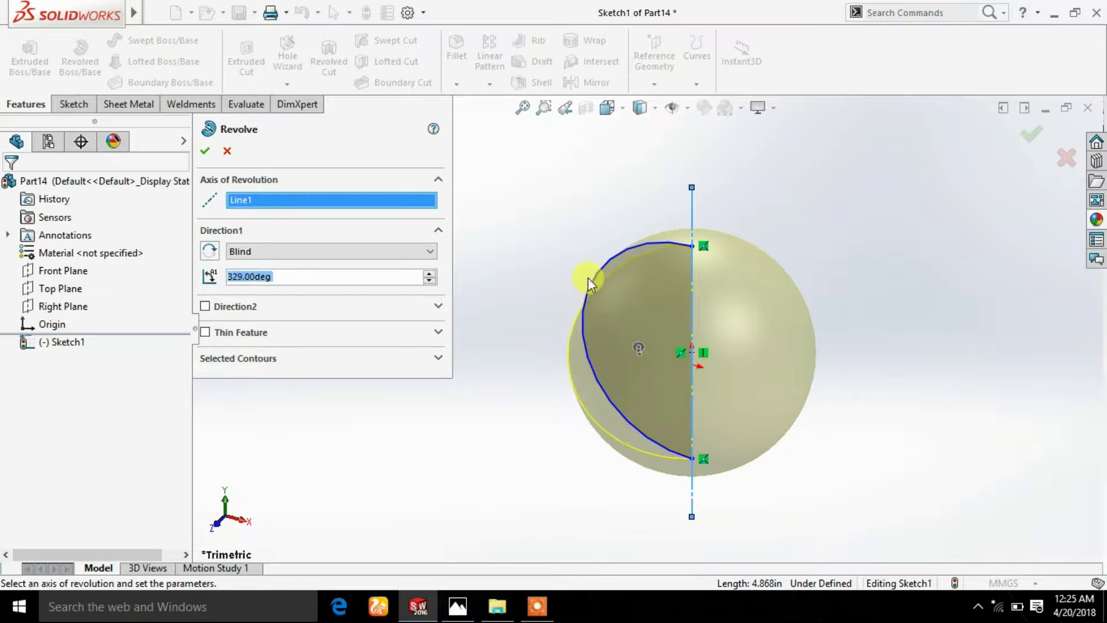
mouse_move(593, 277)
middle_mouse_down()
mouse_move(672, 299)
mouse_move(710, 365)
mouse_move(700, 373)
mouse_move(479, 279)
middle_mouse_up()
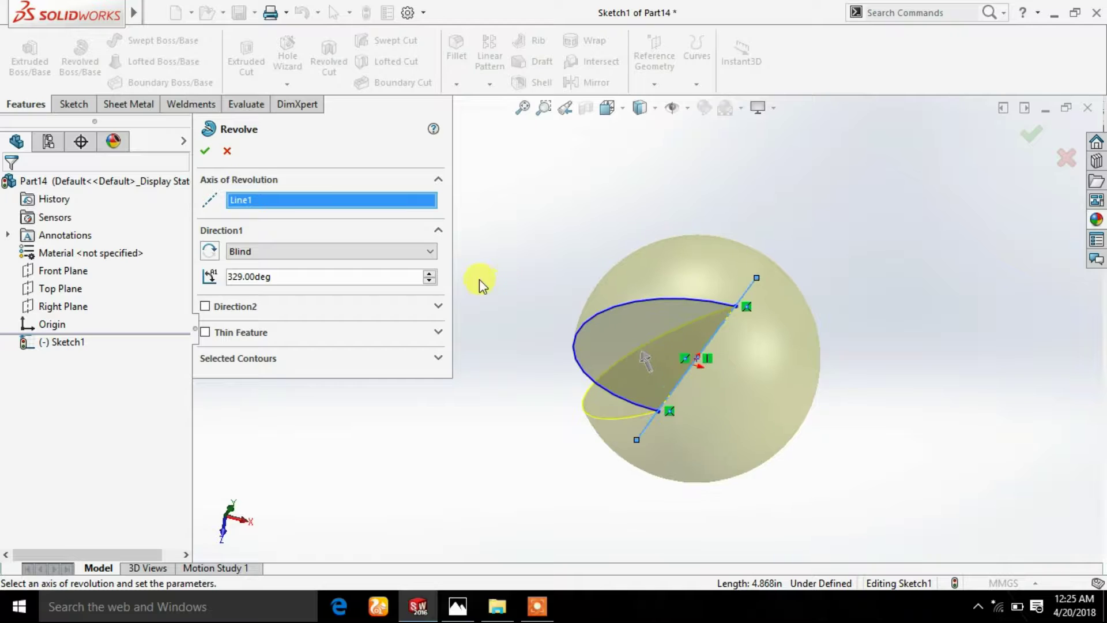
- Set the revolve angle to 300°, accept the feature, and orbit the body
double_click(336, 276)
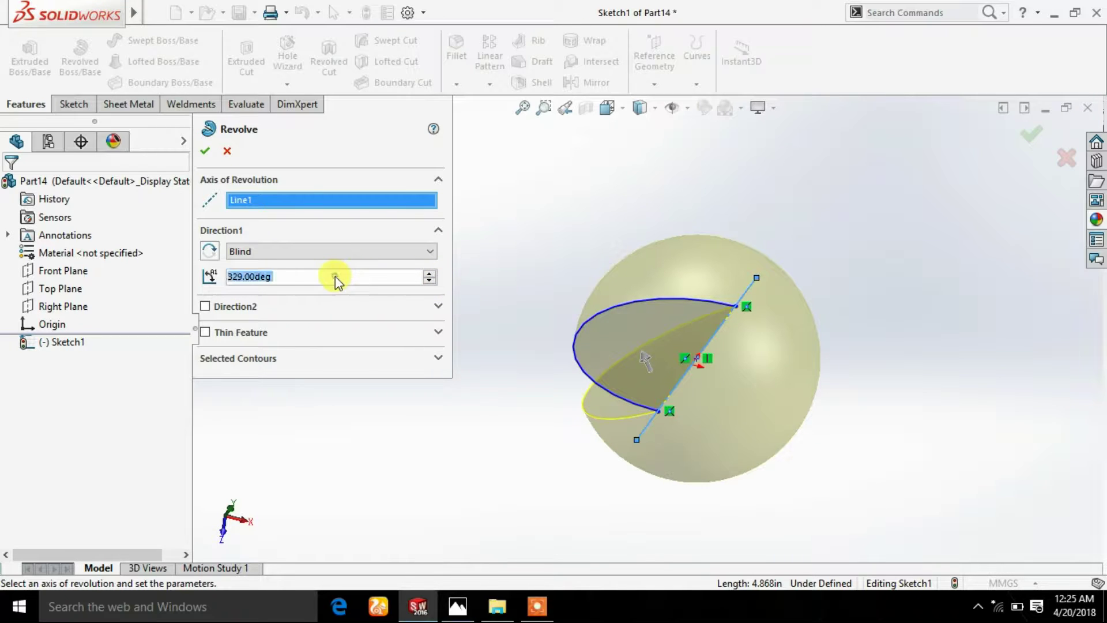
type("300")
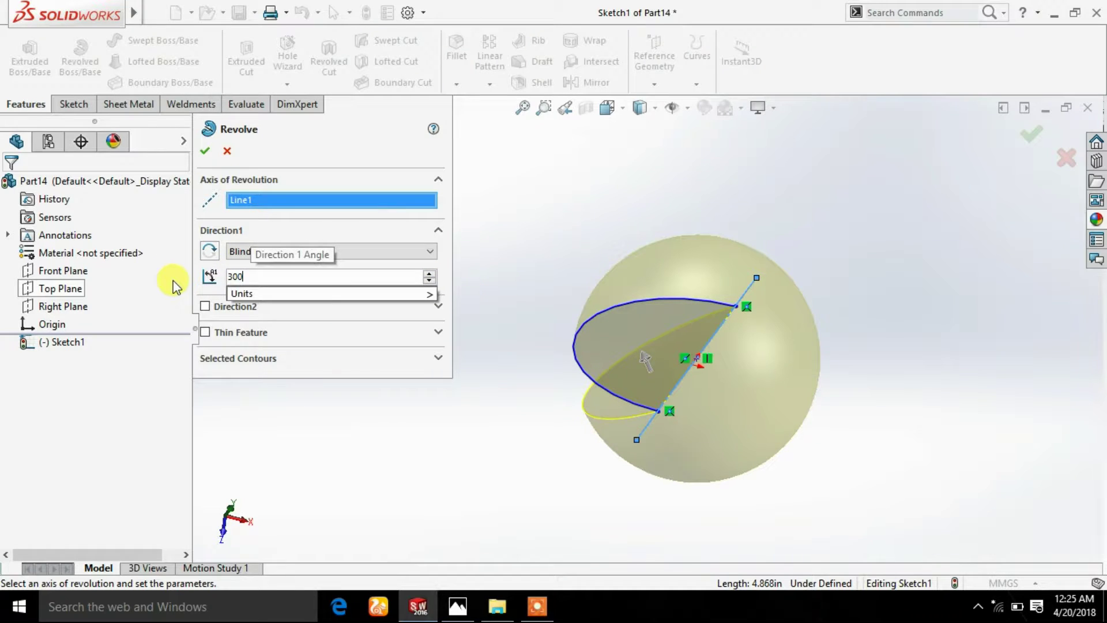
key("Return")
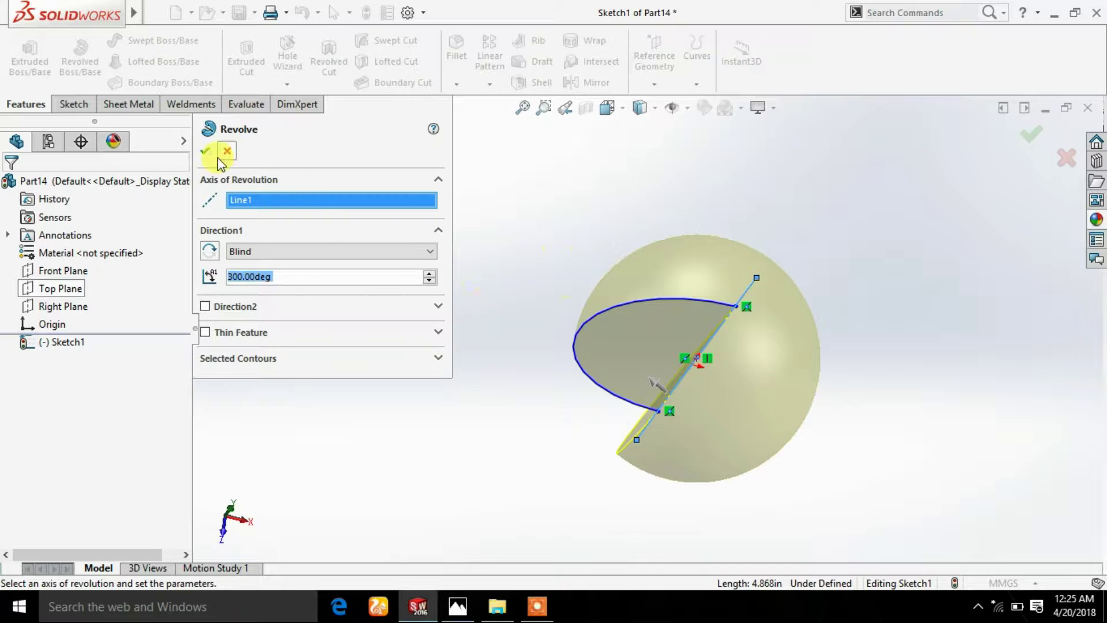
left_click(204, 151)
left_click(517, 161)
mouse_move(571, 252)
middle_mouse_down()
mouse_move(779, 252)
mouse_move(734, 254)
mouse_move(787, 232)
mouse_move(742, 248)
mouse_move(774, 264)
mouse_move(717, 230)
mouse_move(654, 221)
middle_mouse_up()
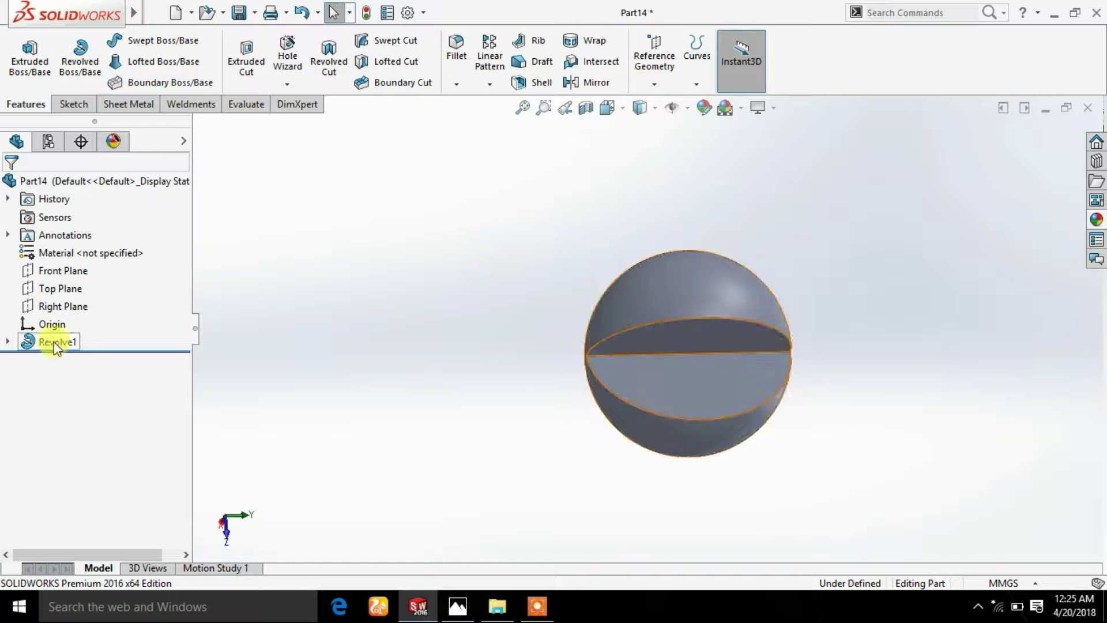
- Delete Revolve1 and close Part14 without saving
right_click(37, 350)
left_click(339, 314)
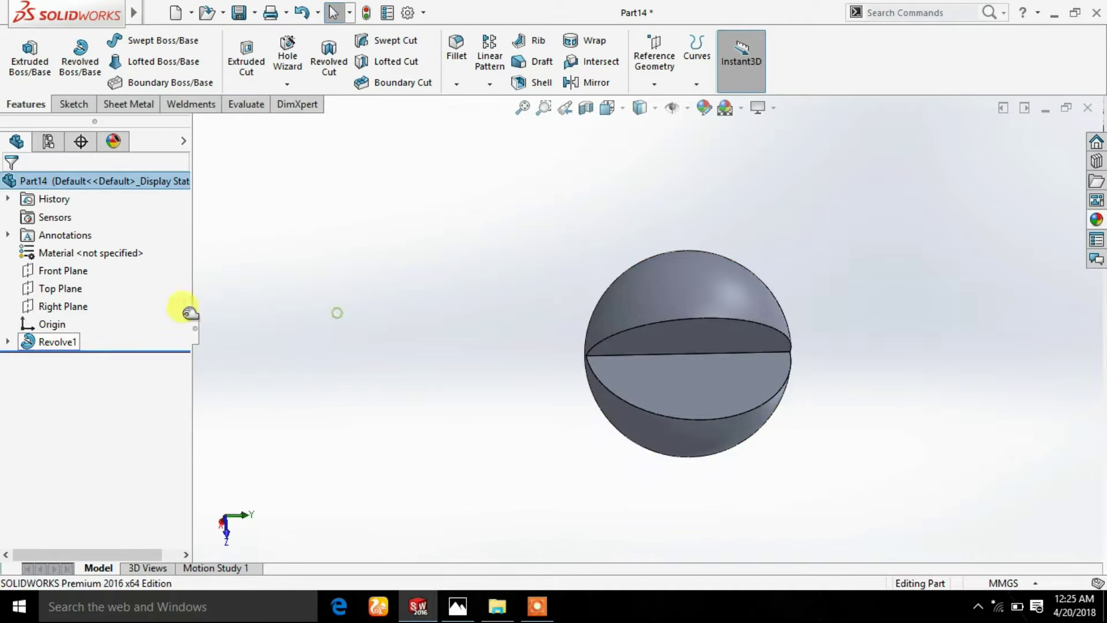
right_click(68, 346)
left_click(108, 375)
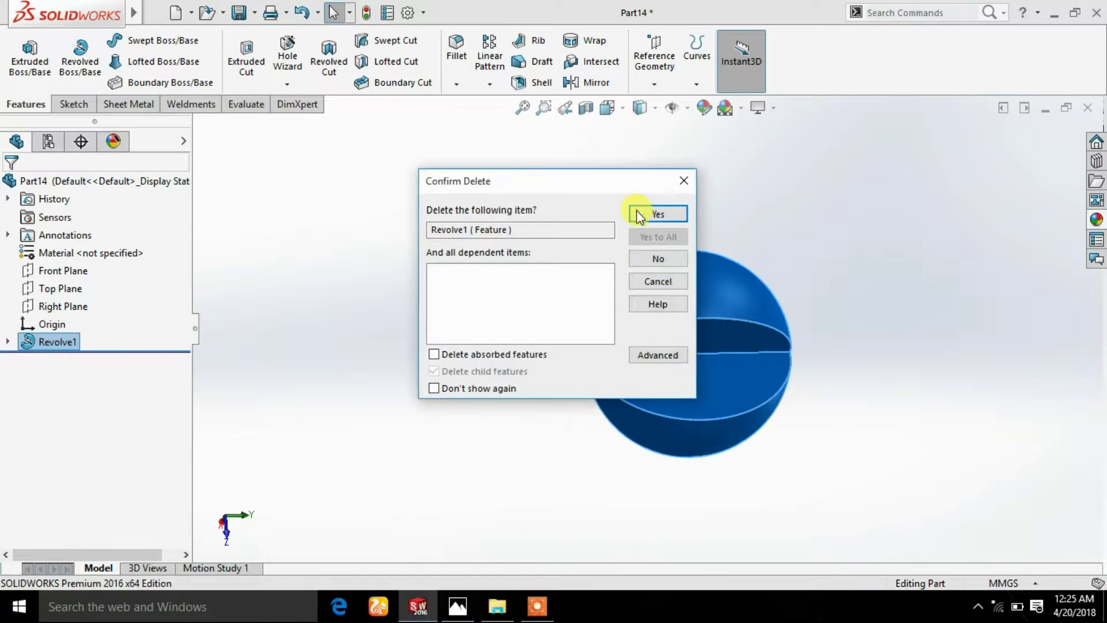
left_click(638, 210)
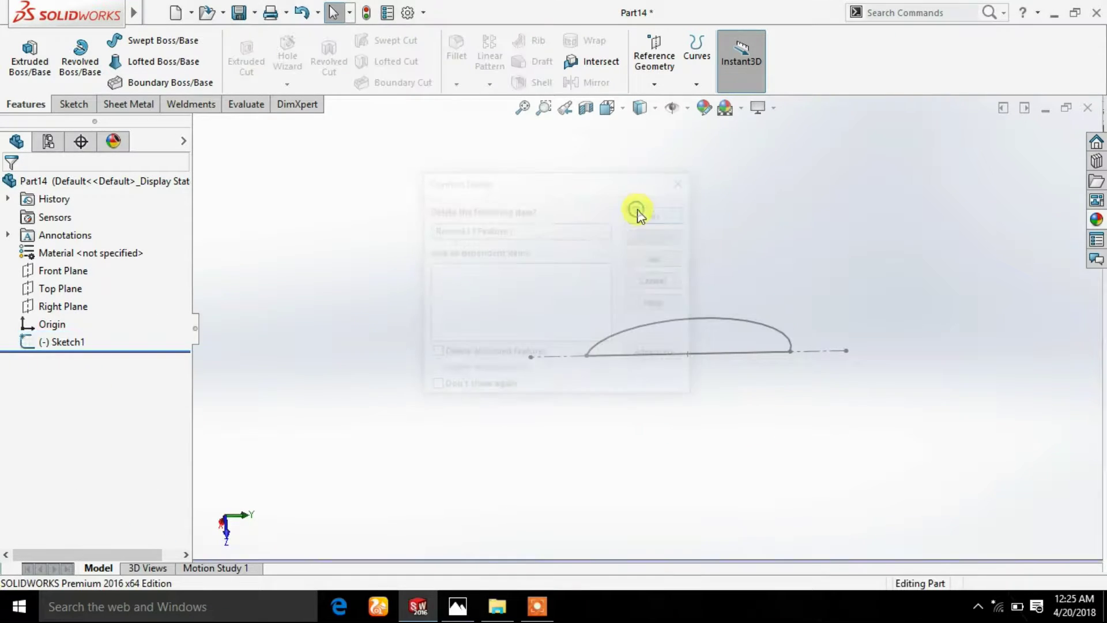
left_click(1088, 108)
left_click(563, 314)
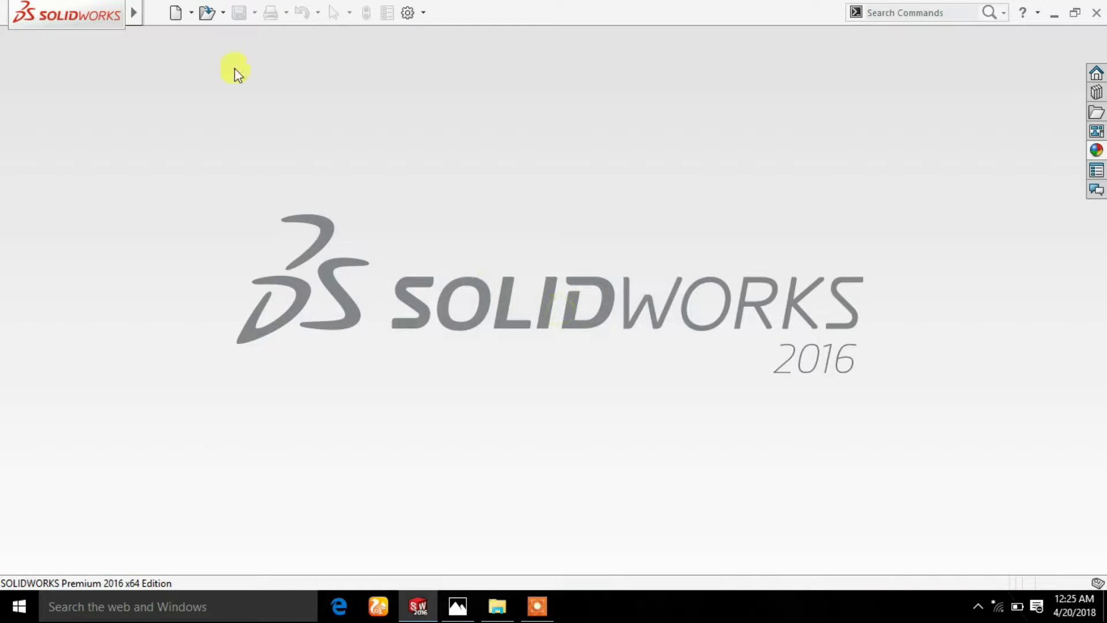
- Create a new part and start a sketch on its Front Plane
left_click(175, 14)
double_click(393, 390)
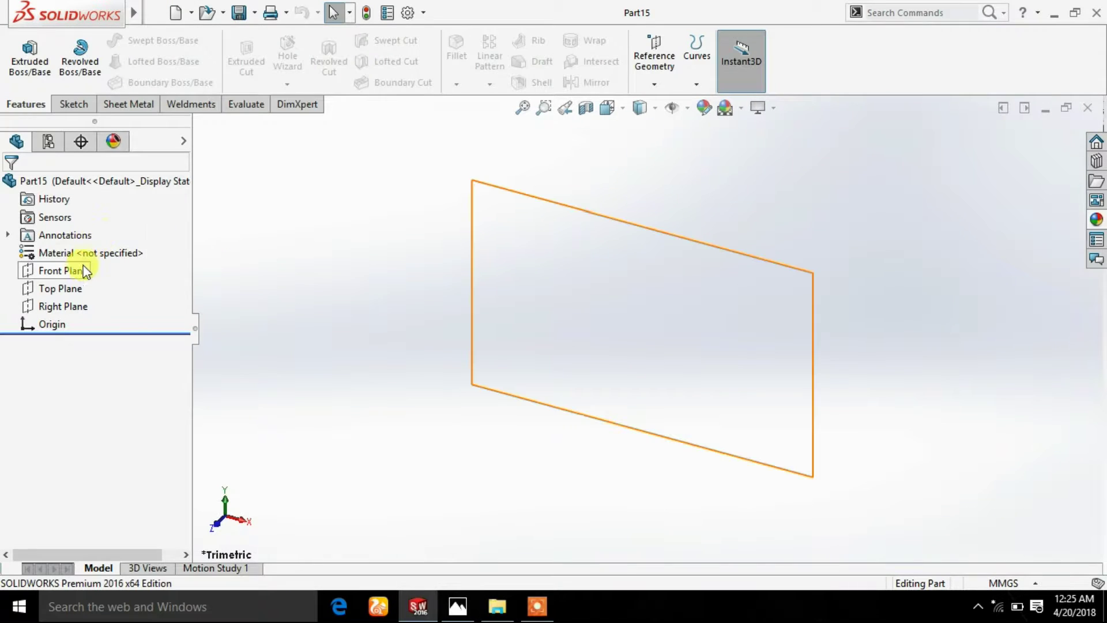
left_click(84, 269)
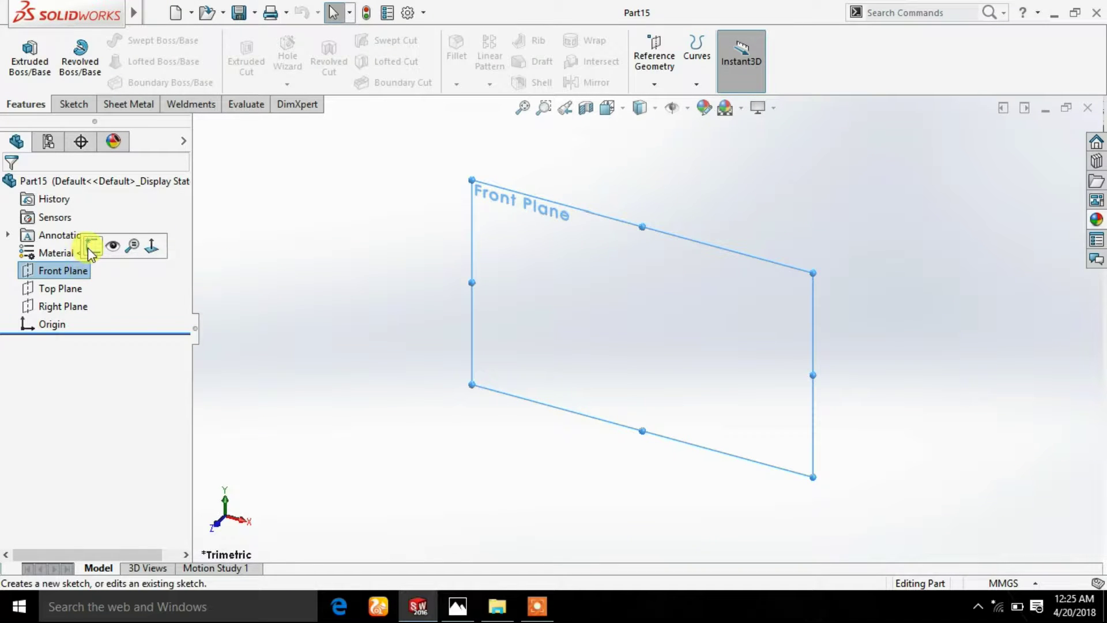
left_click(87, 247)
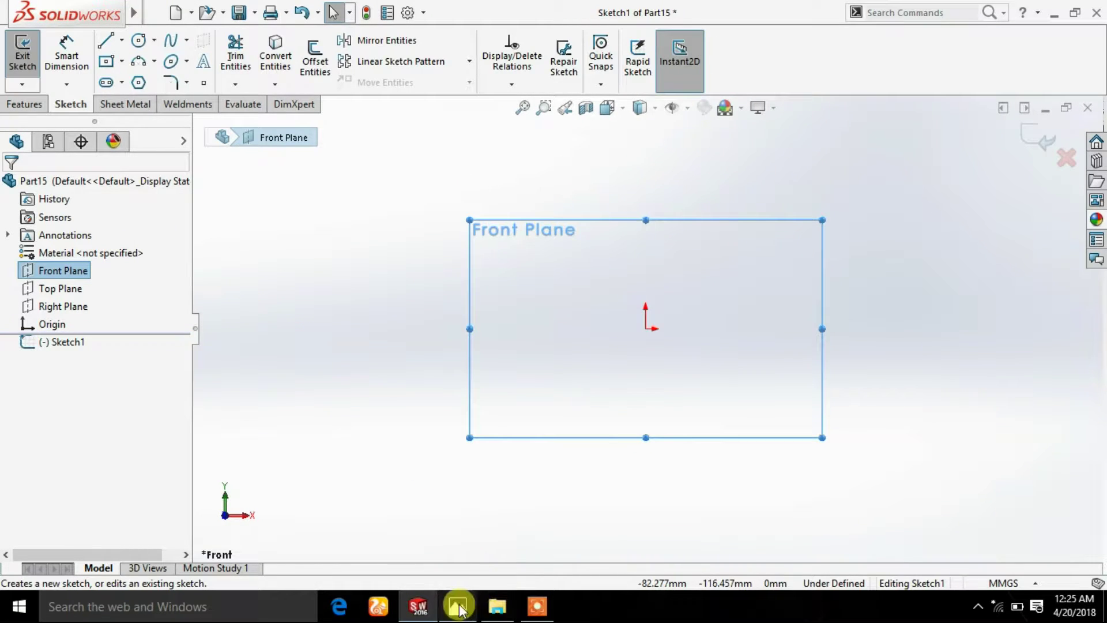
left_click(457, 606)
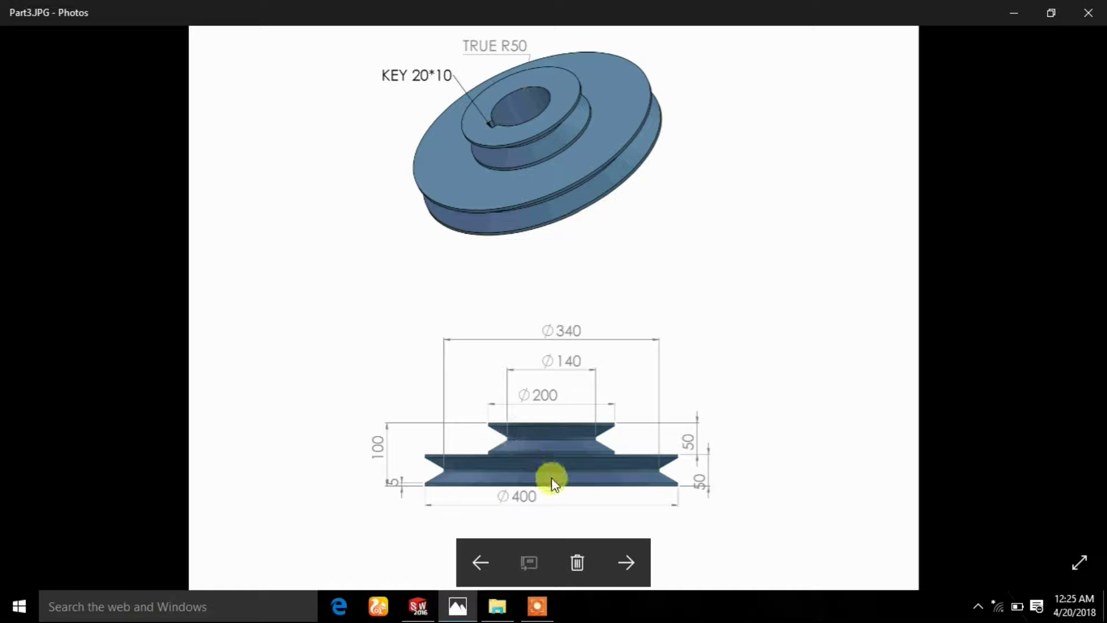
mouse_move(553, 346)
scroll(576, 490, "up", 3)
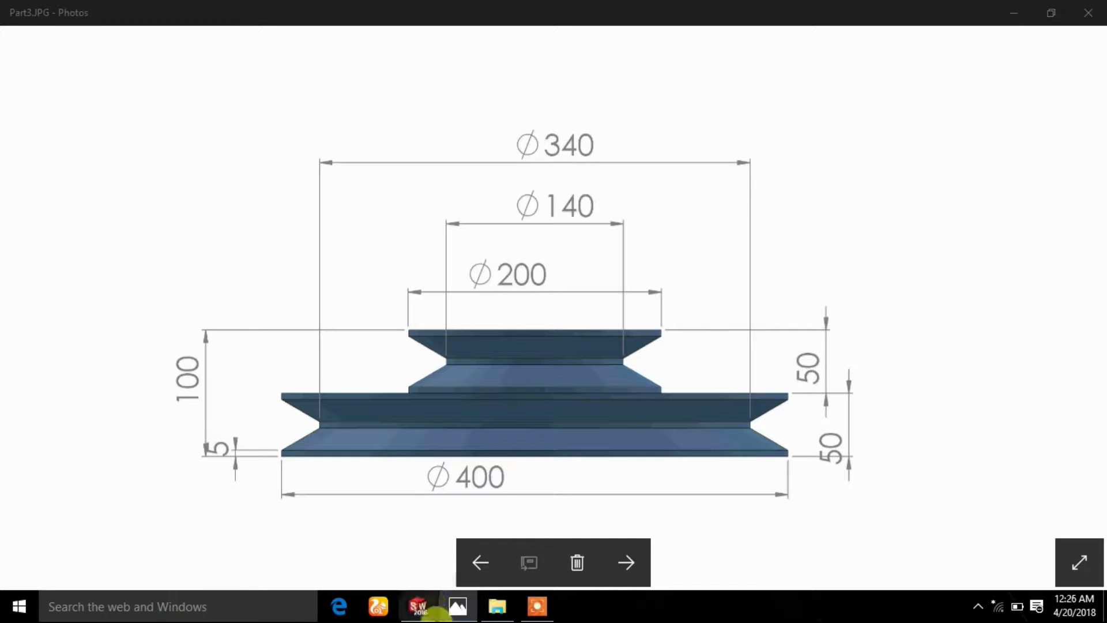
left_click(459, 607)
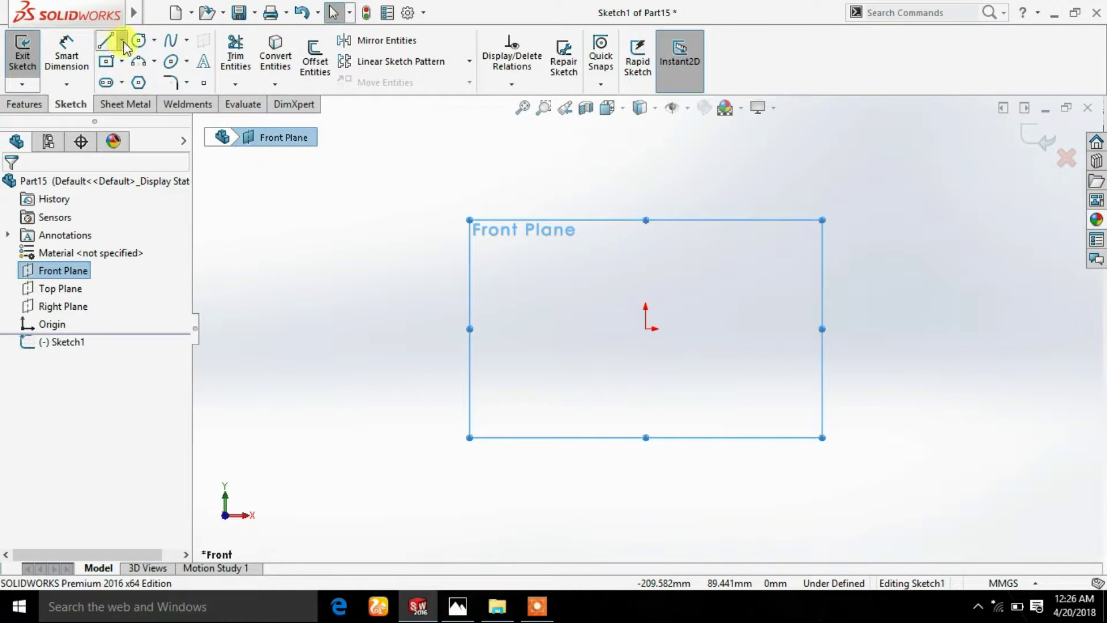
- Draw a vertical centerline through the origin
left_click(123, 42)
left_click(142, 76)
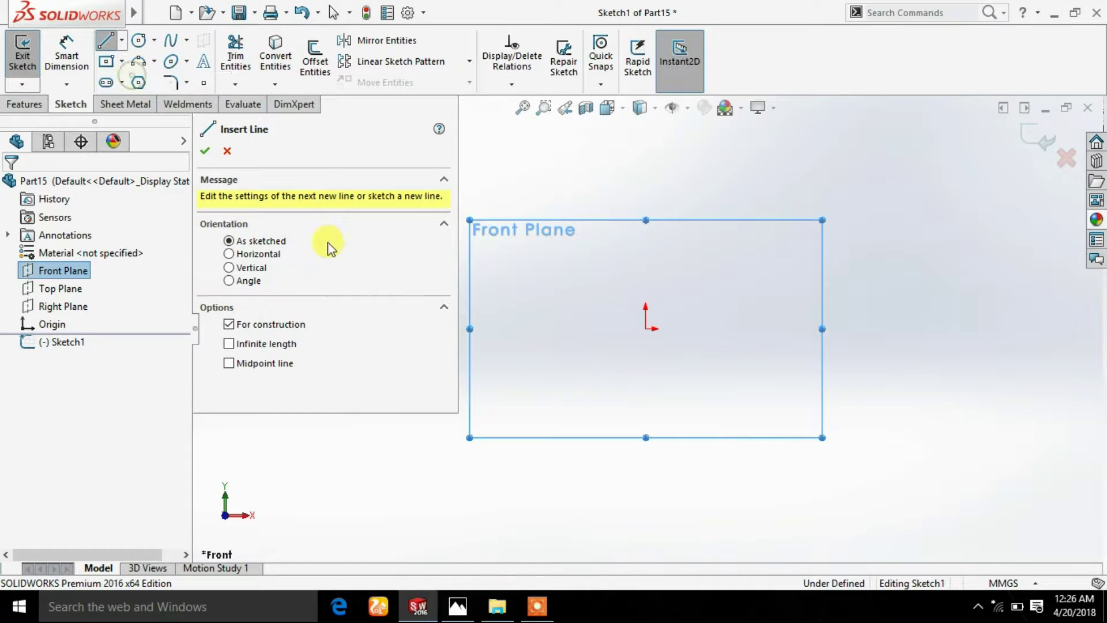
left_click(646, 151)
left_click(643, 512)
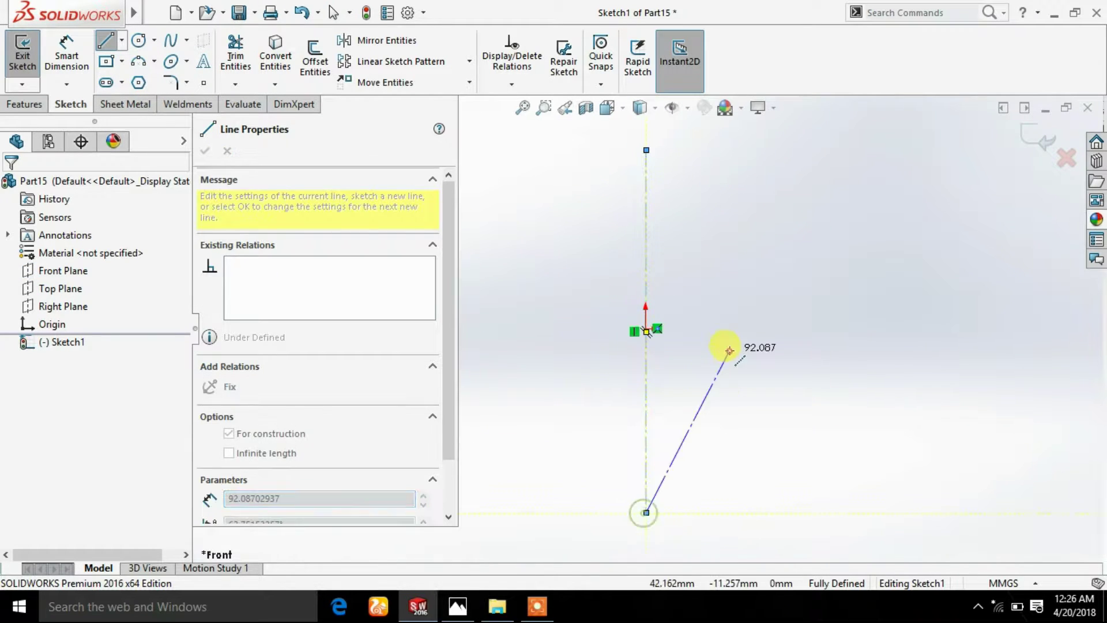
right_click(702, 298)
left_click(767, 361)
- Sketch the profile's bottom edge, outer rim and lower V-groove starting from the origin
left_click(106, 39)
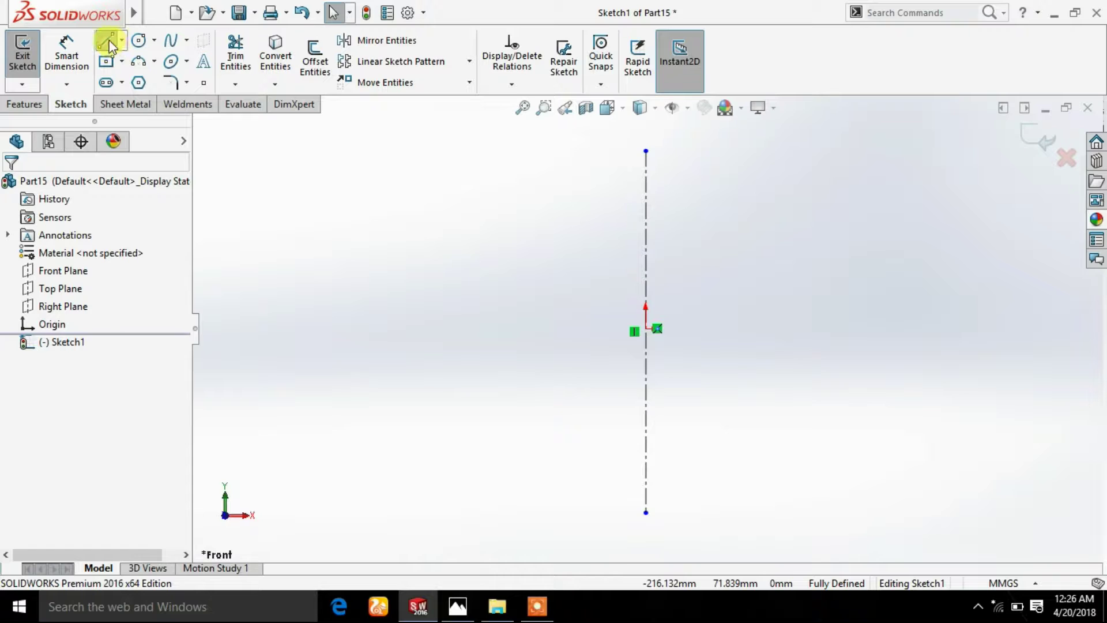
left_click(644, 331)
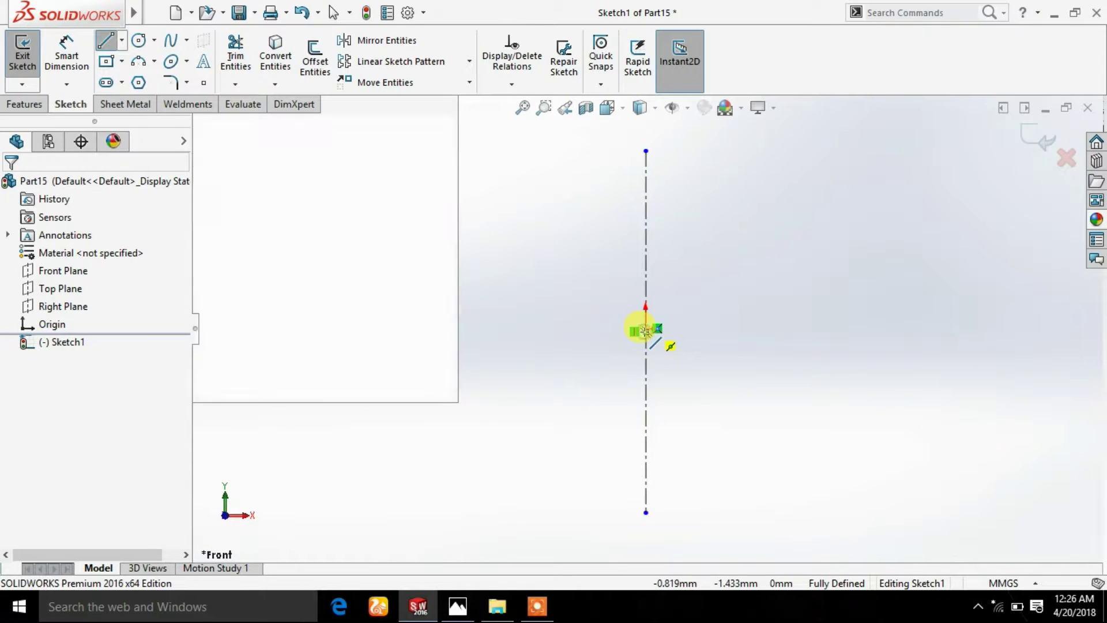
left_click(476, 331)
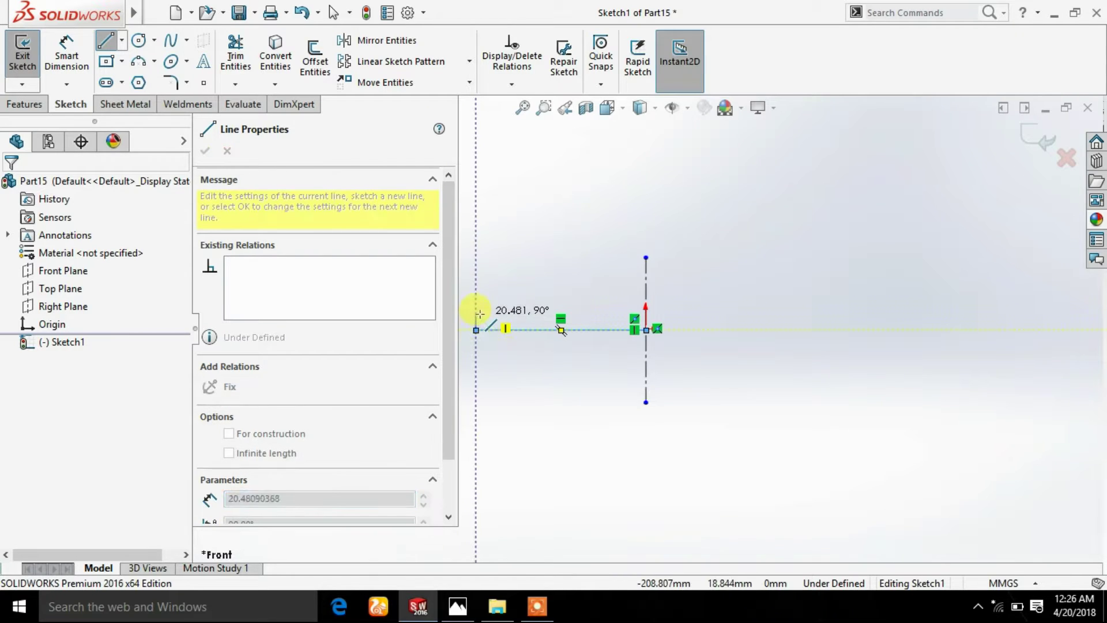
left_click(501, 304)
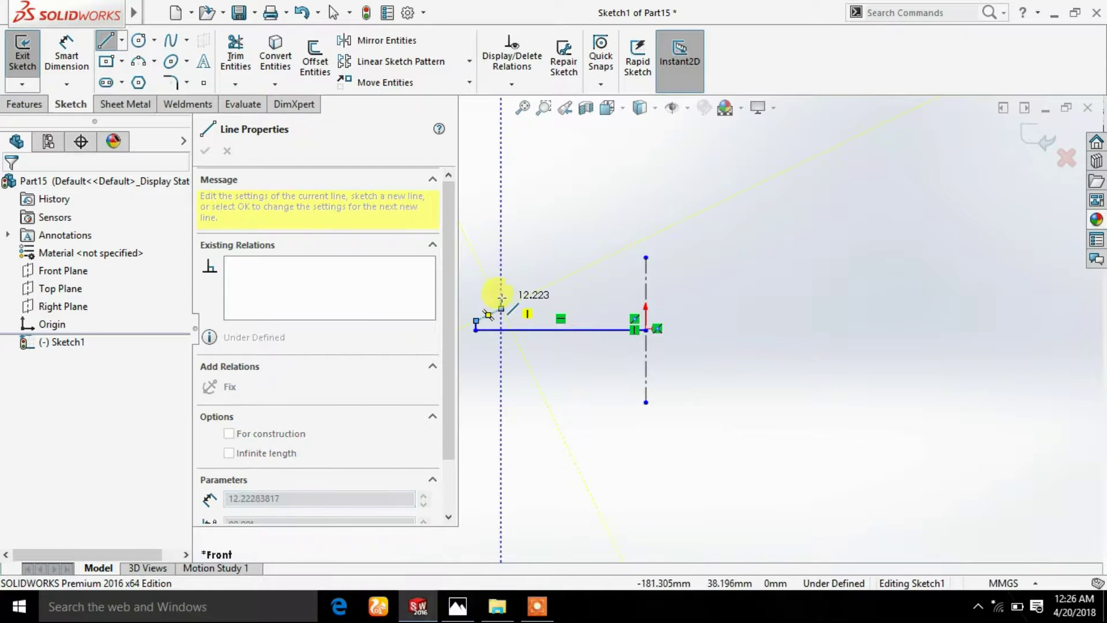
left_click(476, 283)
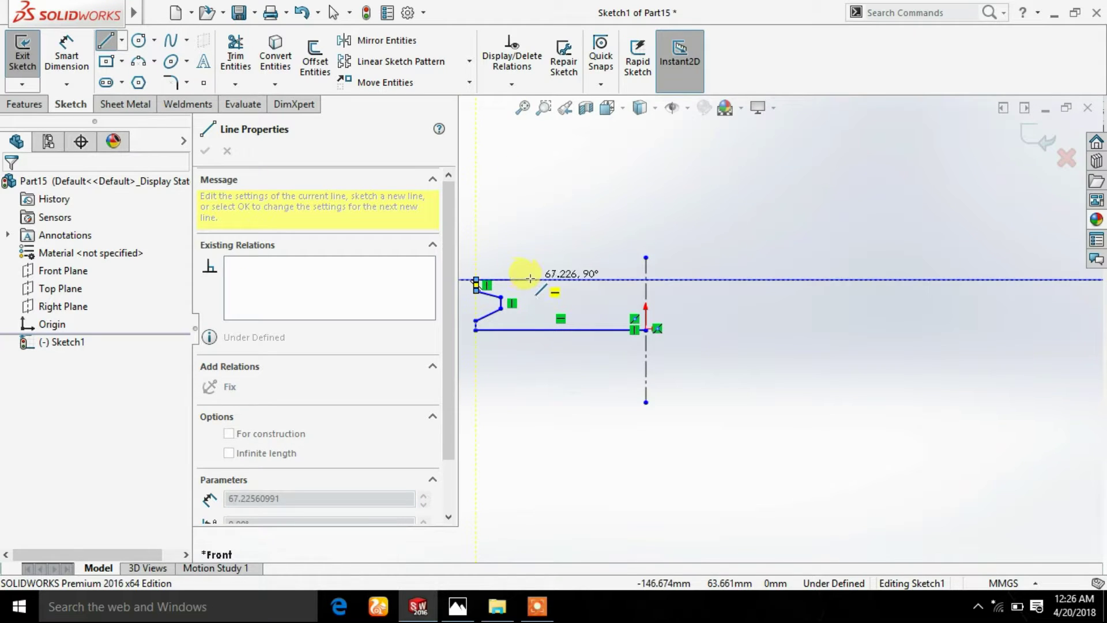
left_click(505, 279)
left_click(534, 280)
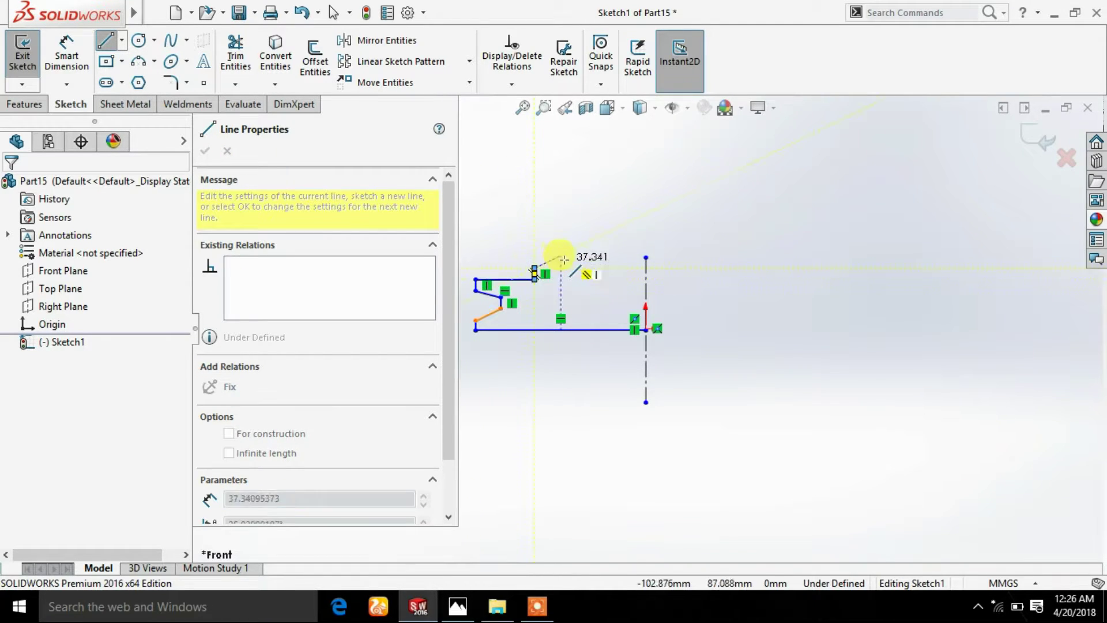
- Finish the profile with the riser, upper groove, and top edge back to the centerline
left_click(534, 267)
left_click(568, 247)
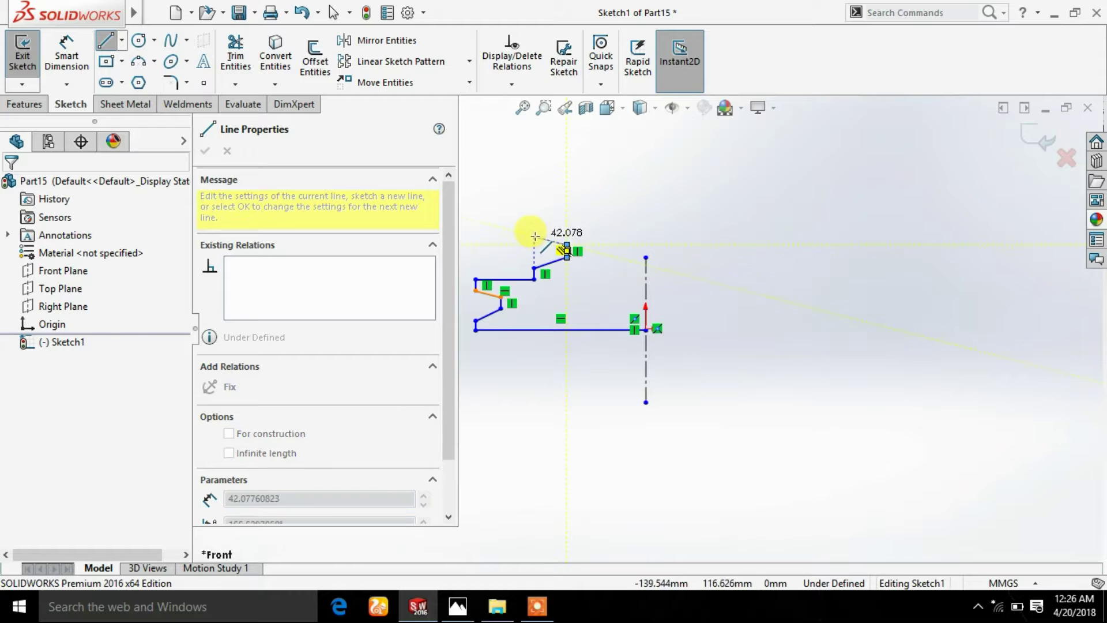
left_click(537, 228)
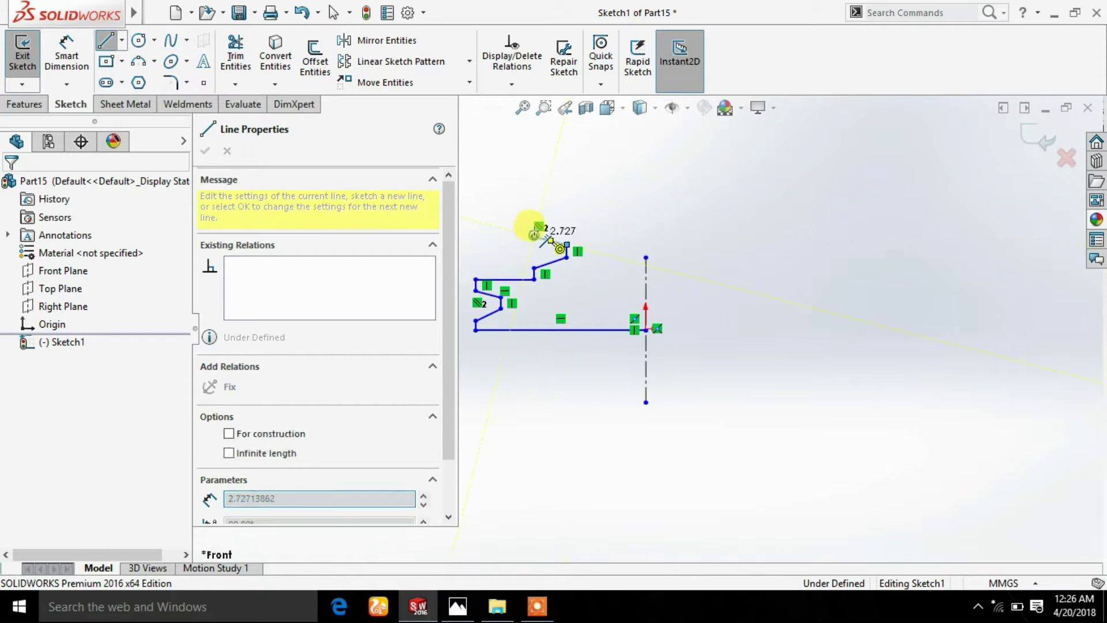
left_click(646, 226)
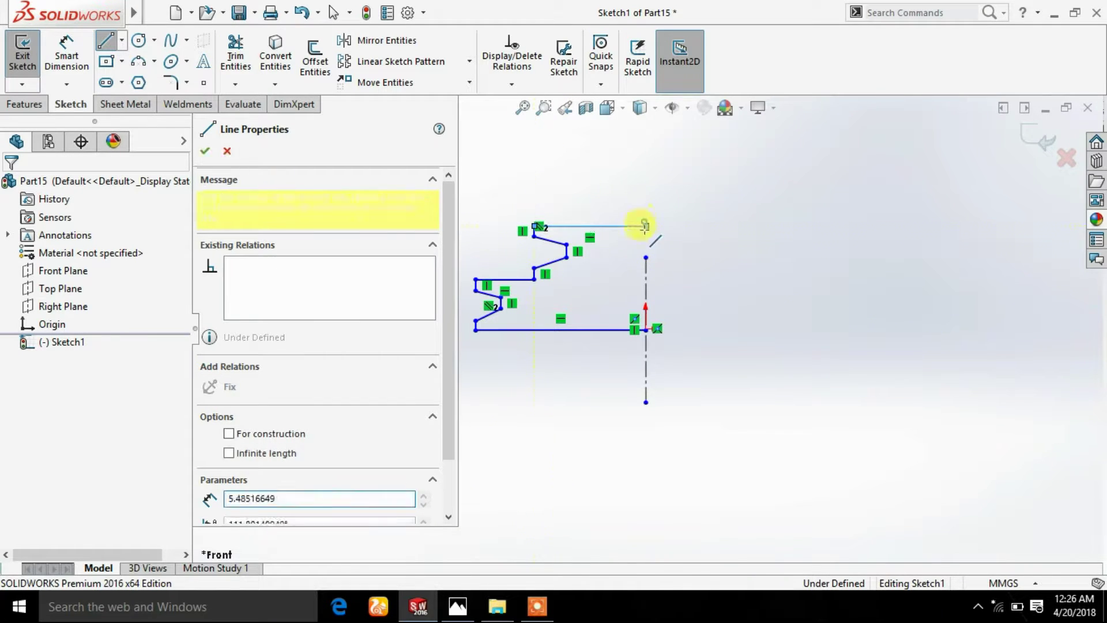
right_click(638, 198)
left_click(646, 210)
- Extend the centerline's top end above the profile
scroll(652, 244, "down", 5)
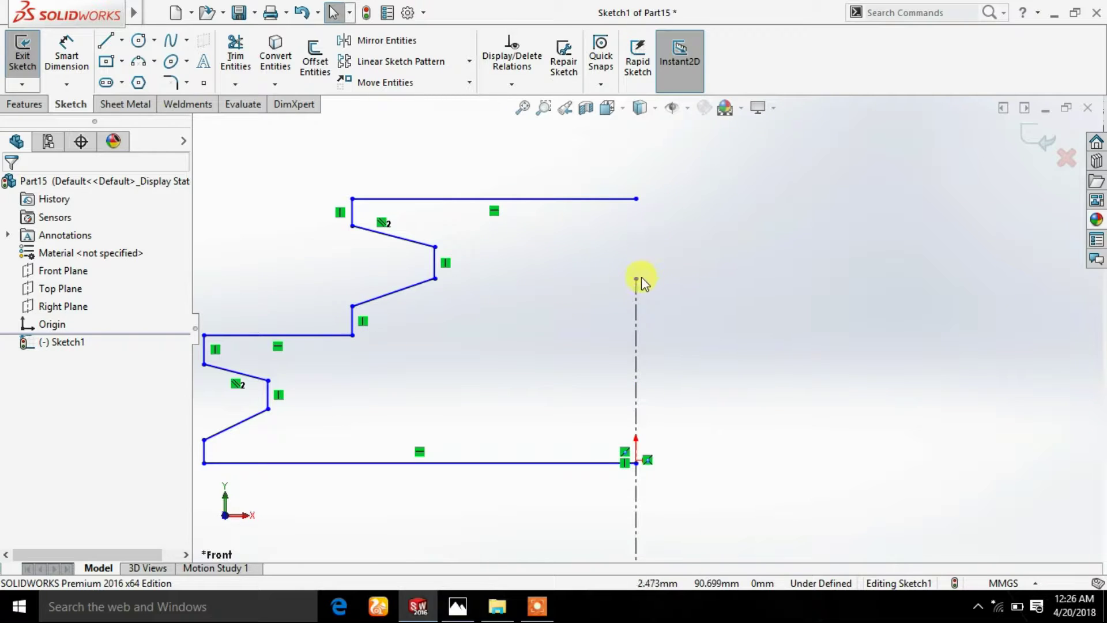
left_click_drag(637, 279, 636, 149)
right_click(723, 213)
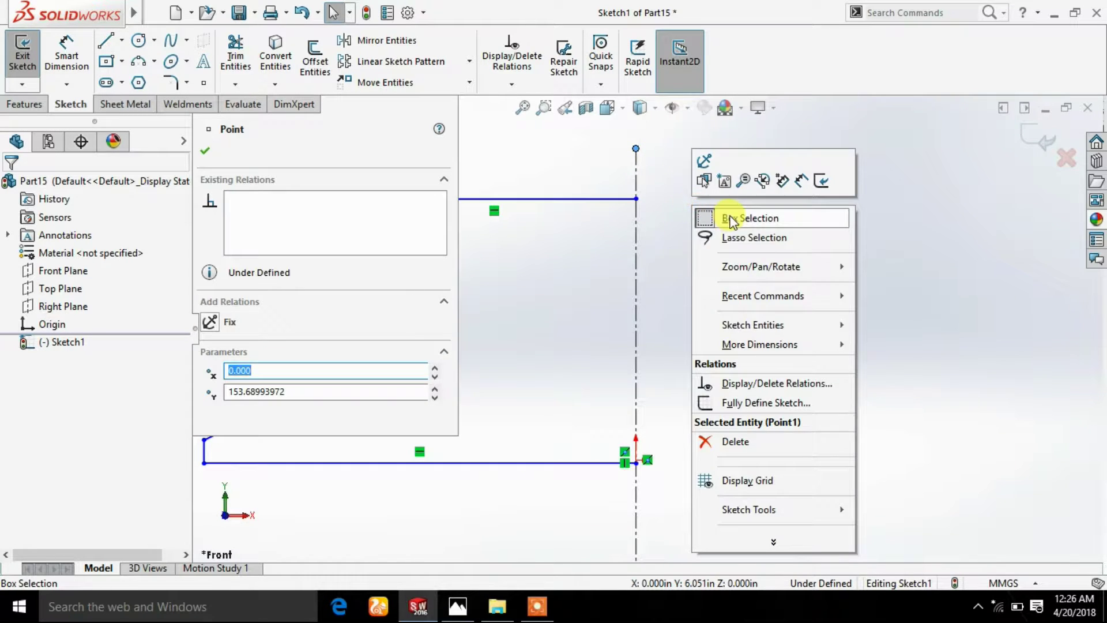
left_click(730, 222)
left_click(205, 150)
scroll(623, 309, "up", 3)
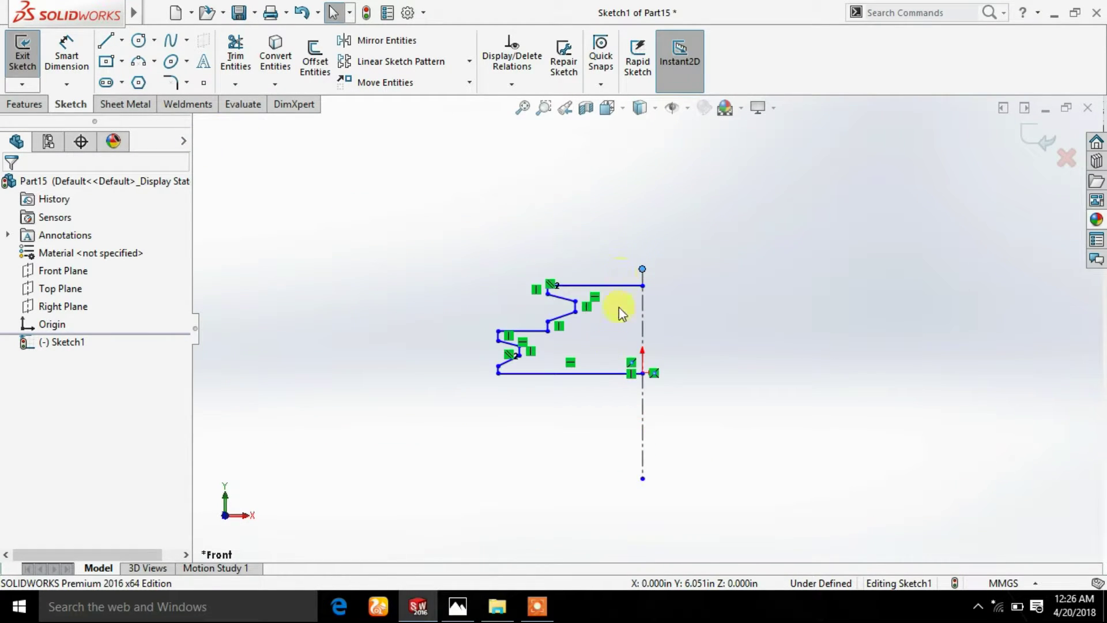
scroll(569, 337, "down", 5)
scroll(552, 326, "up", 2)
scroll(563, 352, "down", 1)
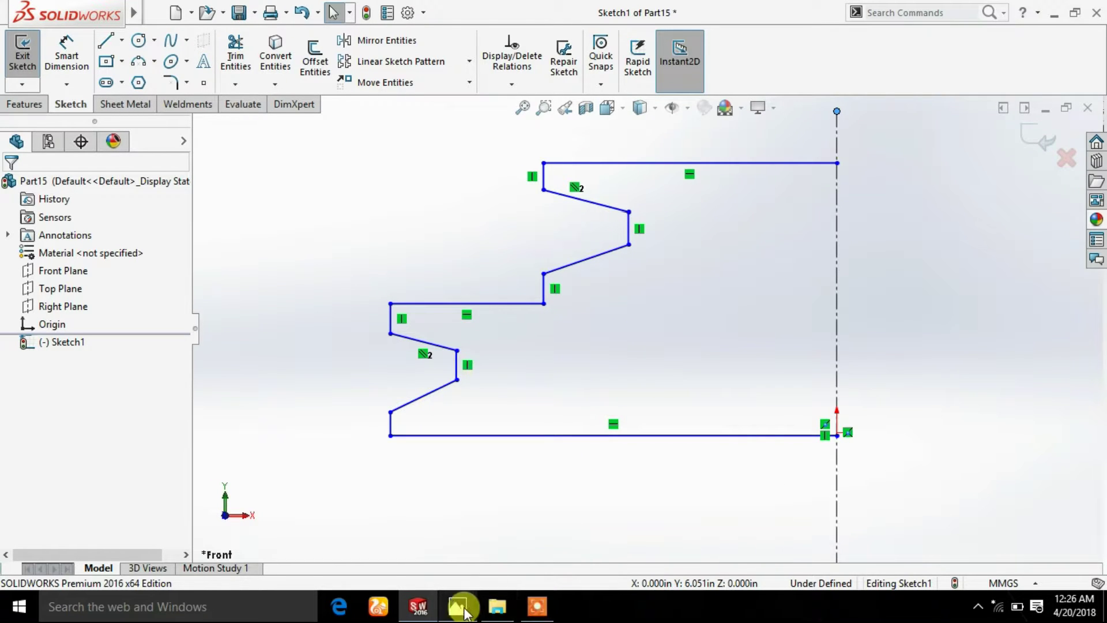
mouse_move(537, 607)
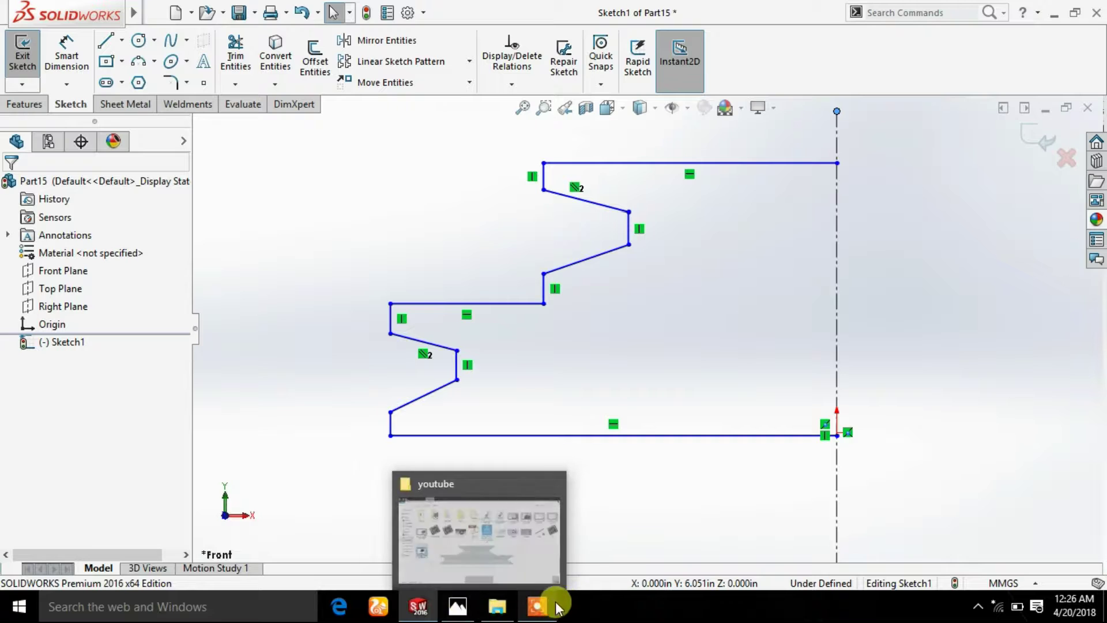
- Reopen the Part3.JPG pulley reference and zoom out on it
left_click(464, 612)
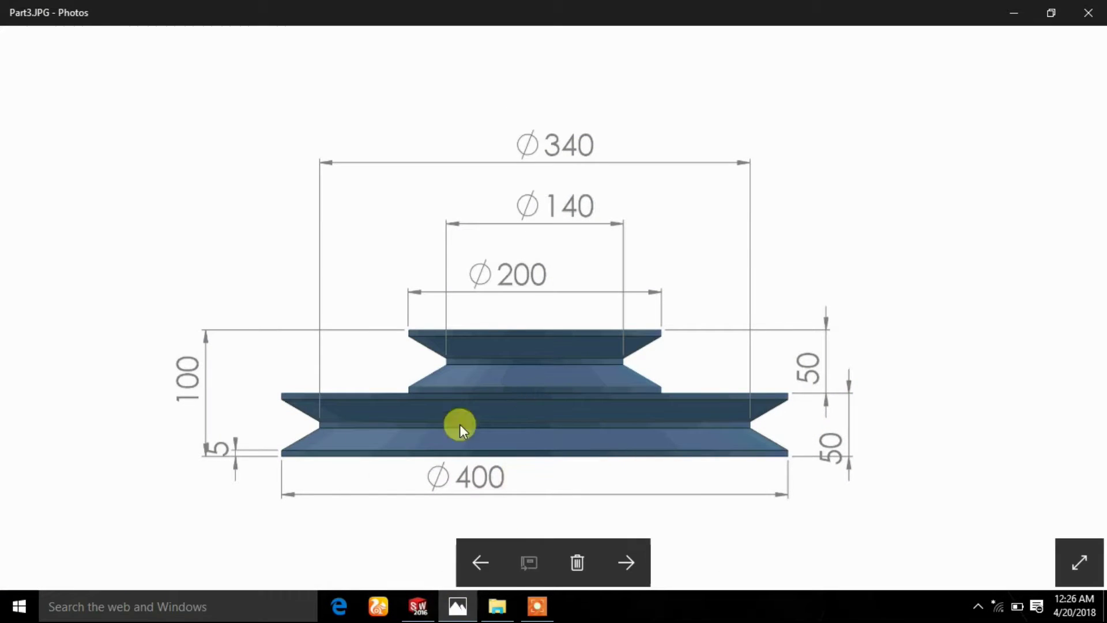
scroll(295, 469, "up", 2)
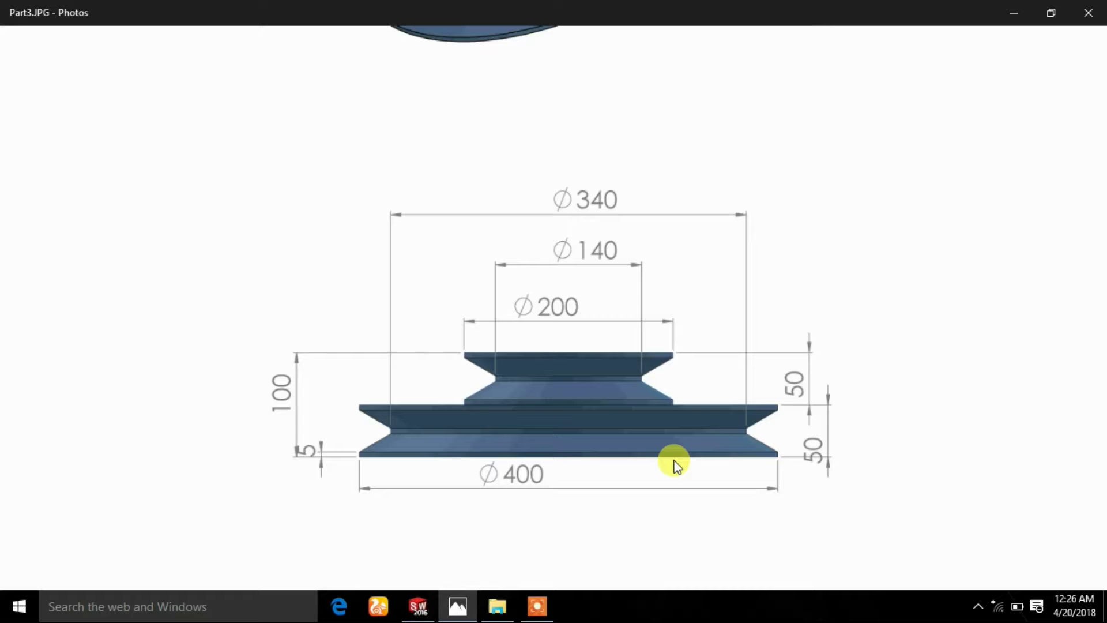
- Dimension the bottom line, then delete the unwanted 155.33 dimension
left_click(418, 606)
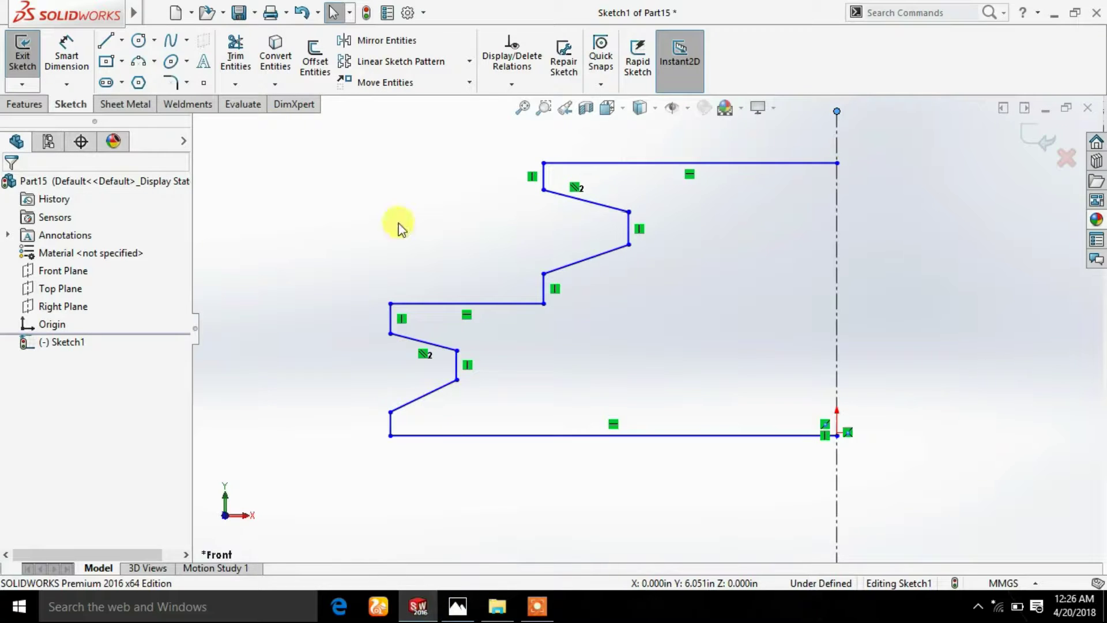
left_click(67, 52)
left_click(704, 436)
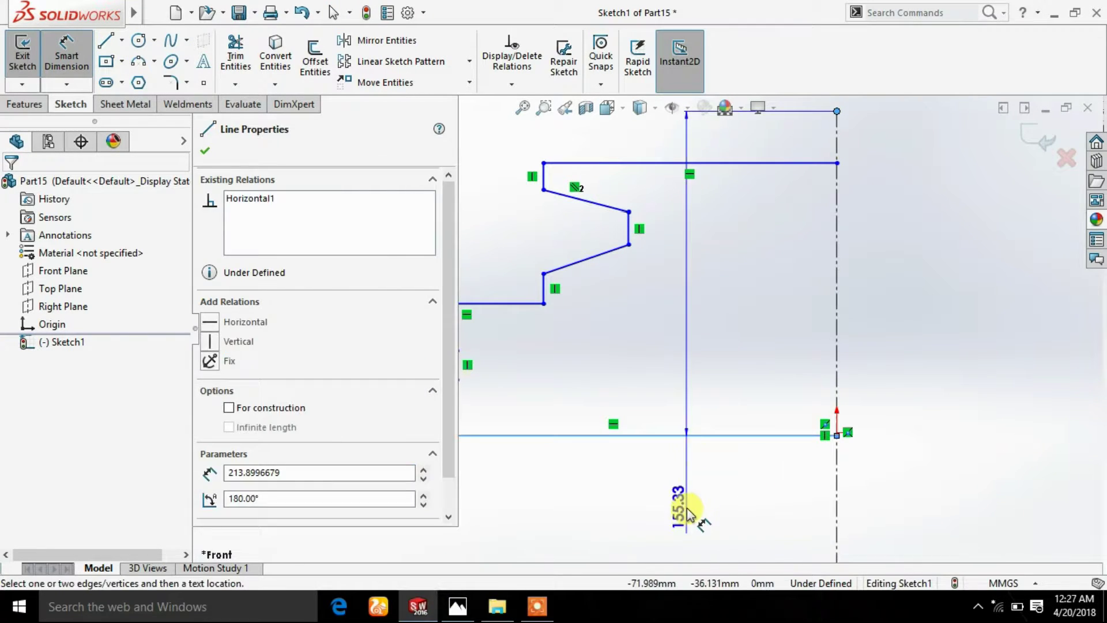
left_click(690, 512)
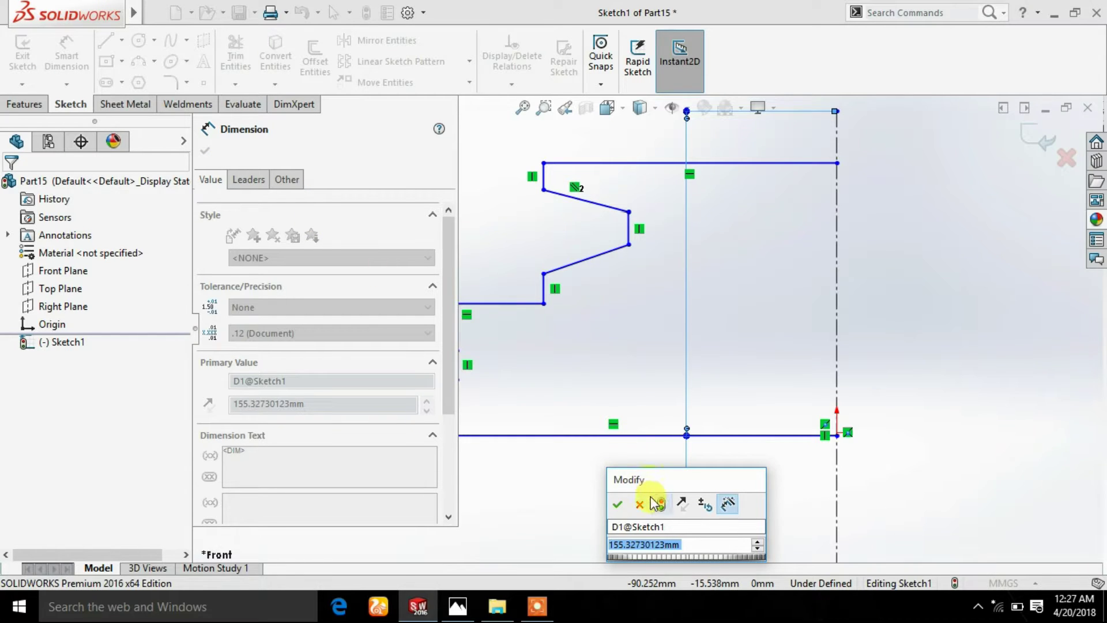
key("Return")
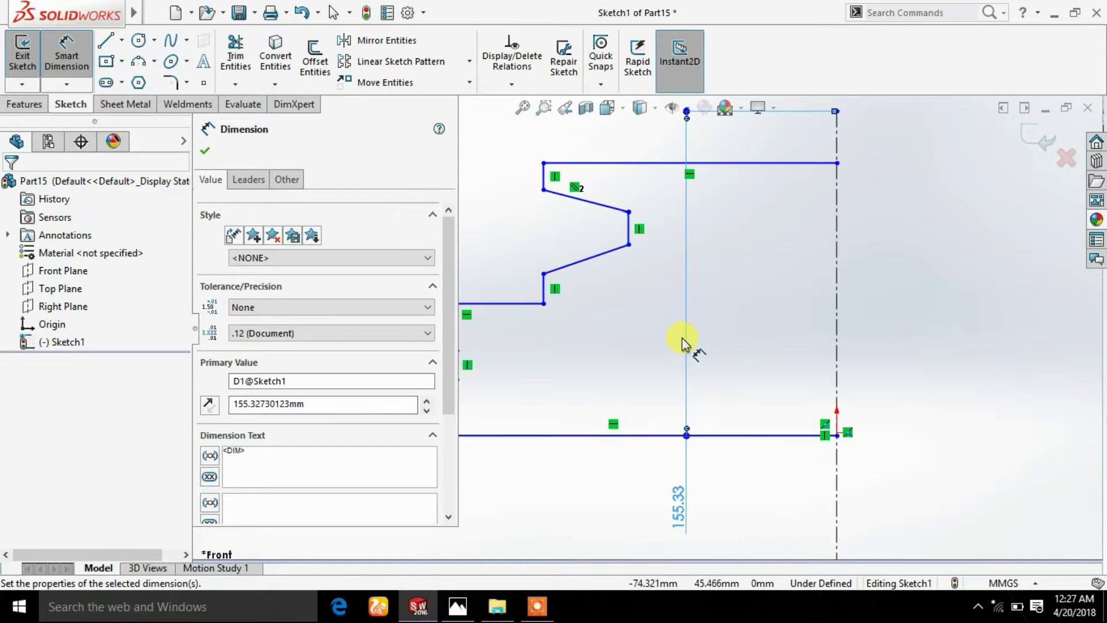
key("Delete")
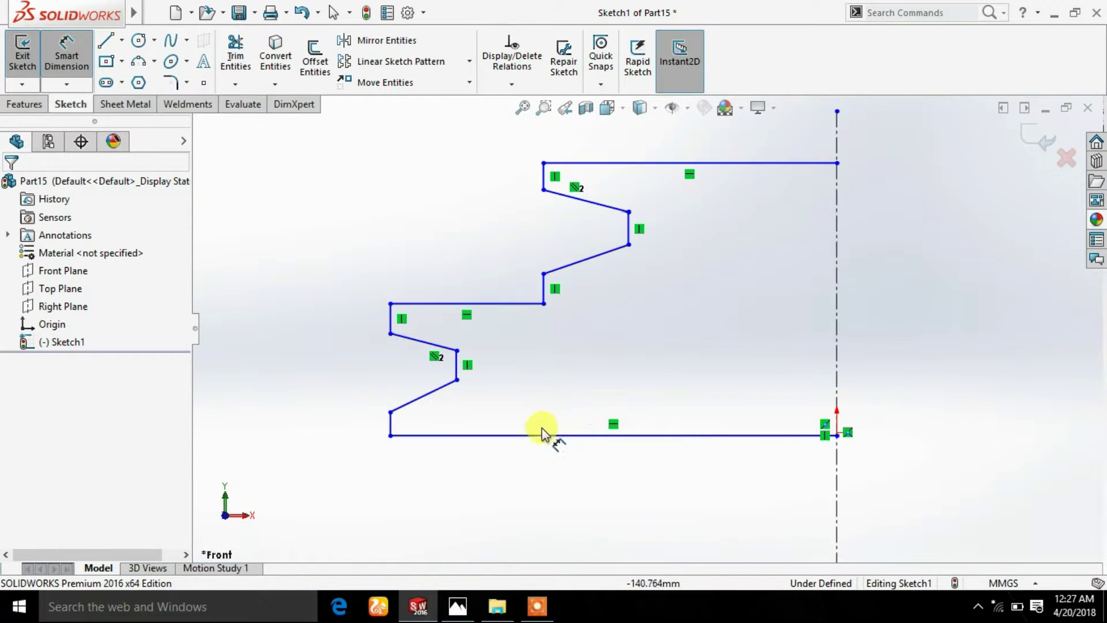
- Dimension the profile's bottom edge to 200 mm and compare it with the reference drawing
left_click(526, 436)
left_click(525, 499)
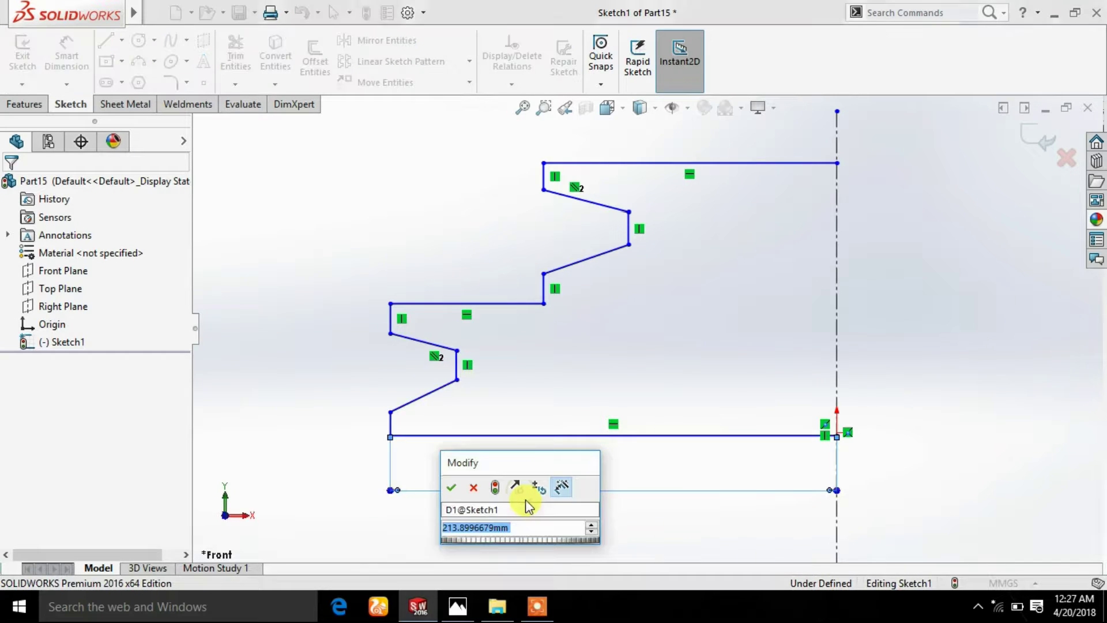
type("200")
key("Return")
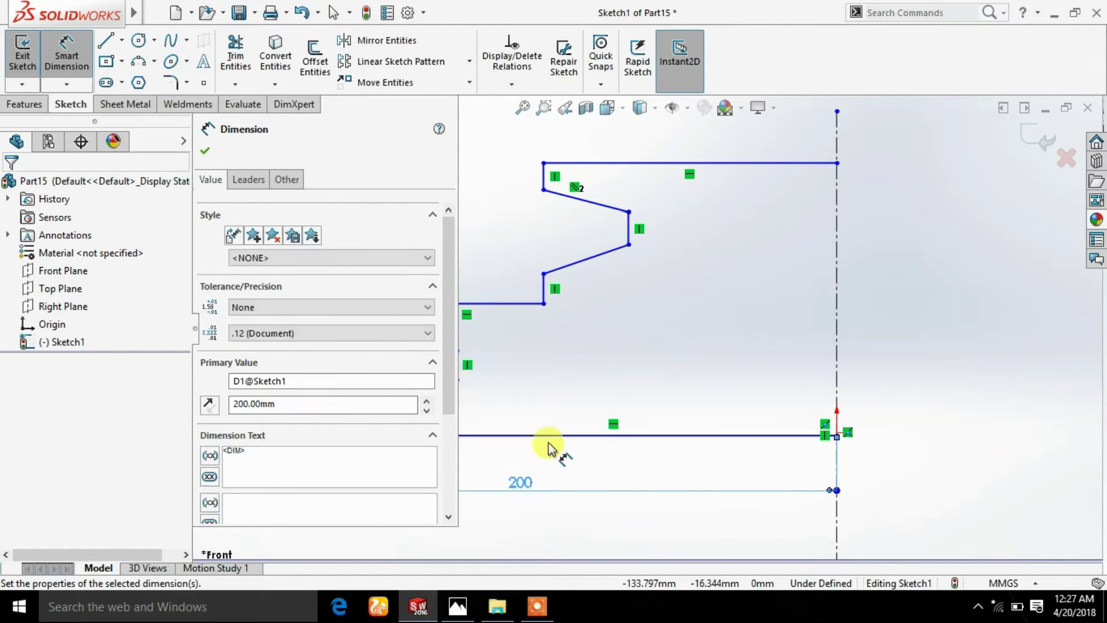
left_click(205, 151)
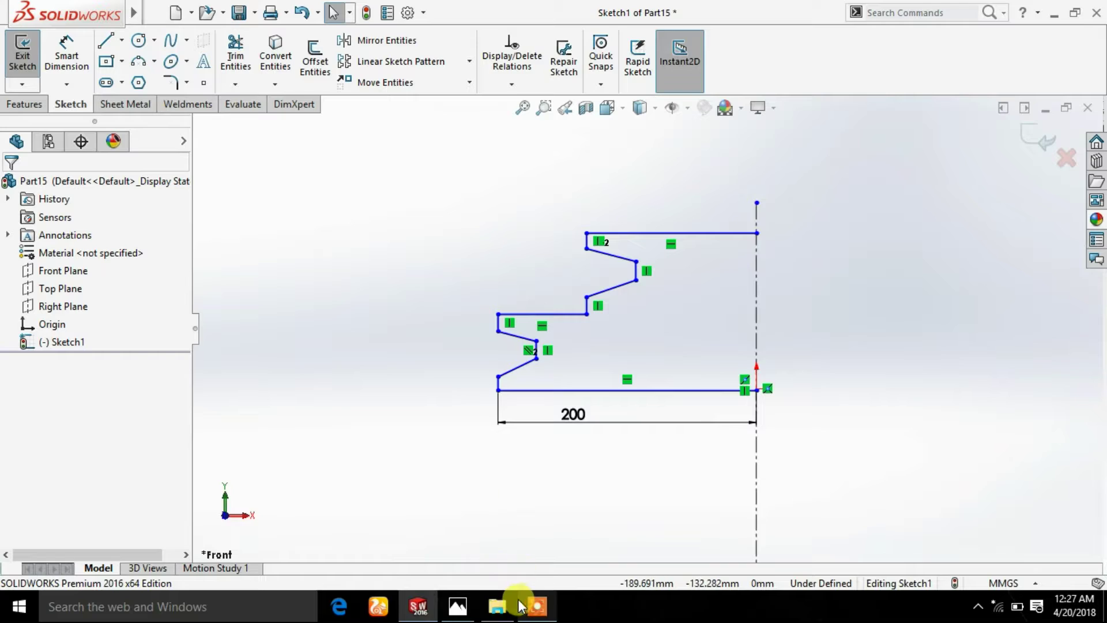
left_click(457, 605)
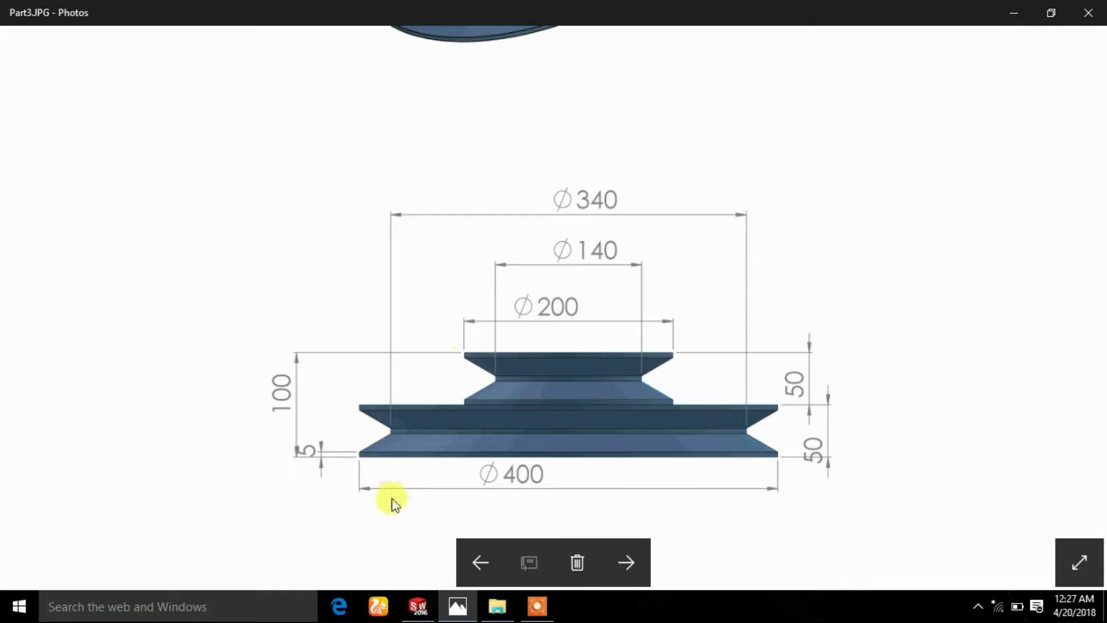
left_click(432, 610)
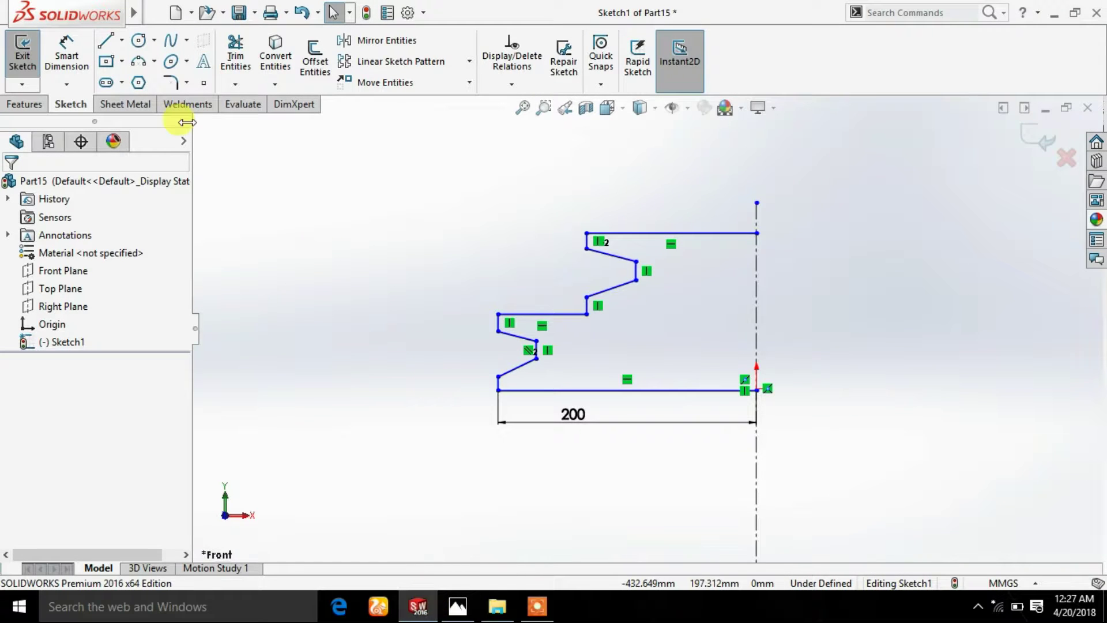
- Dimension the short bottom-left vertical step to 5 mm
left_click(67, 51)
scroll(519, 375, "down", 5)
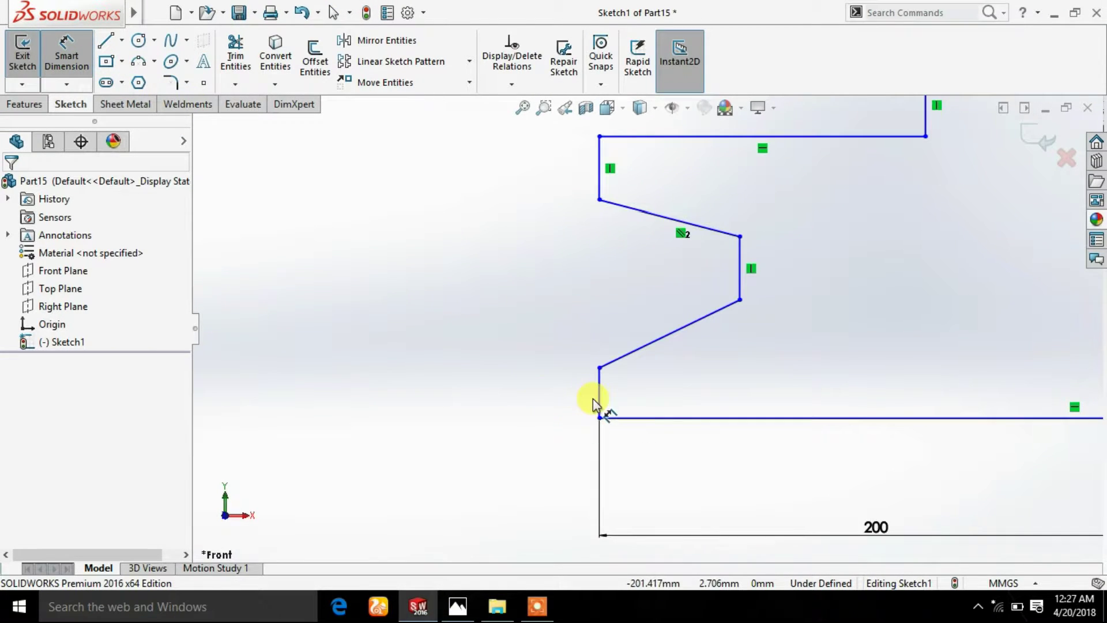
left_click(600, 397)
left_click(547, 411)
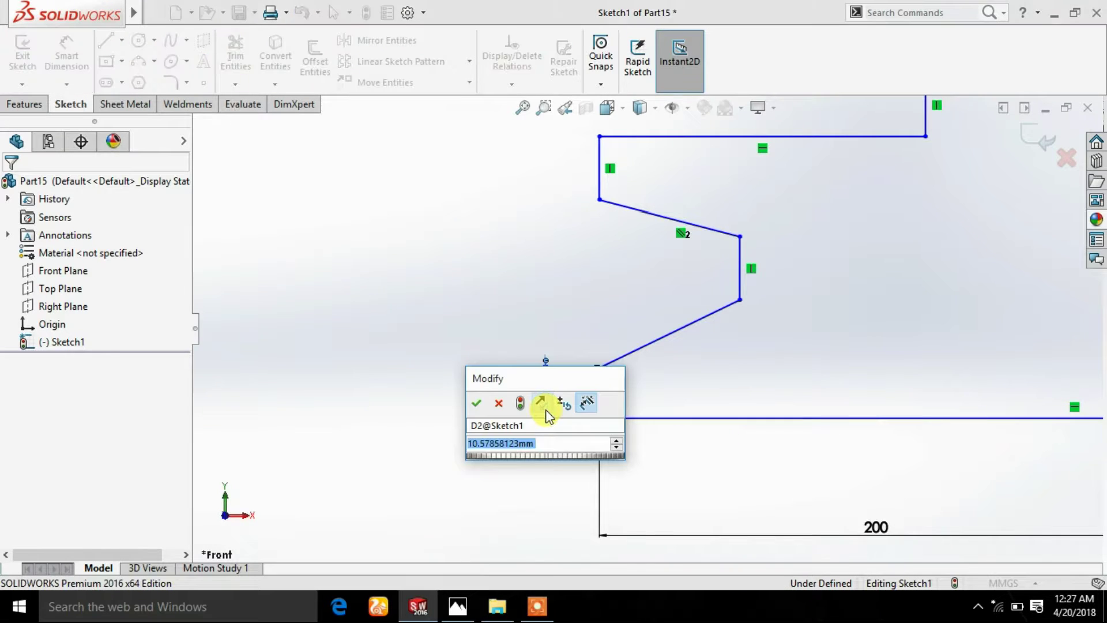
type("5")
key("Return")
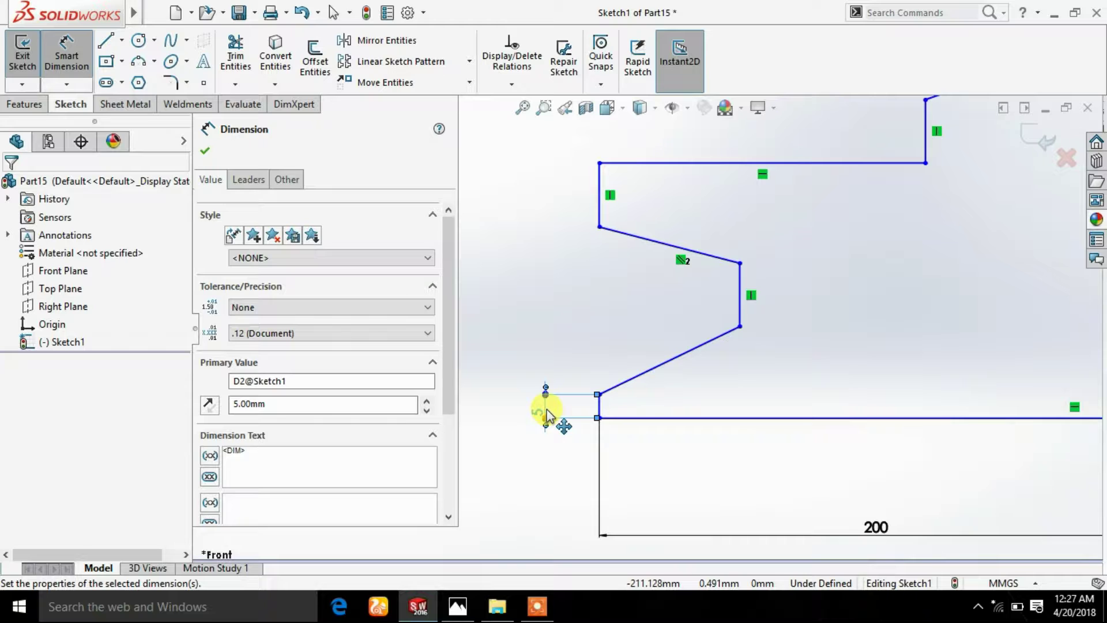
left_click(205, 151)
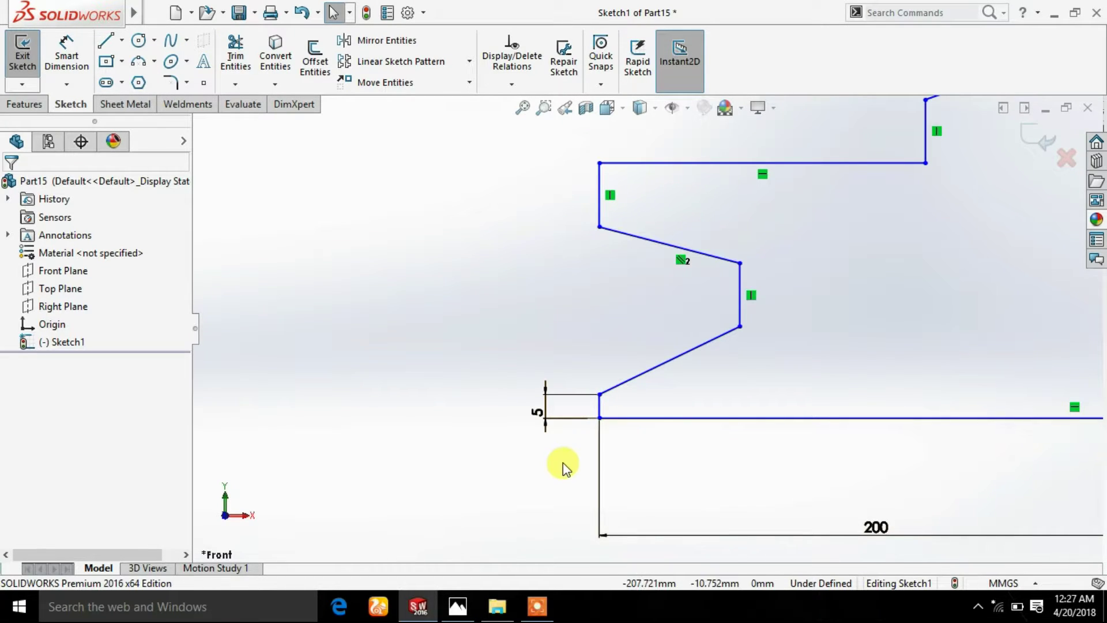
- Select several short vertical profile lines, then clear the mixed selection
left_click(600, 407)
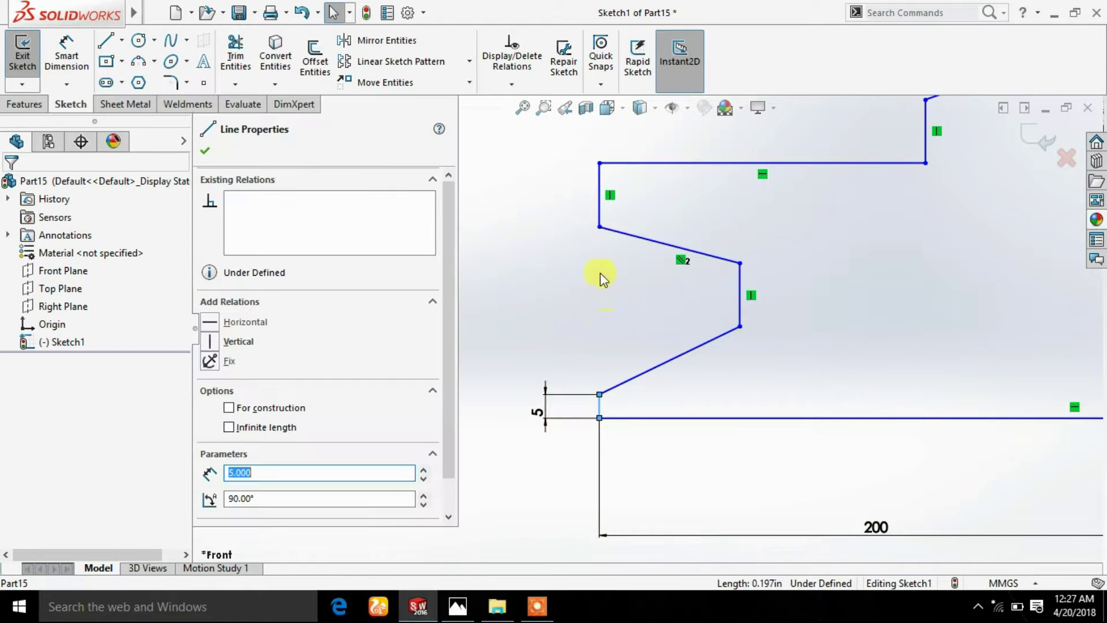
left_click(601, 202, "ctrl")
scroll(824, 190, "up", 2)
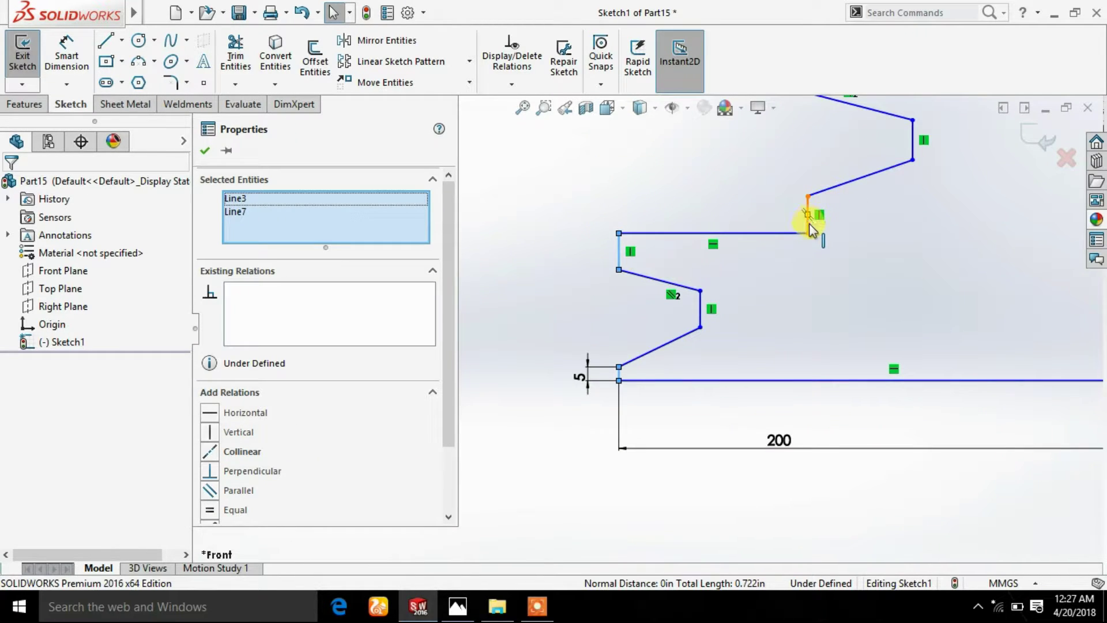
left_click(809, 216, "ctrl")
key("f")
left_click(836, 199, "ctrl")
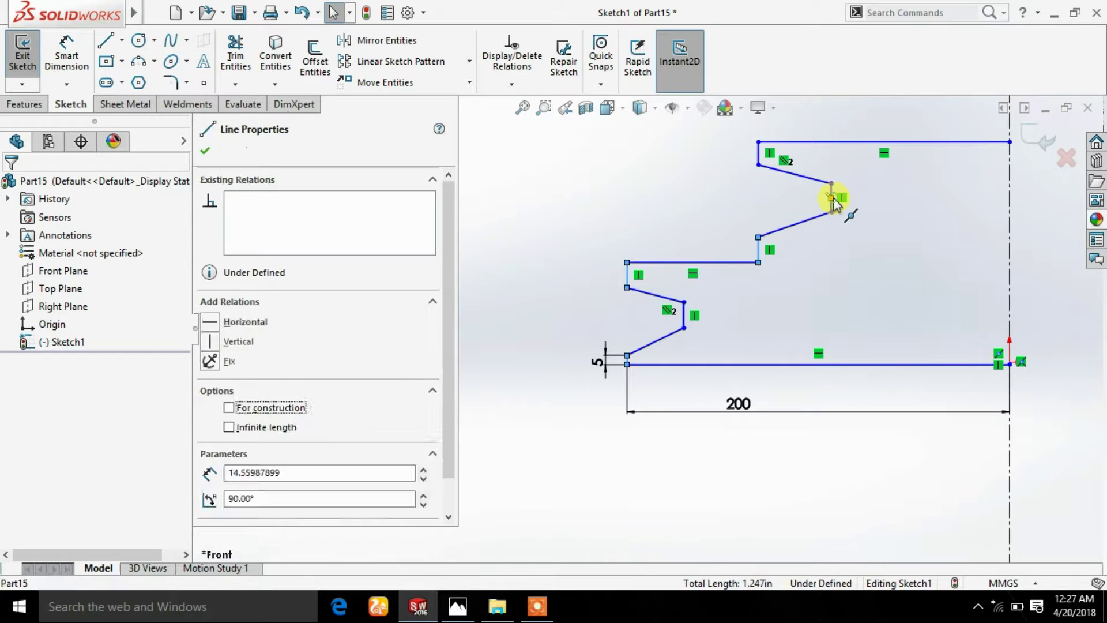
left_click(758, 154, "ctrl")
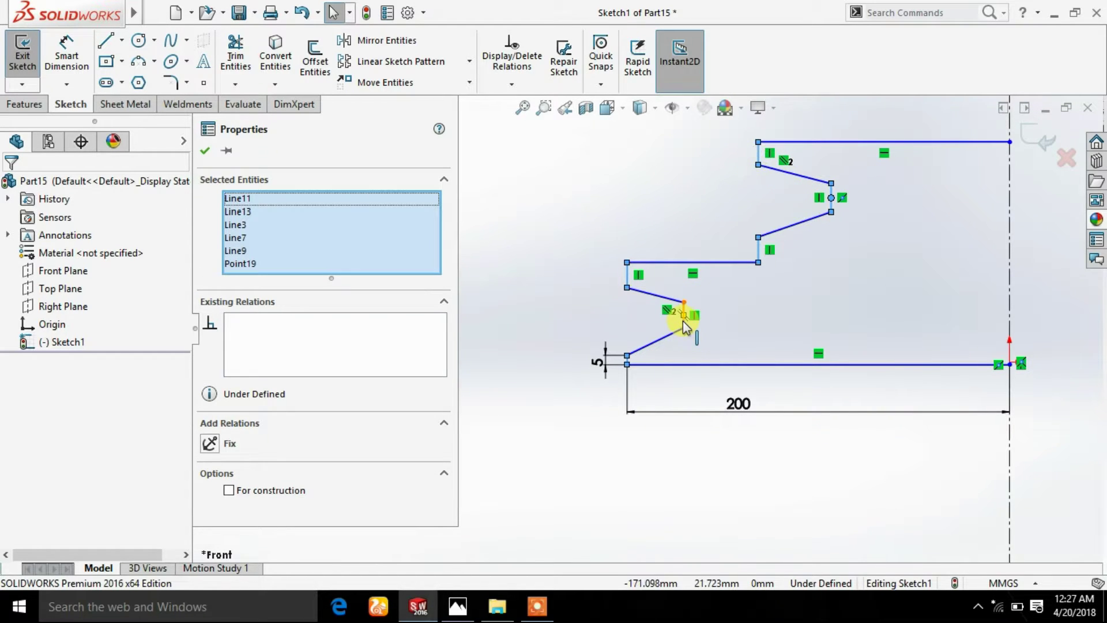
left_click(684, 322, "ctrl")
scroll(719, 293, "down", 2)
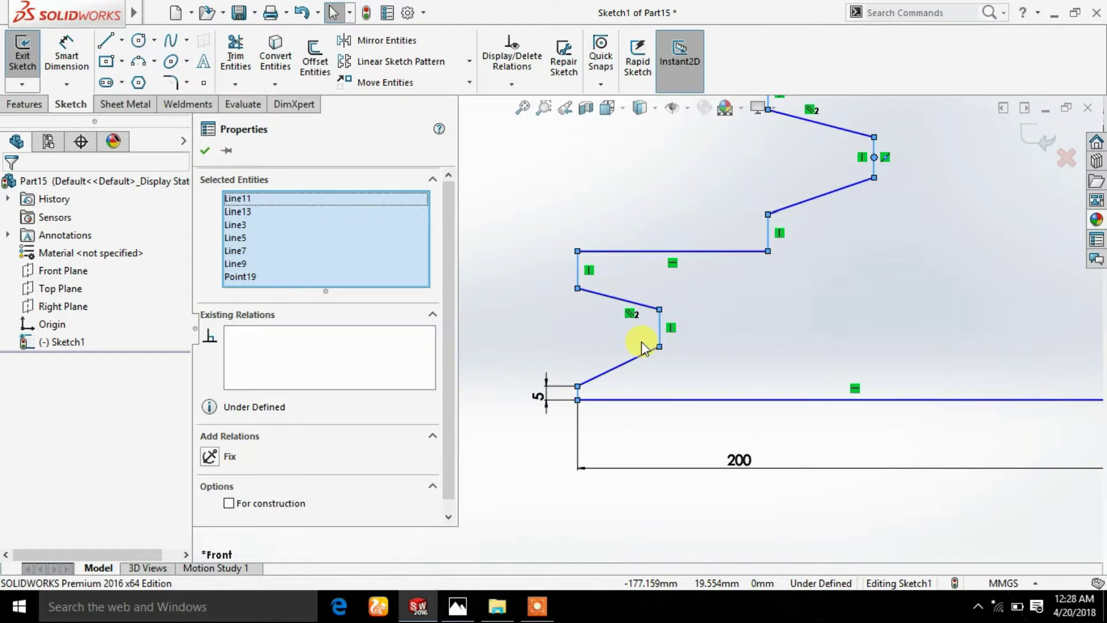
scroll(442, 391, "down", 1)
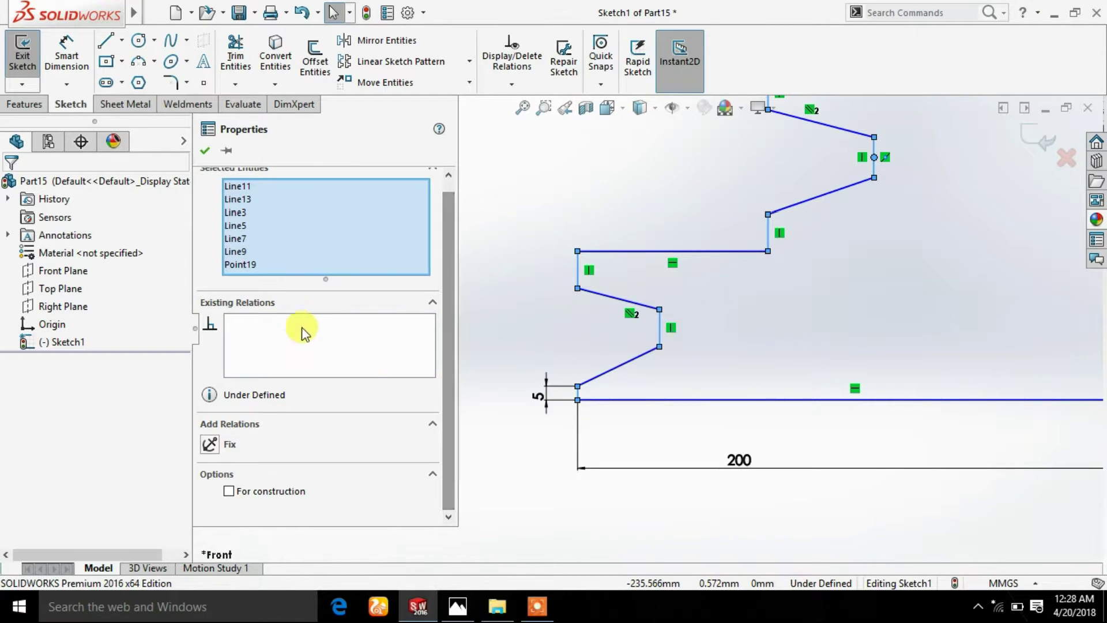
left_click(205, 151)
- Make the six short vertical step and groove lines equal in length
scroll(570, 378, "down", 1)
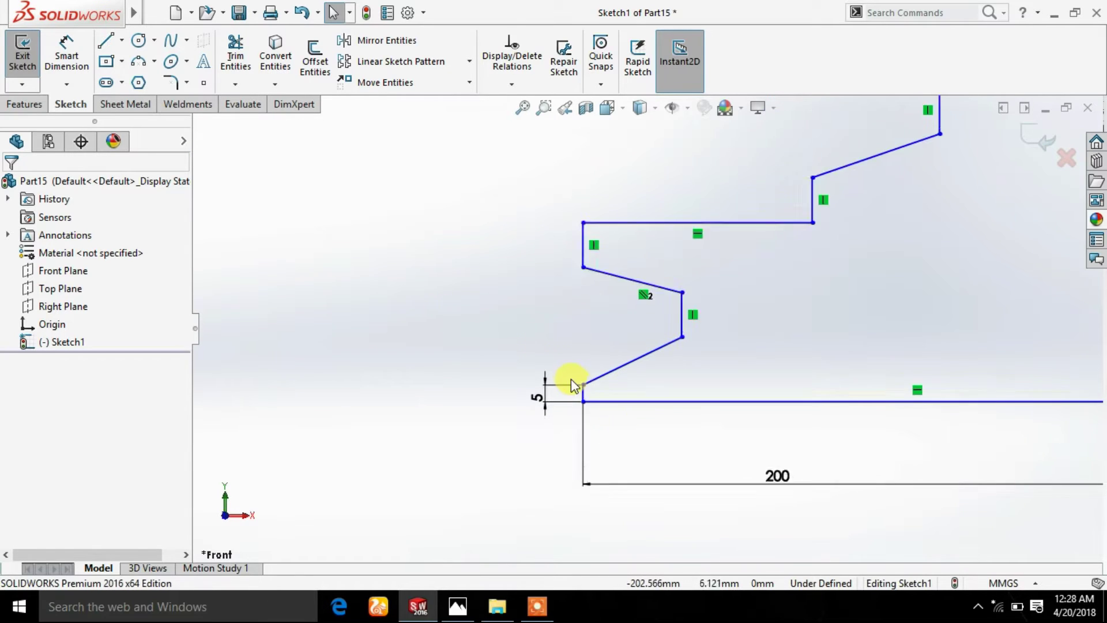
scroll(595, 398, "down", 1)
left_click(708, 302)
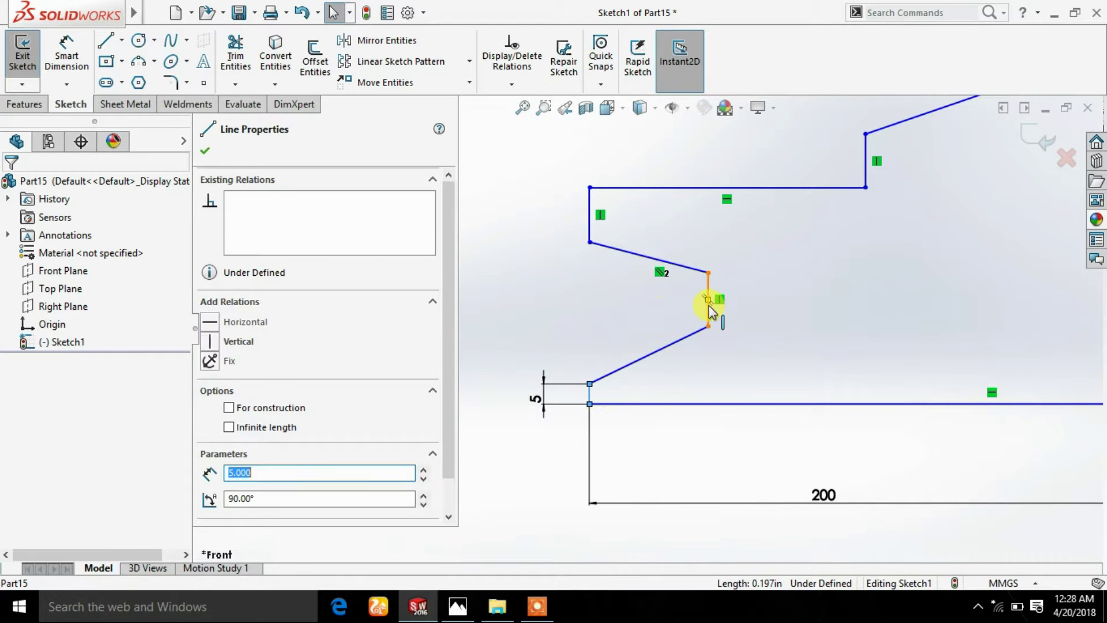
left_click(586, 231, "ctrl")
left_click(826, 187, "ctrl")
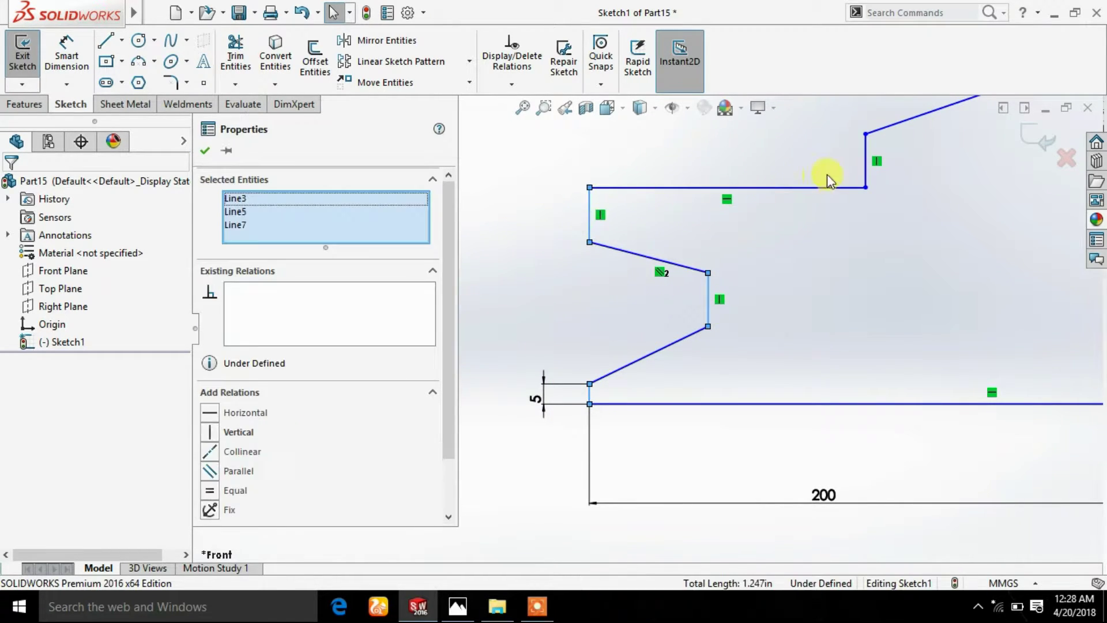
left_click(865, 173, "ctrl")
scroll(908, 168, "up", 2)
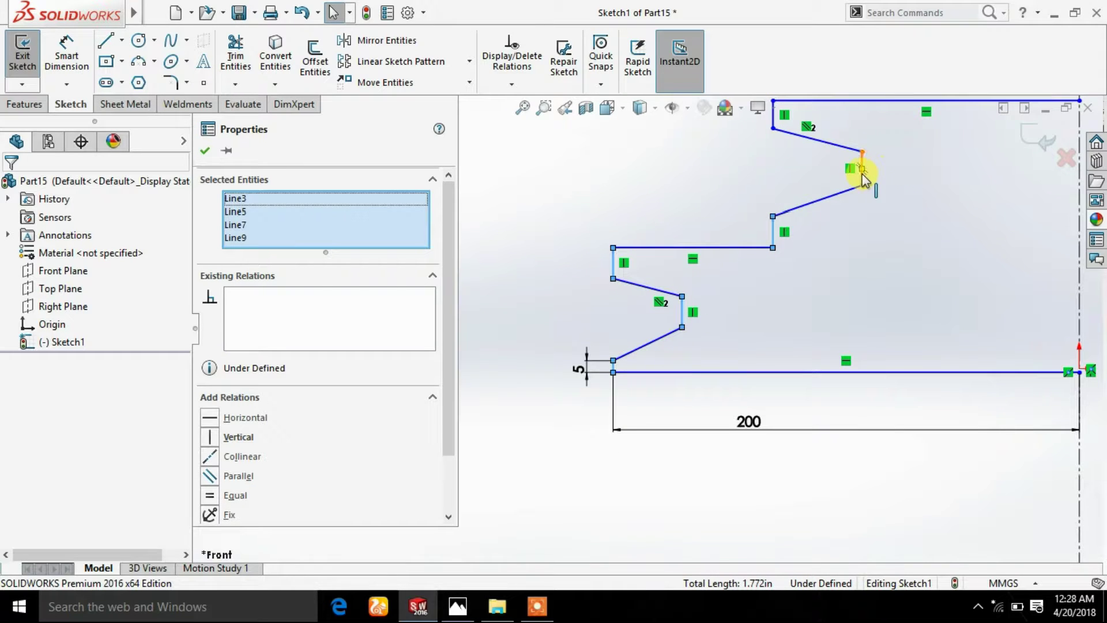
left_click(773, 118, "ctrl")
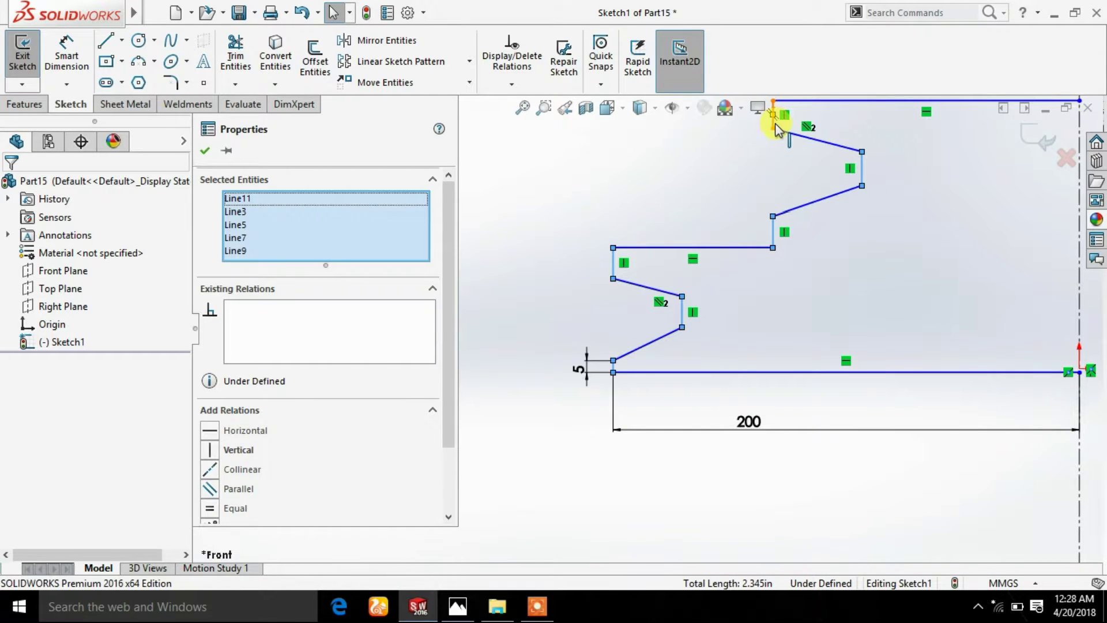
scroll(777, 128, "down", 2)
left_click(766, 152, "ctrl")
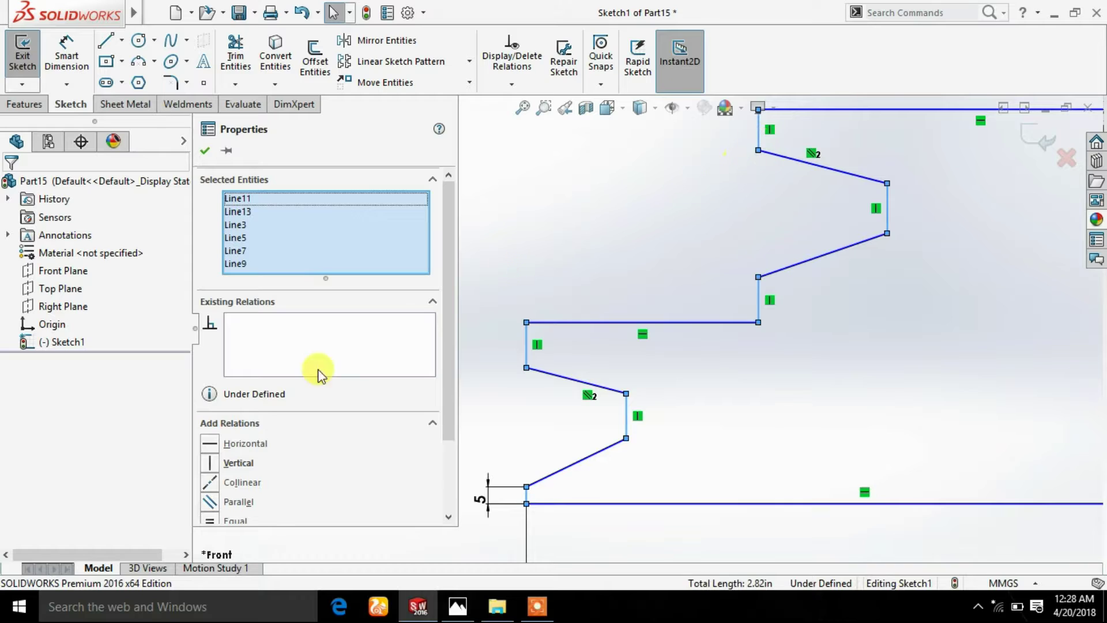
scroll(448, 400, "down", 3)
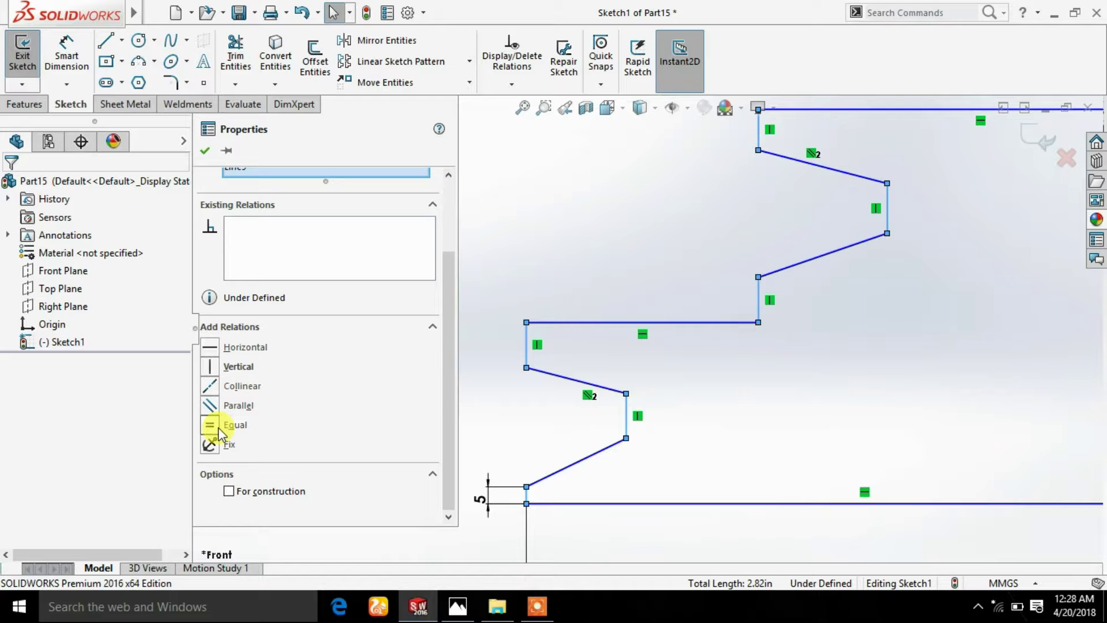
left_click(218, 430)
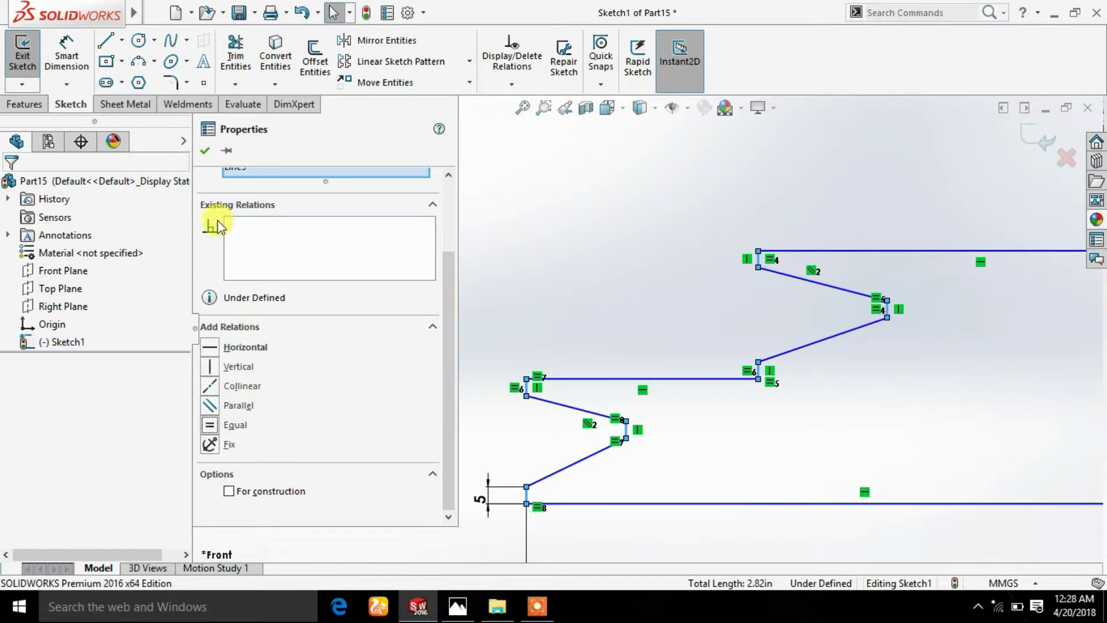
left_click(206, 153)
- Select the 5 mm step dimension for editing
left_click(537, 605)
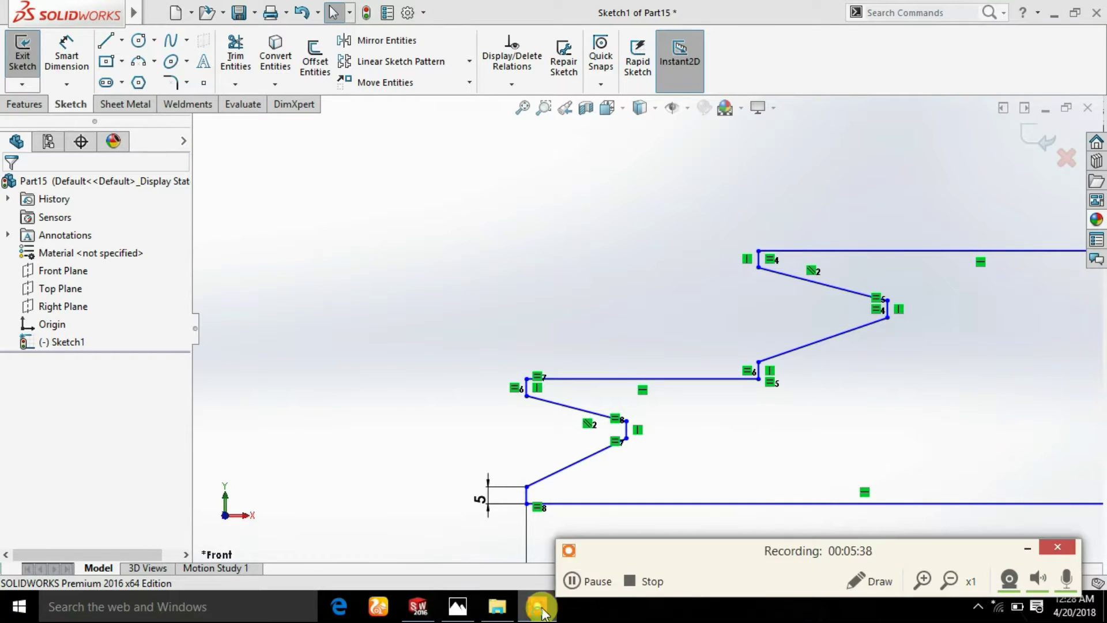
left_click(571, 580)
left_click(479, 499)
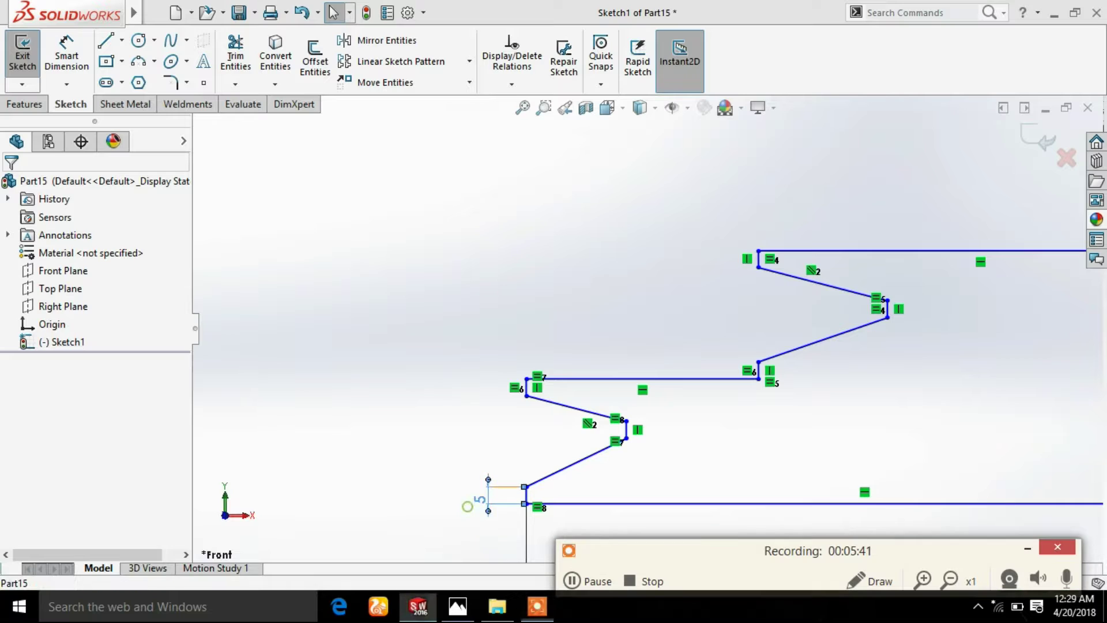
left_click(1028, 548)
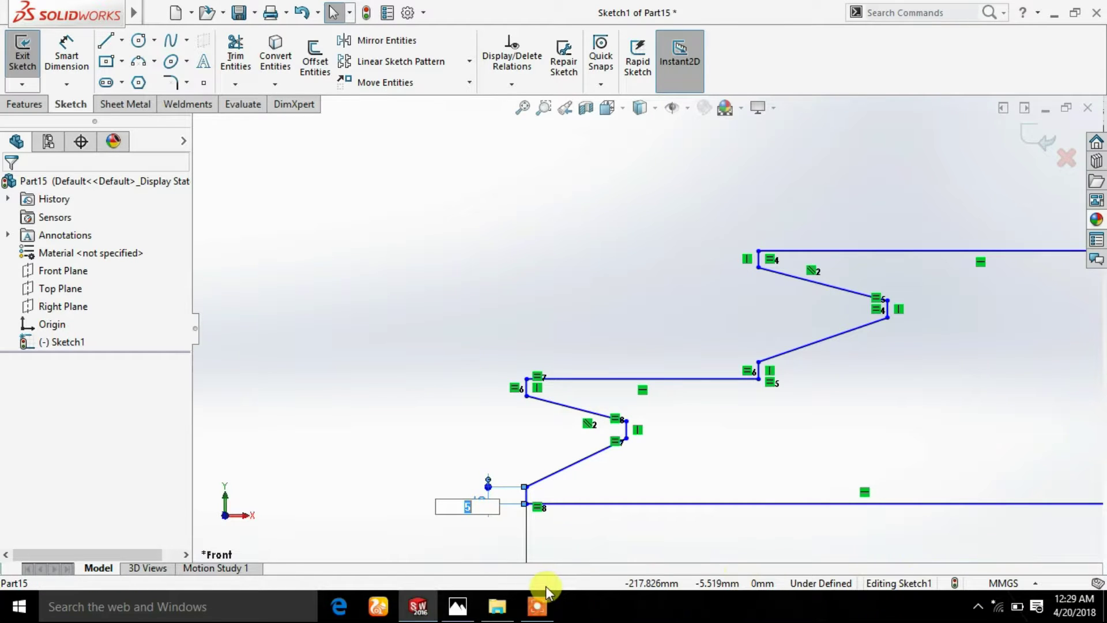
mouse_move(458, 607)
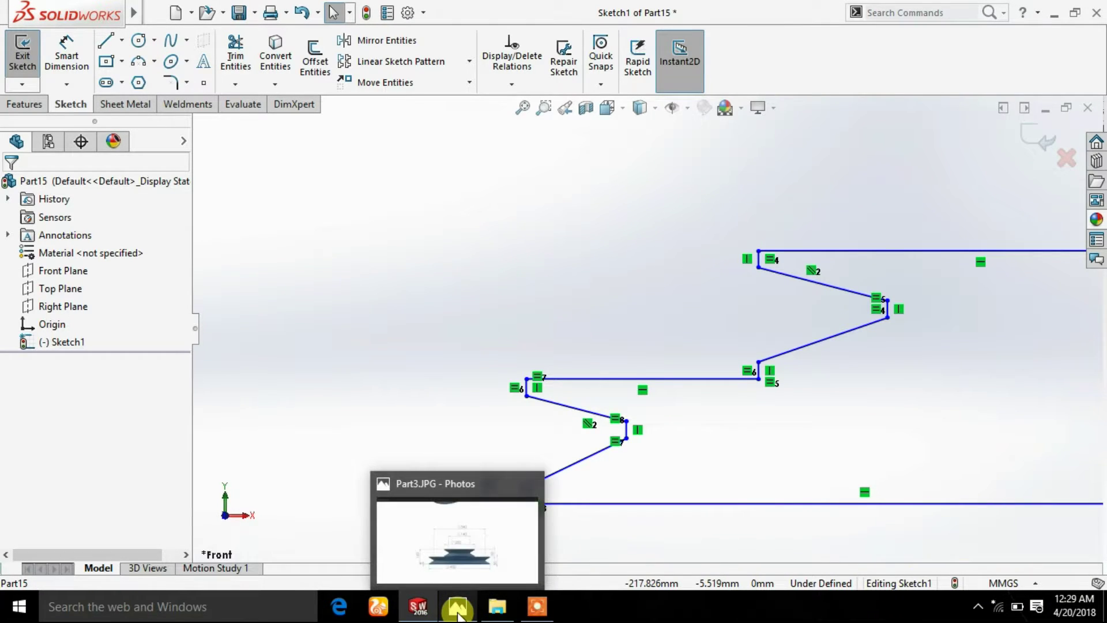
left_click(457, 615)
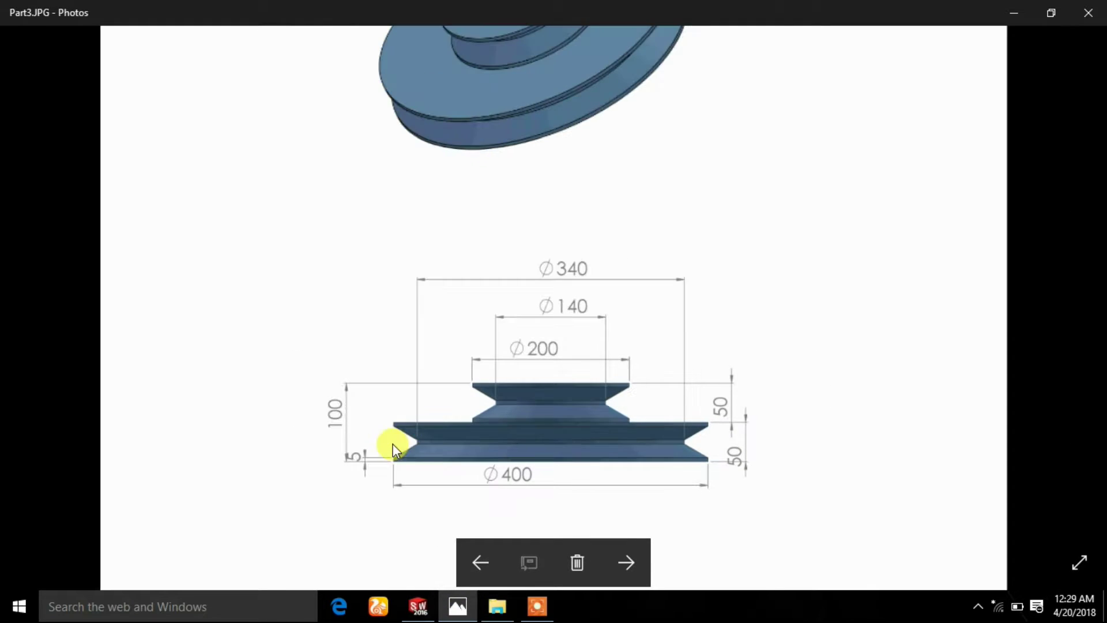
scroll(449, 454, "up", 1)
scroll(449, 455, "up", 1)
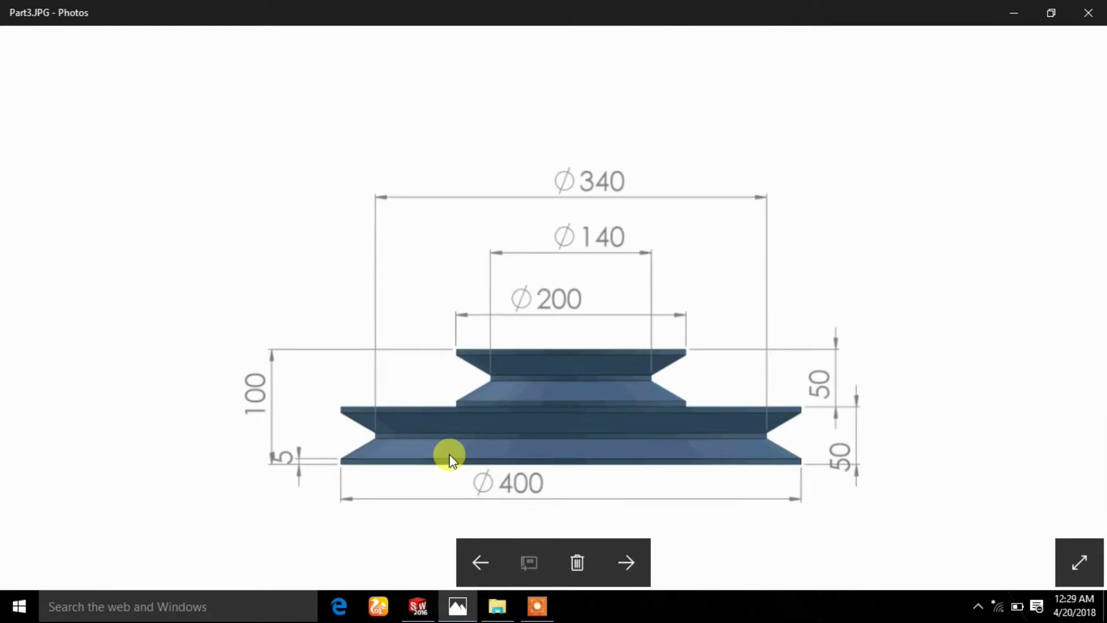
scroll(449, 455, "up", 1)
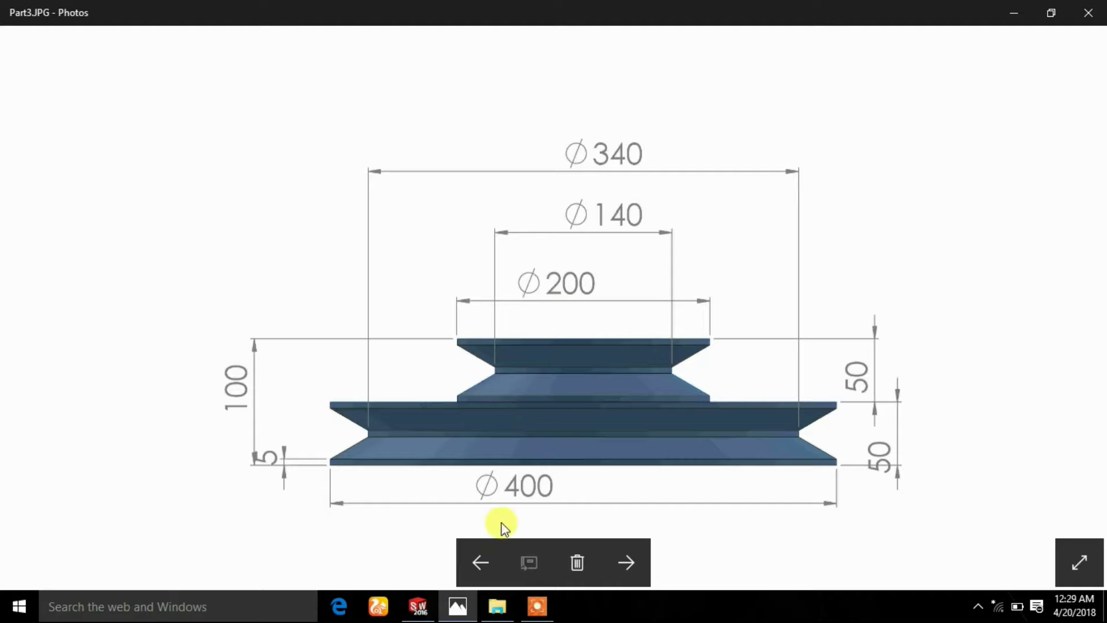
left_click(419, 606)
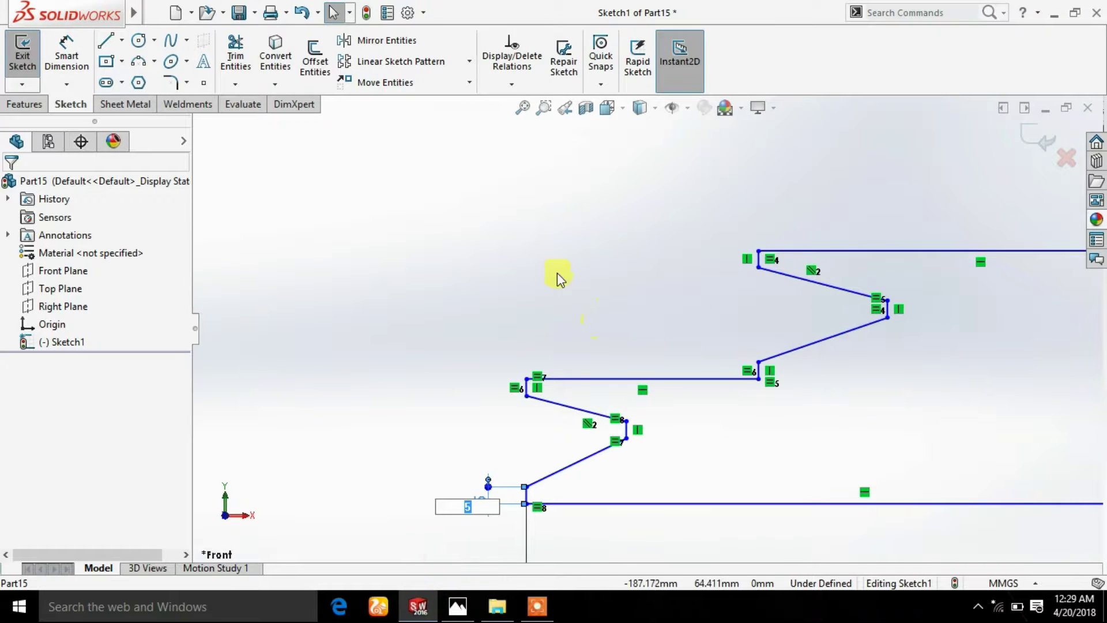
- Dimension the short vertical line between the grooves 170 mm from the centerline
scroll(680, 334, "up", 1)
scroll(725, 359, "up", 2)
scroll(839, 359, "up", 2)
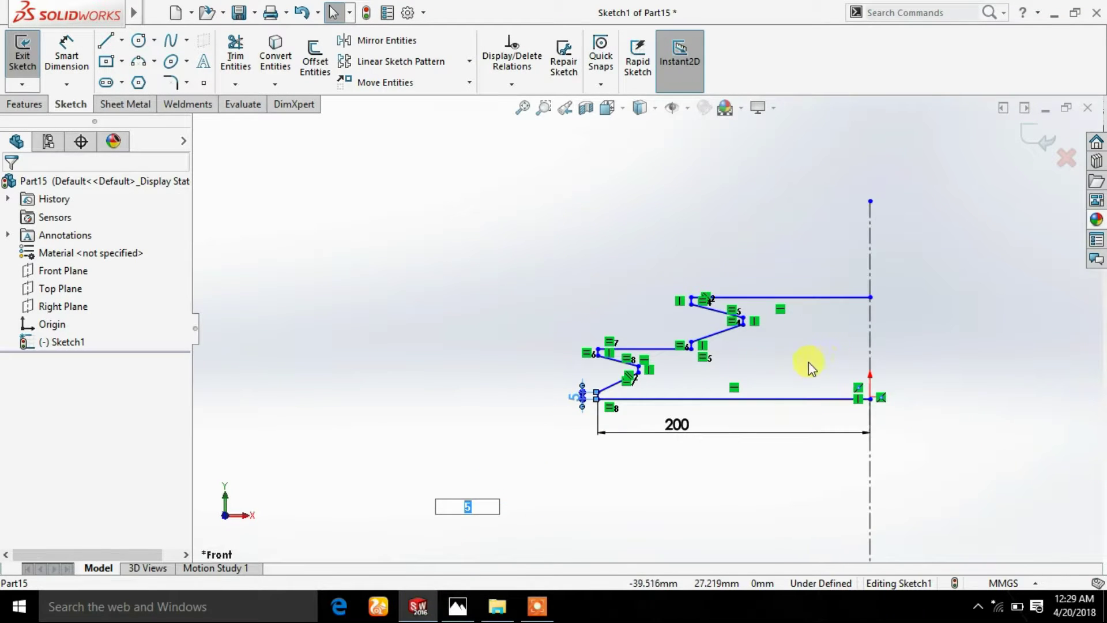
scroll(809, 362, "down", 2)
left_click(66, 55)
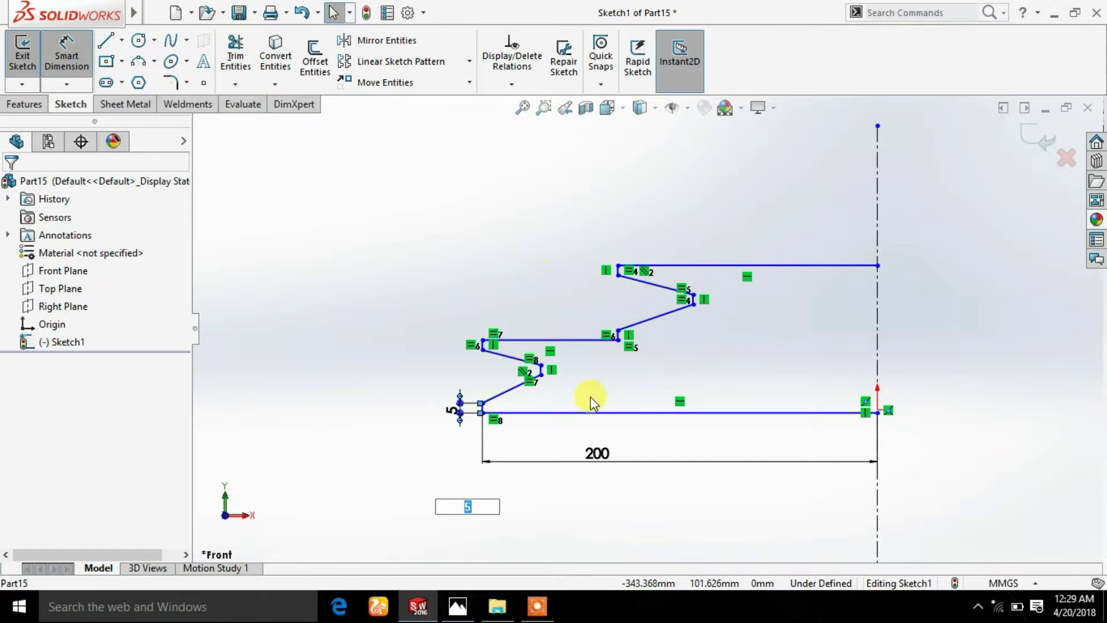
scroll(577, 389, "down", 1)
scroll(553, 382, "down", 1)
scroll(557, 378, "down", 2)
scroll(562, 355, "down", 1)
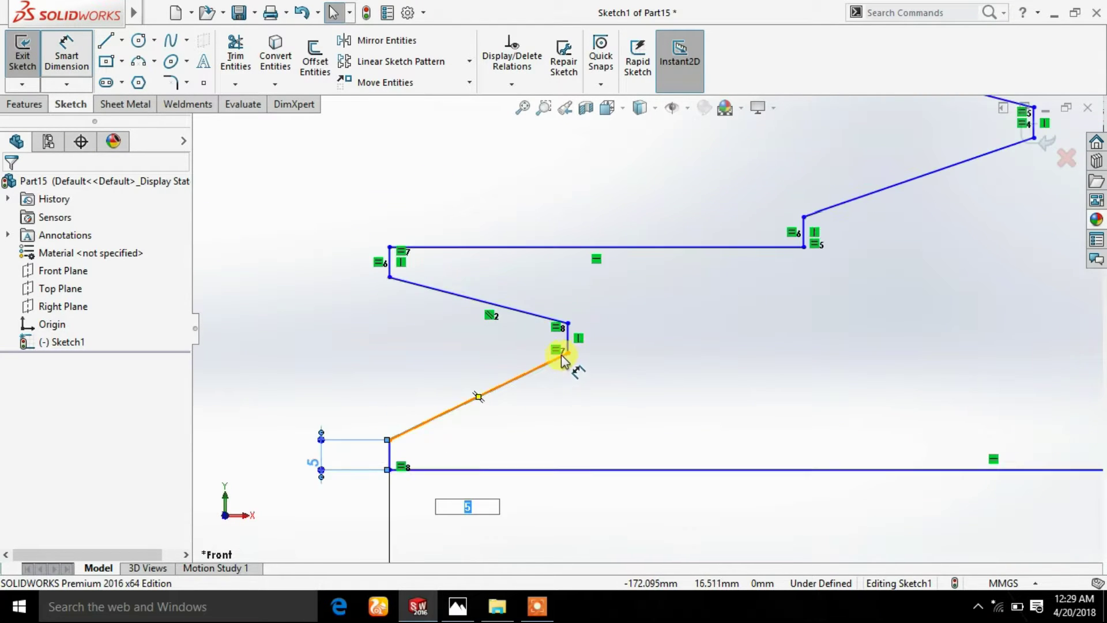
scroll(561, 354, "down", 2)
scroll(594, 337, "down", 2)
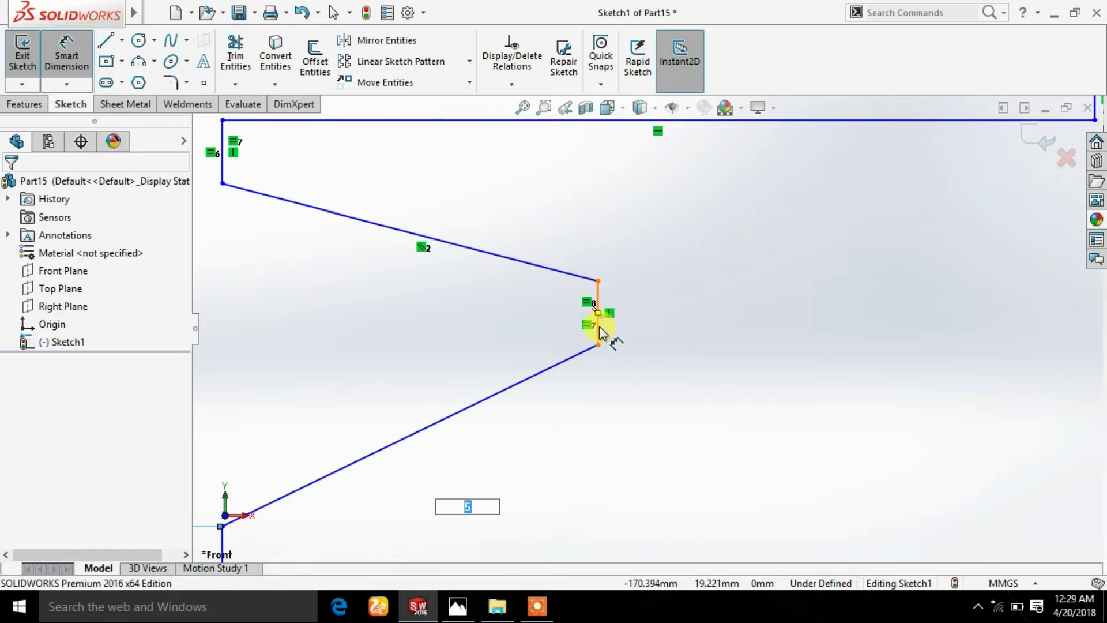
key("Return")
left_click(599, 334)
scroll(867, 285, "up", 2)
scroll(900, 305, "up", 1)
scroll(934, 323, "up", 2)
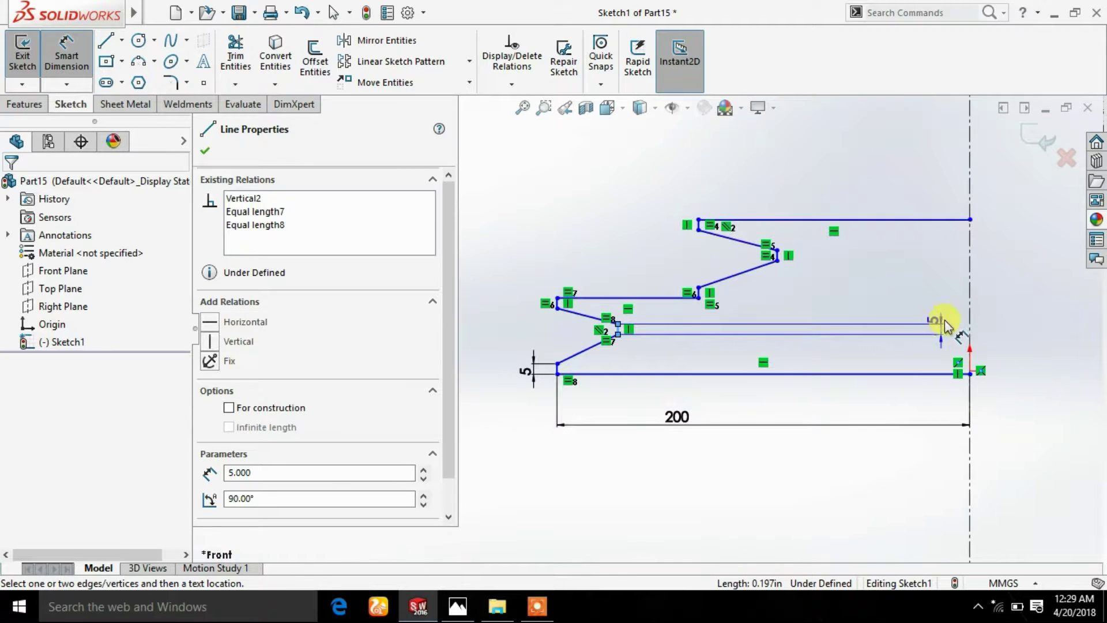
left_click(970, 314)
left_click(872, 168)
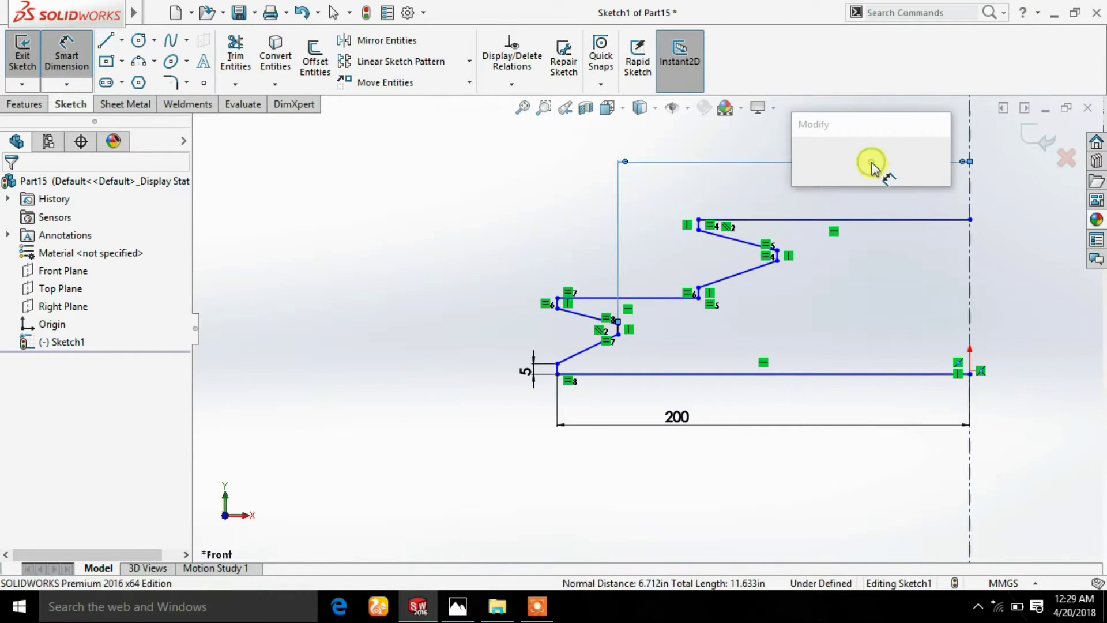
type("110")
key("Escape")
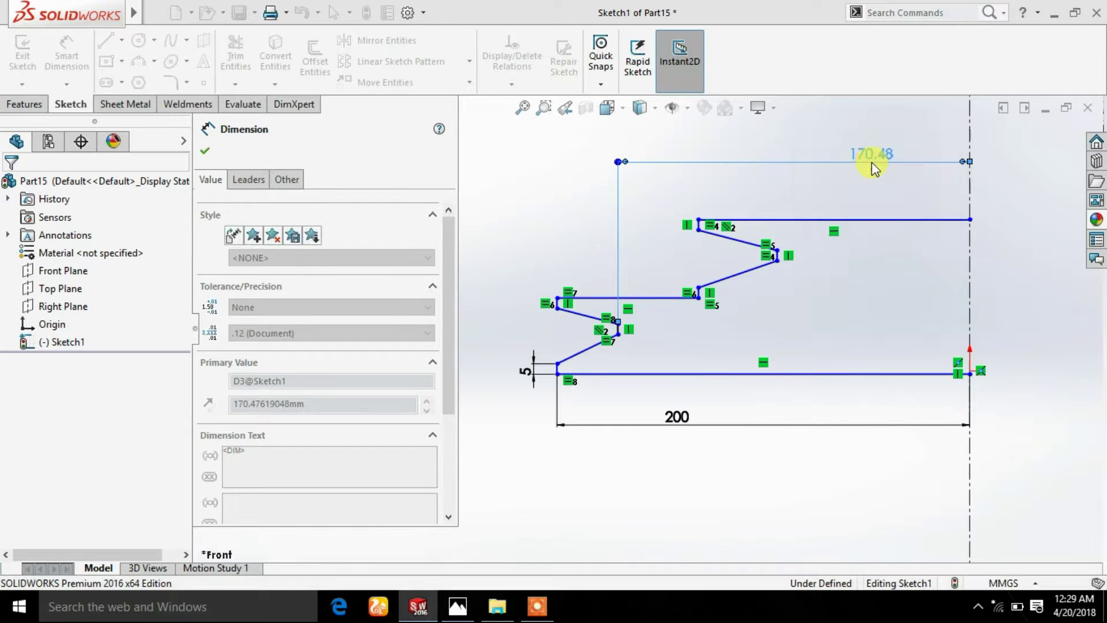
left_click(209, 152)
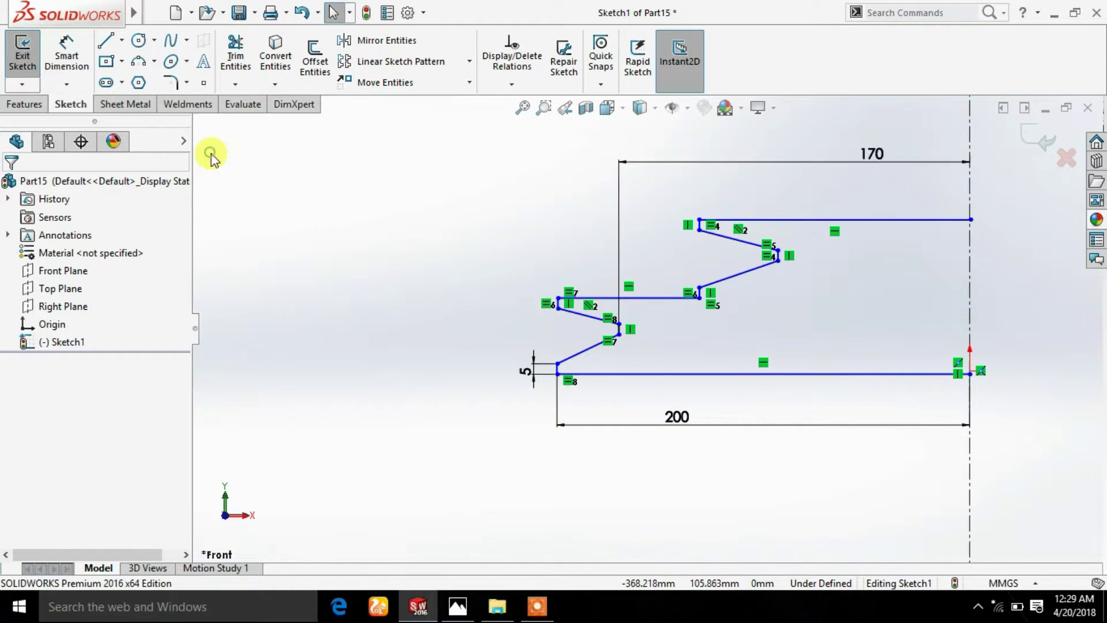
scroll(684, 398, "down", 1)
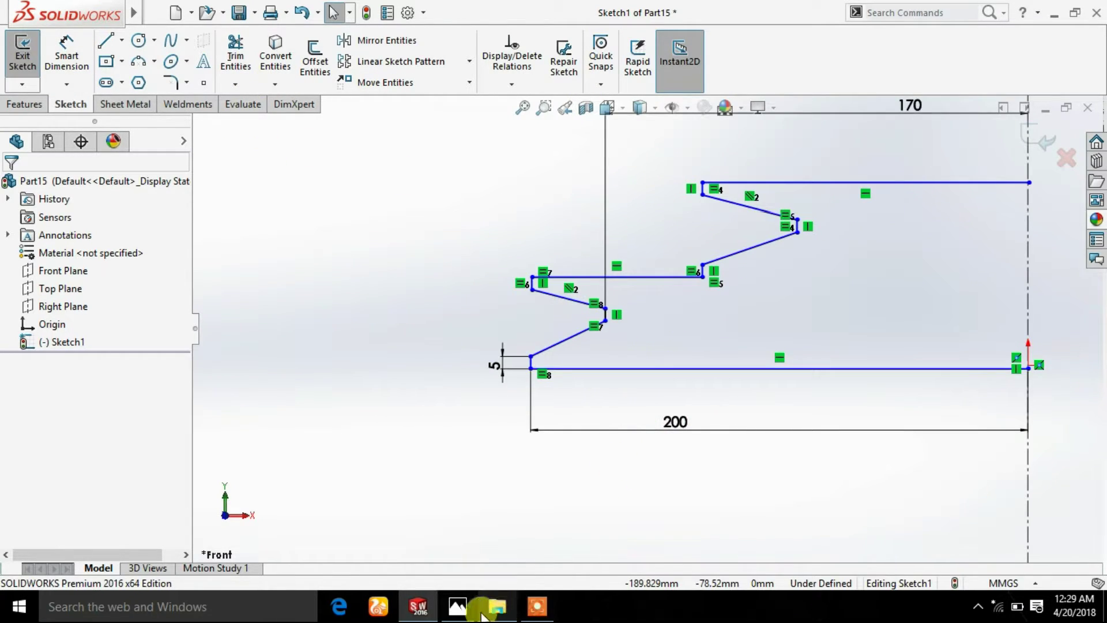
left_click(470, 606)
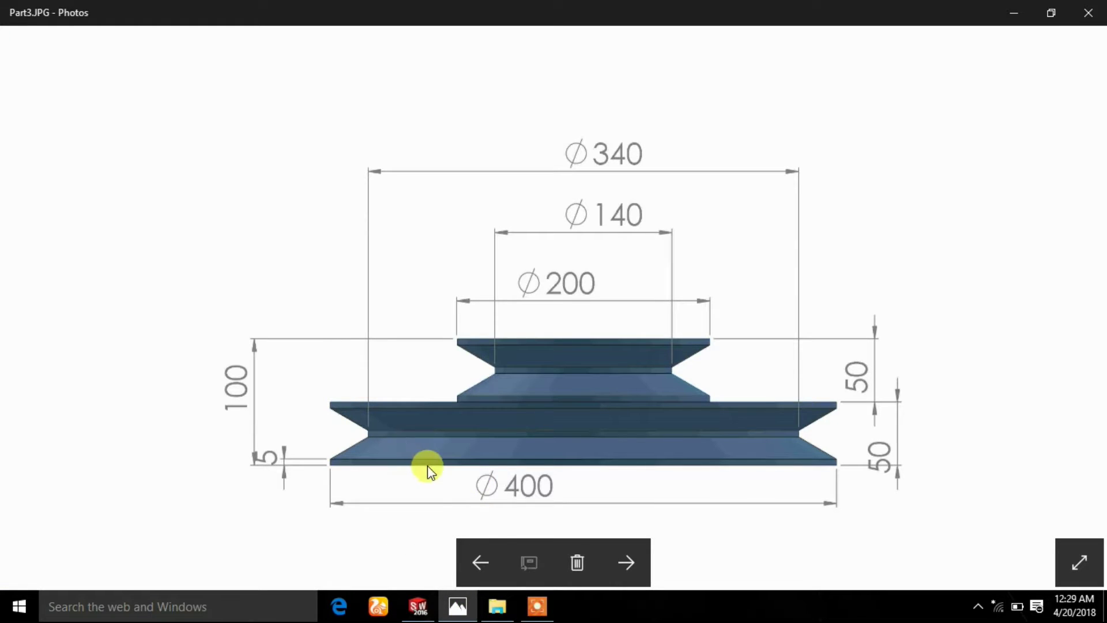
scroll(434, 451, "down", 1)
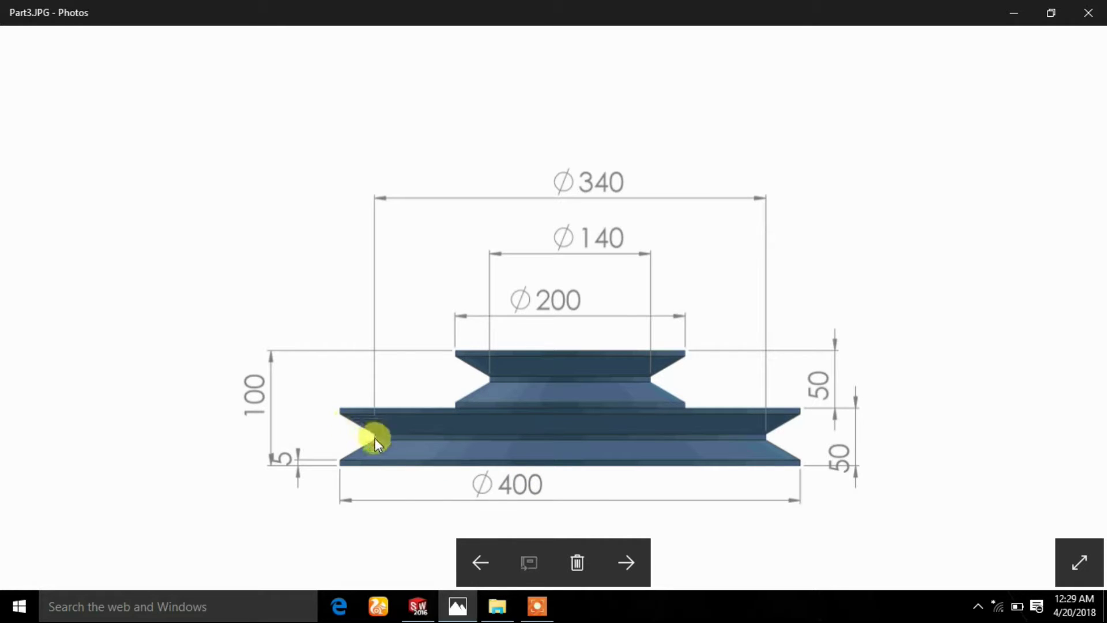
left_click(429, 608)
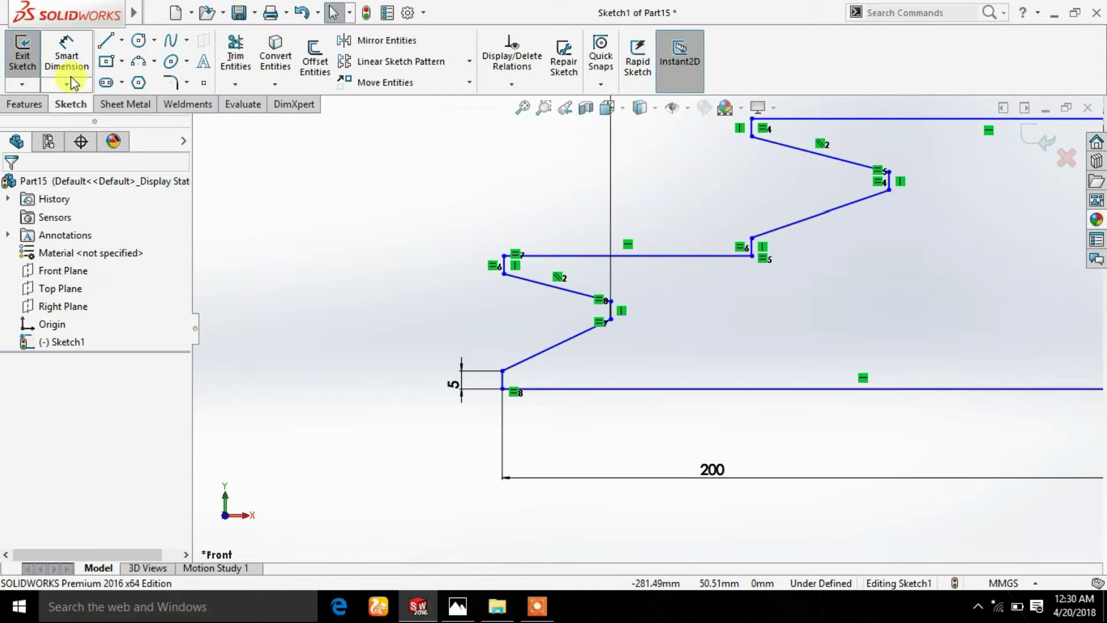
left_click(66, 57)
scroll(490, 286, "down", 3)
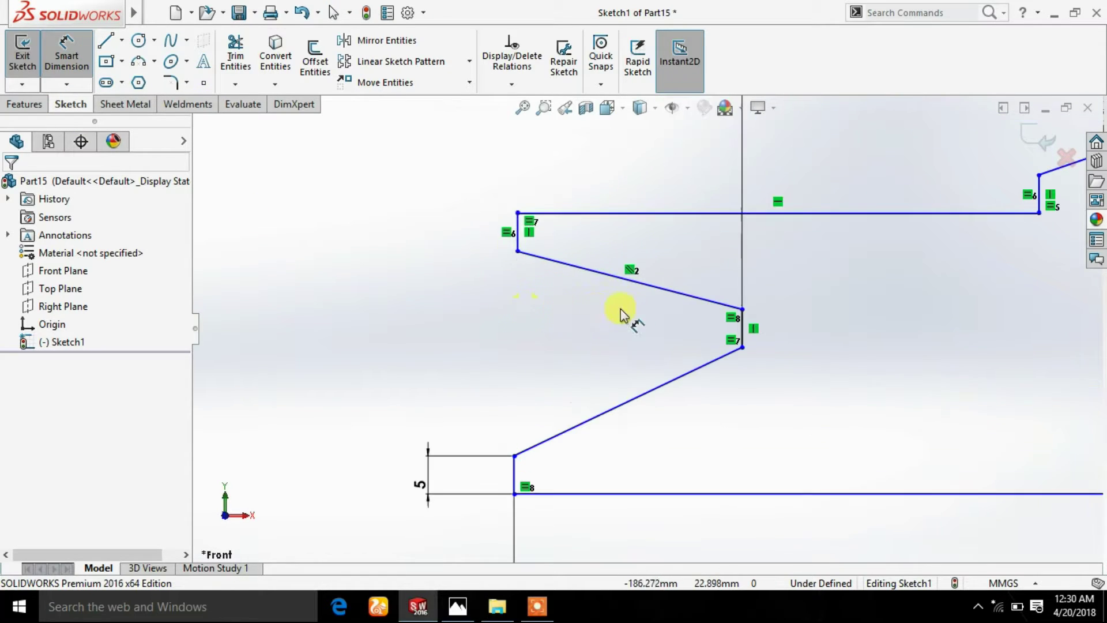
left_click(713, 310)
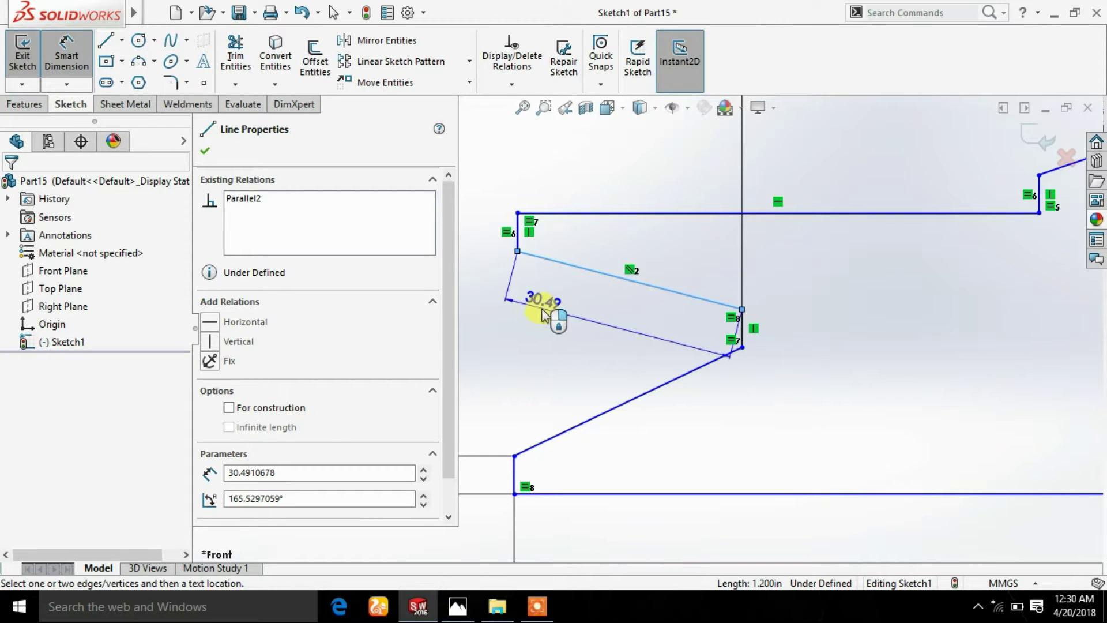
key("Escape")
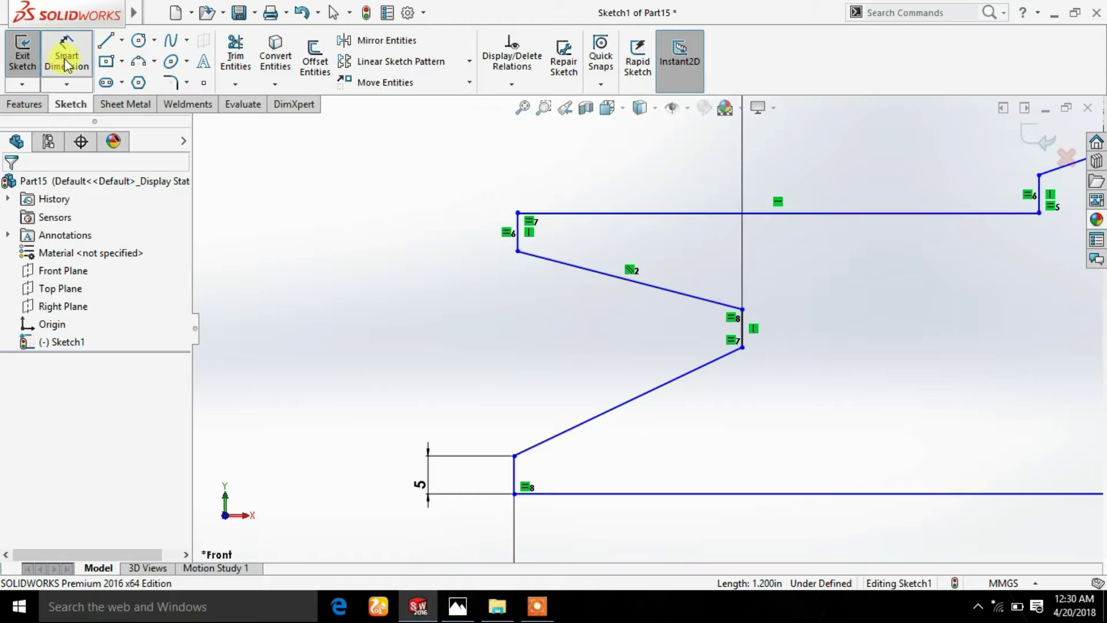
left_click(84, 63)
scroll(646, 323, "up", 3)
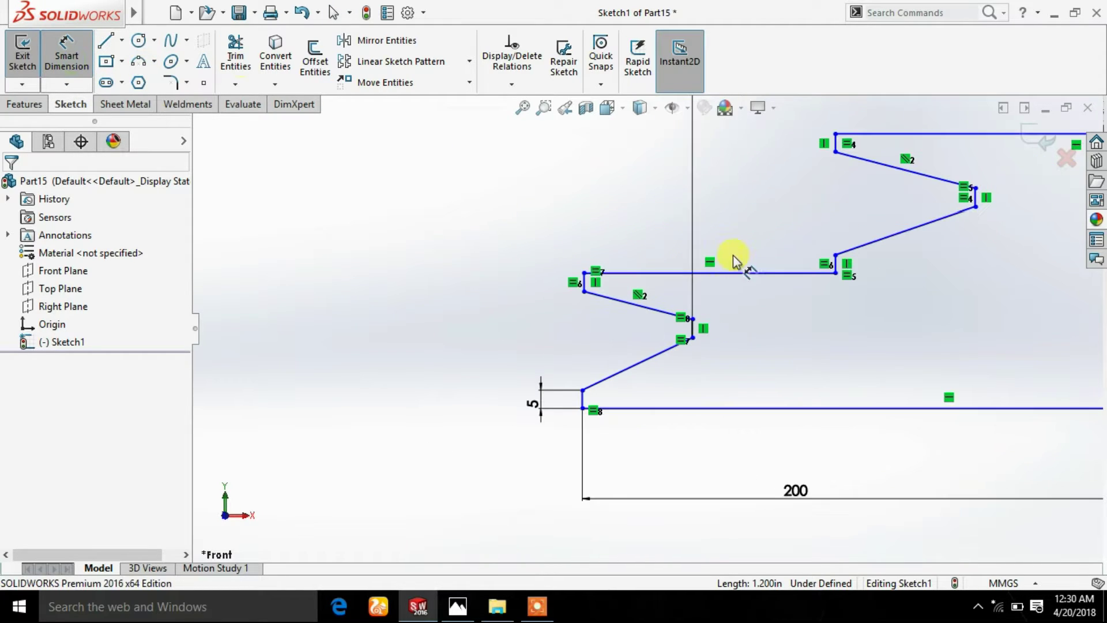
left_click(457, 605)
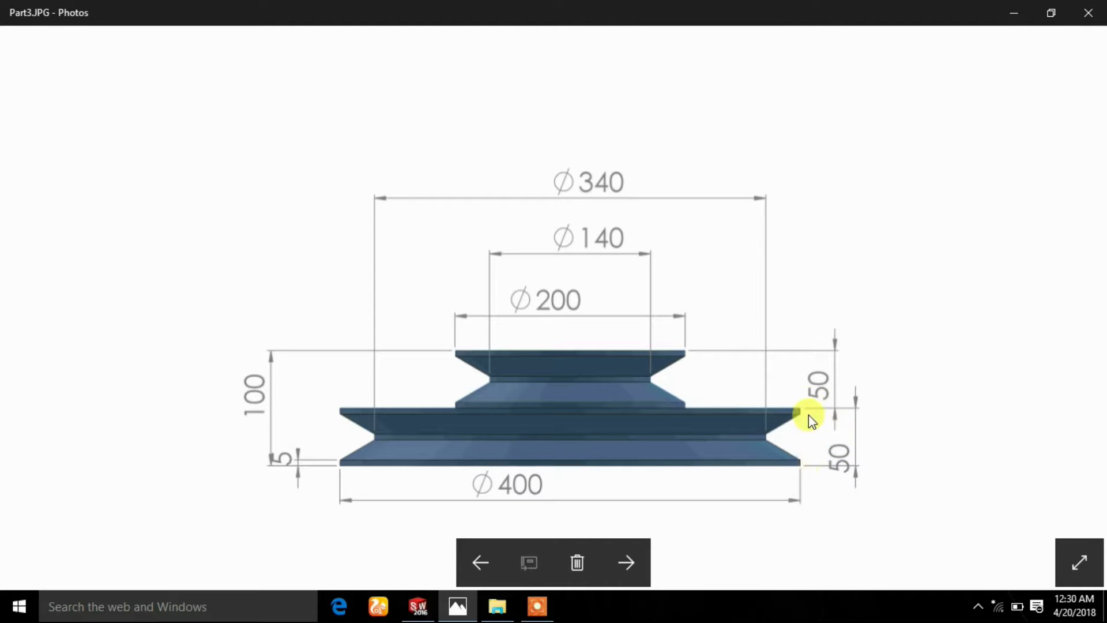
left_click(418, 606)
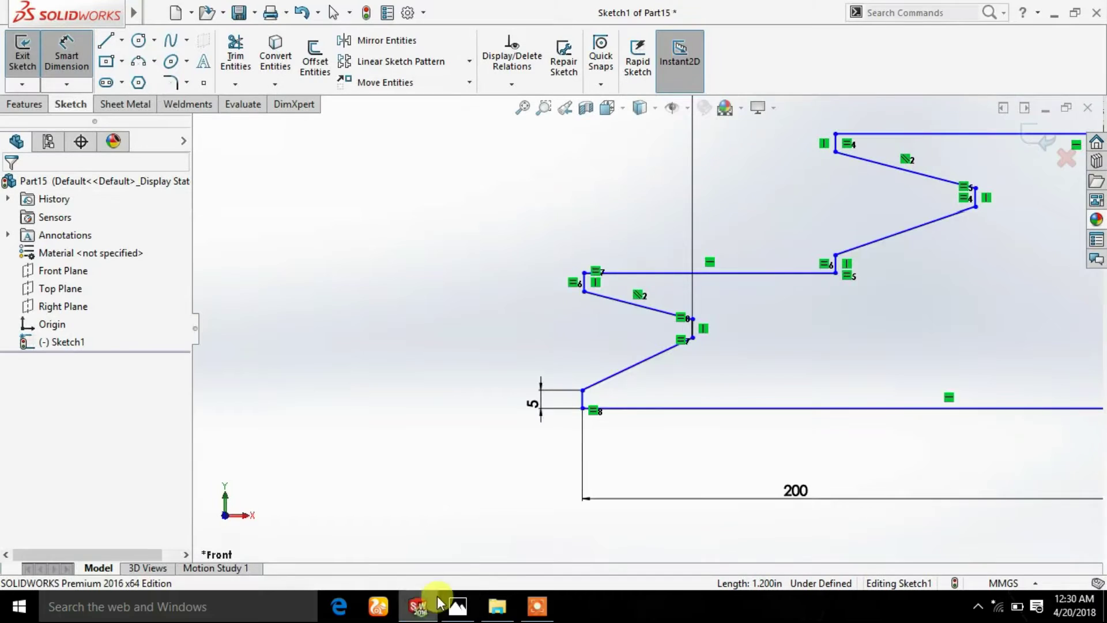
- Dimension the upper horizontal line 50 mm above the bottom base line
scroll(629, 337, "up", 2)
left_click(711, 158)
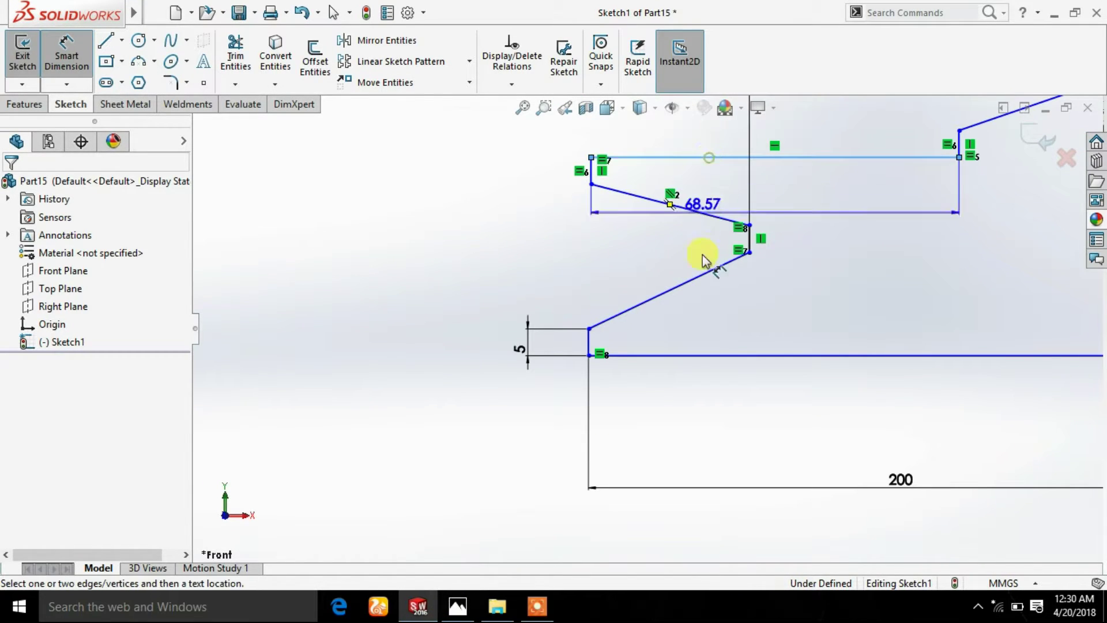
left_click(701, 355)
scroll(634, 337, "up", 2)
left_click(537, 303)
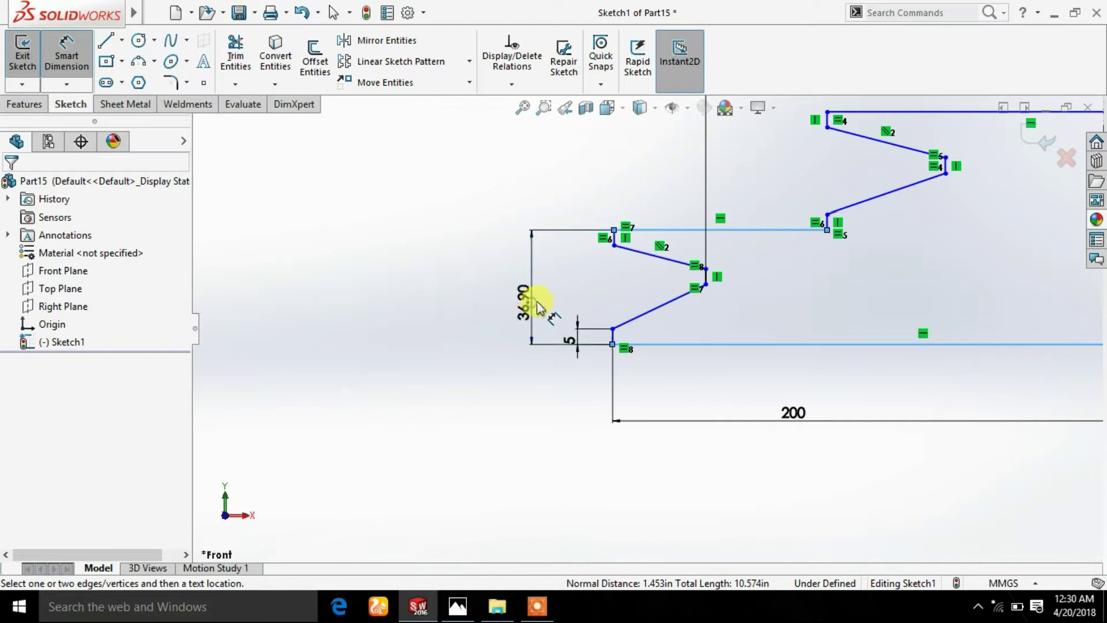
type("50")
key("Return")
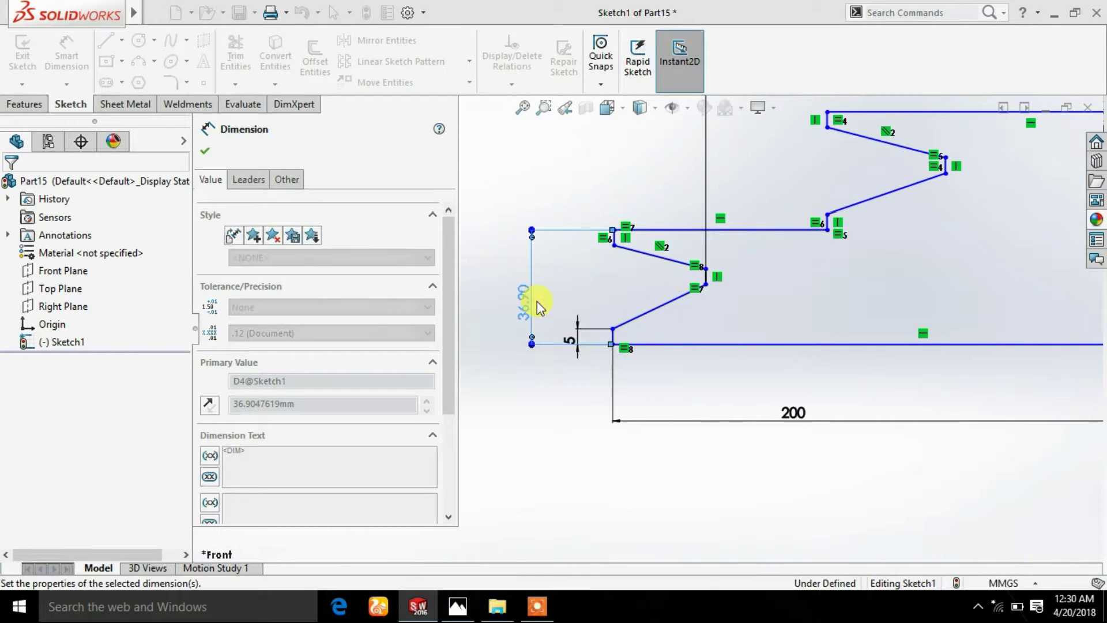
left_click(205, 151)
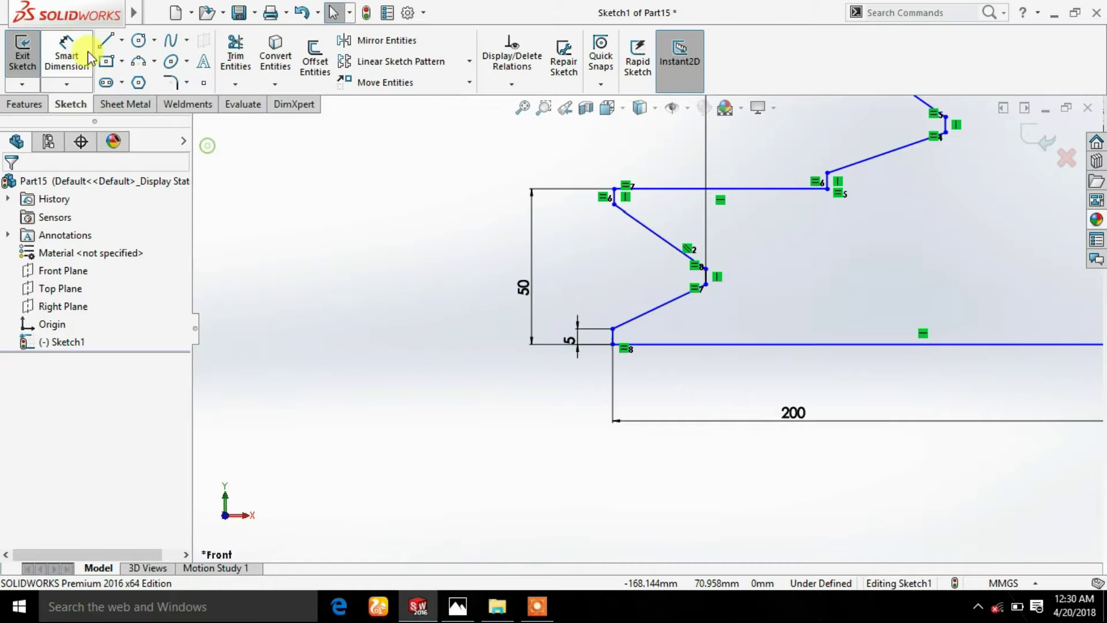
- Check the short vertical line's constraints, then dimension the horizontal step line to 25 mm
scroll(721, 271, "down", 3)
scroll(695, 254, "down", 2)
scroll(683, 247, "down", 2)
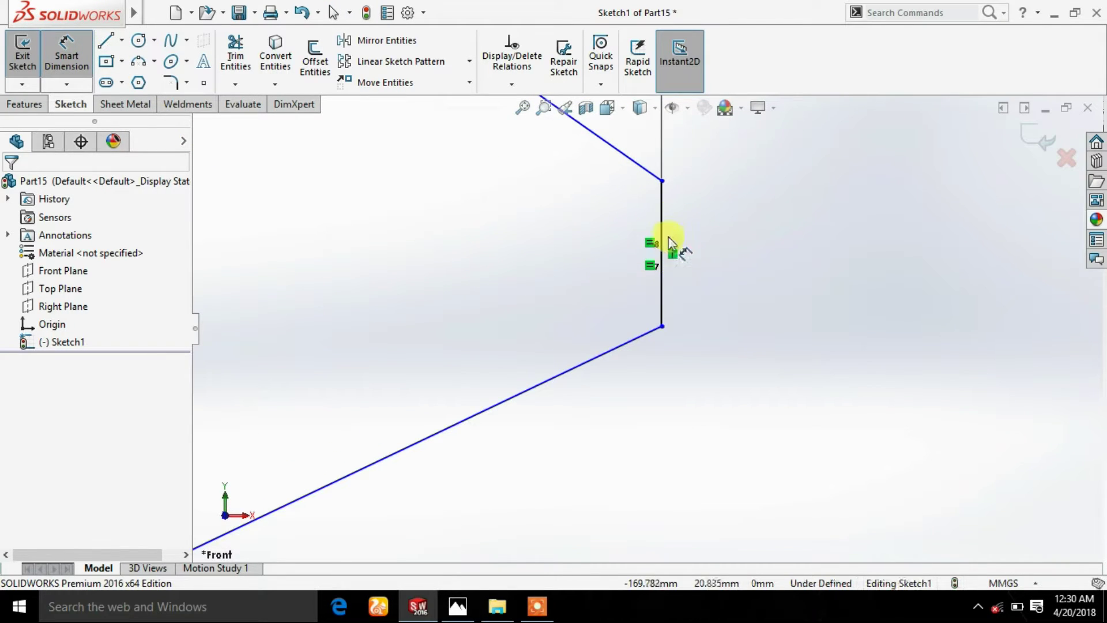
left_click(662, 258)
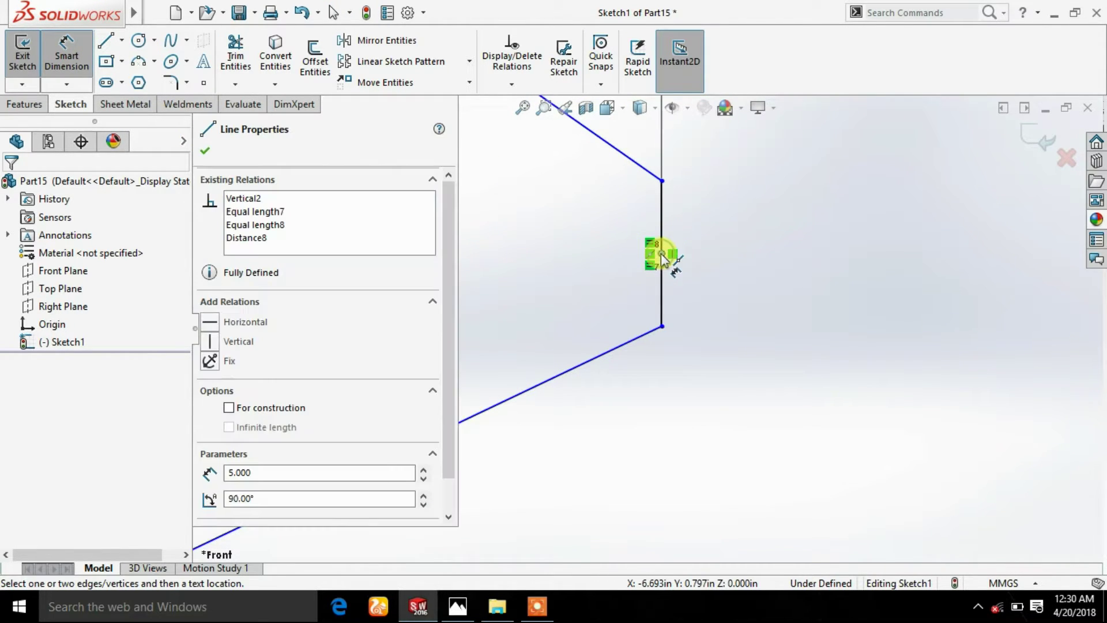
scroll(692, 242, "up", 2)
scroll(709, 225, "up", 2)
scroll(699, 225, "up", 1)
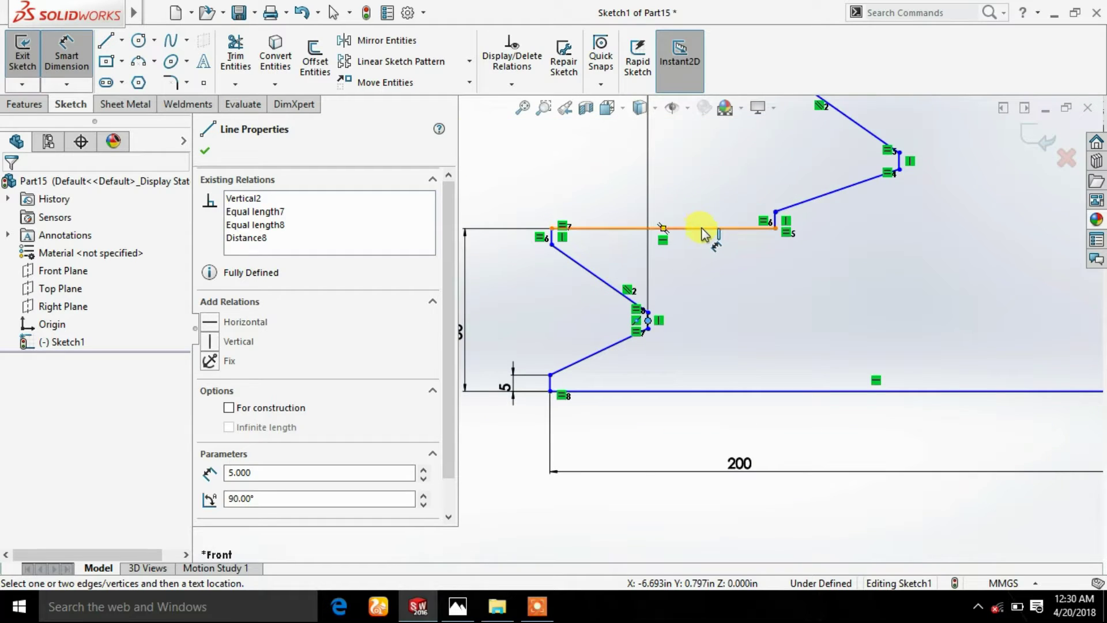
left_click(703, 233)
left_click(877, 309)
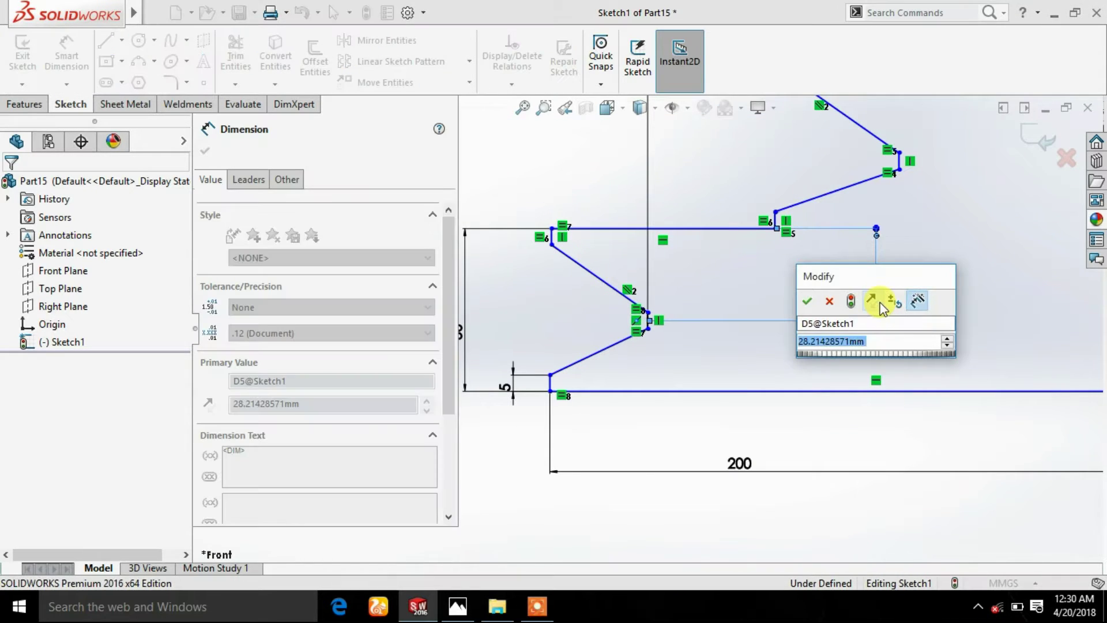
type("25")
key("Return")
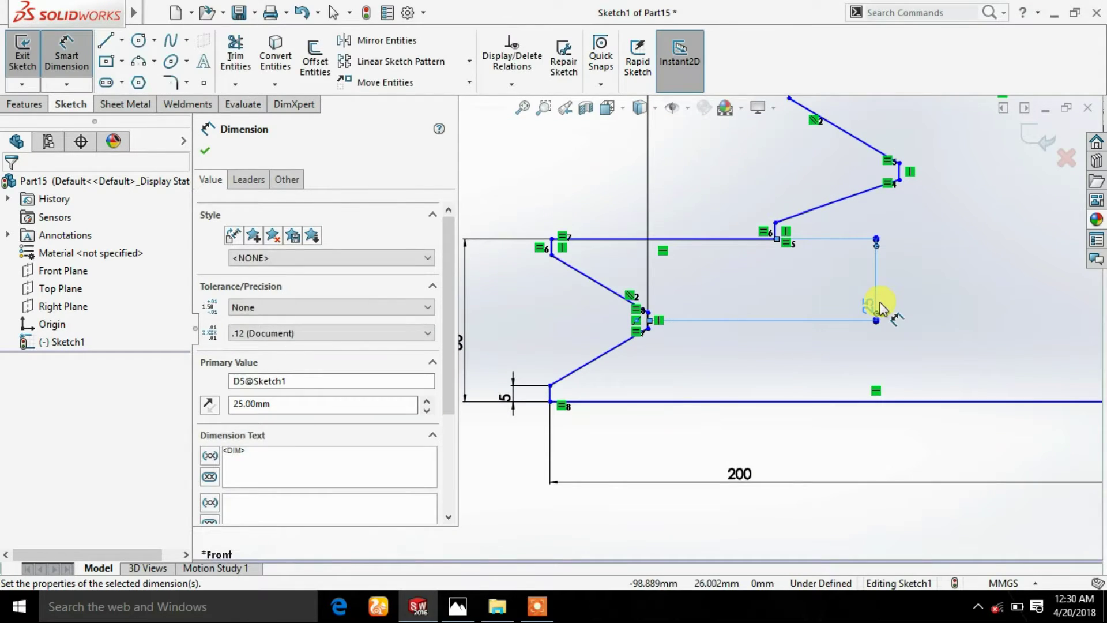
left_click(205, 151)
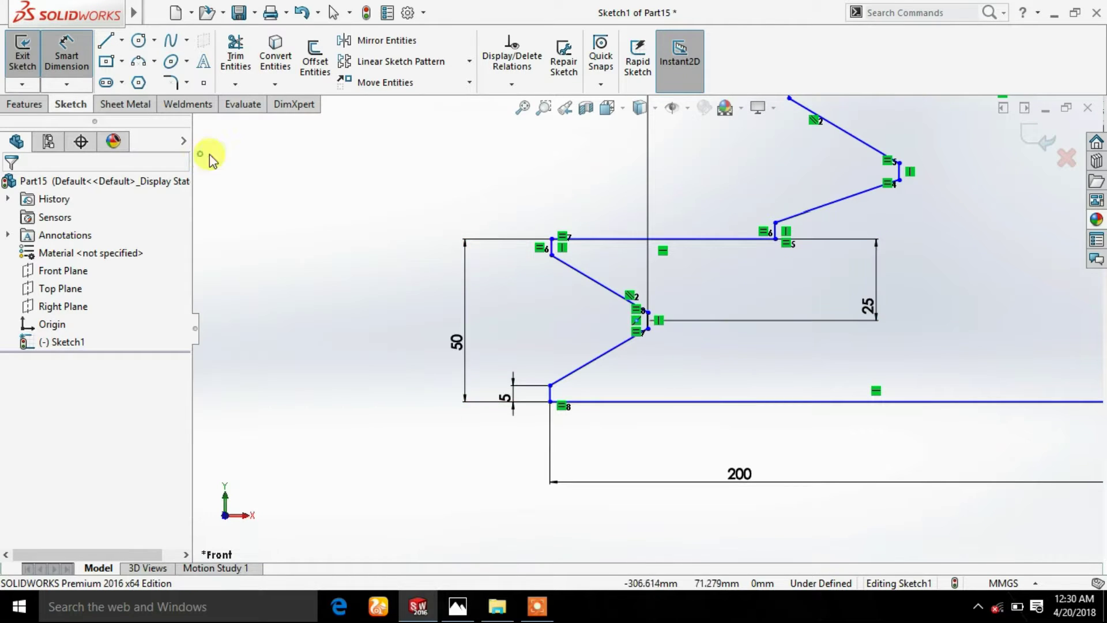
- Set the top line 50 mm above the middle step corner
scroll(766, 339, "up", 3)
scroll(776, 307, "up", 1)
scroll(769, 306, "down", 3)
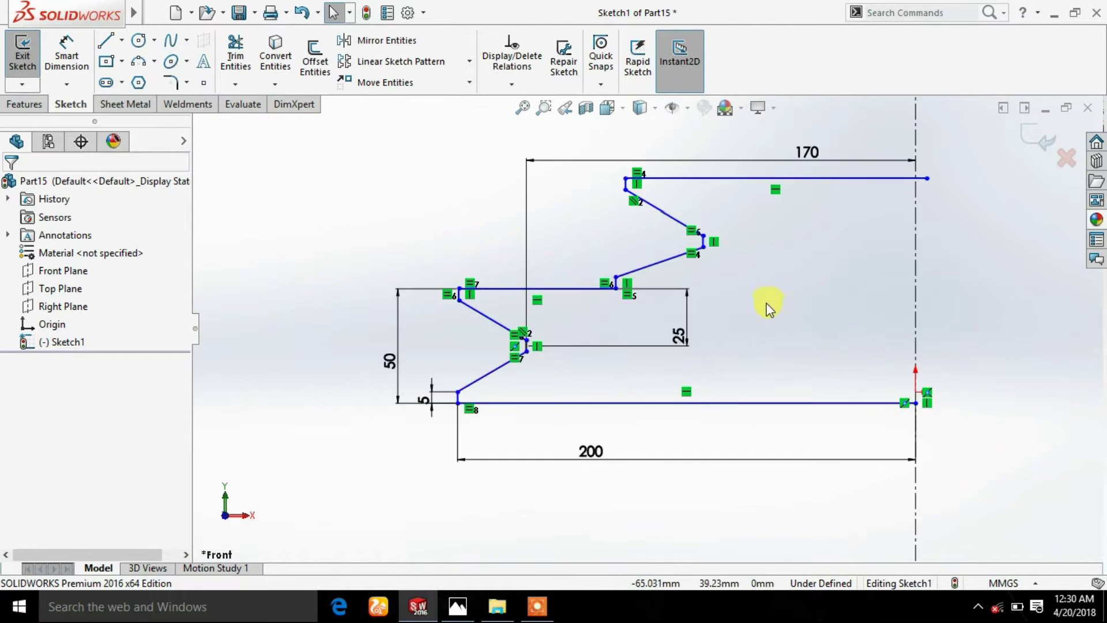
scroll(769, 306, "down", 2)
left_click(66, 55)
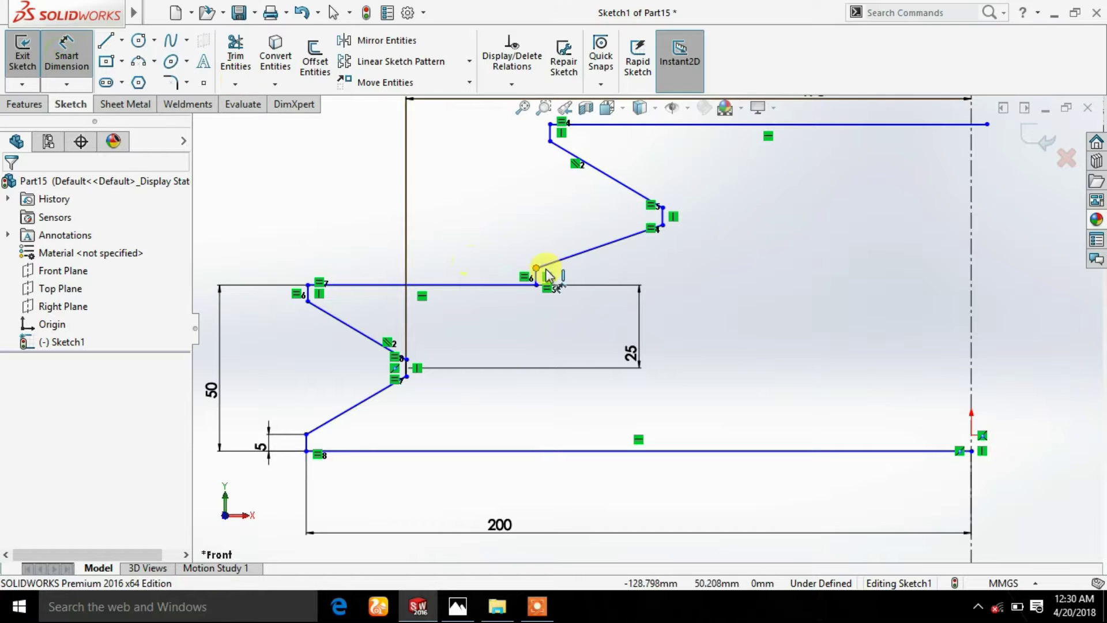
scroll(526, 289, "down", 3)
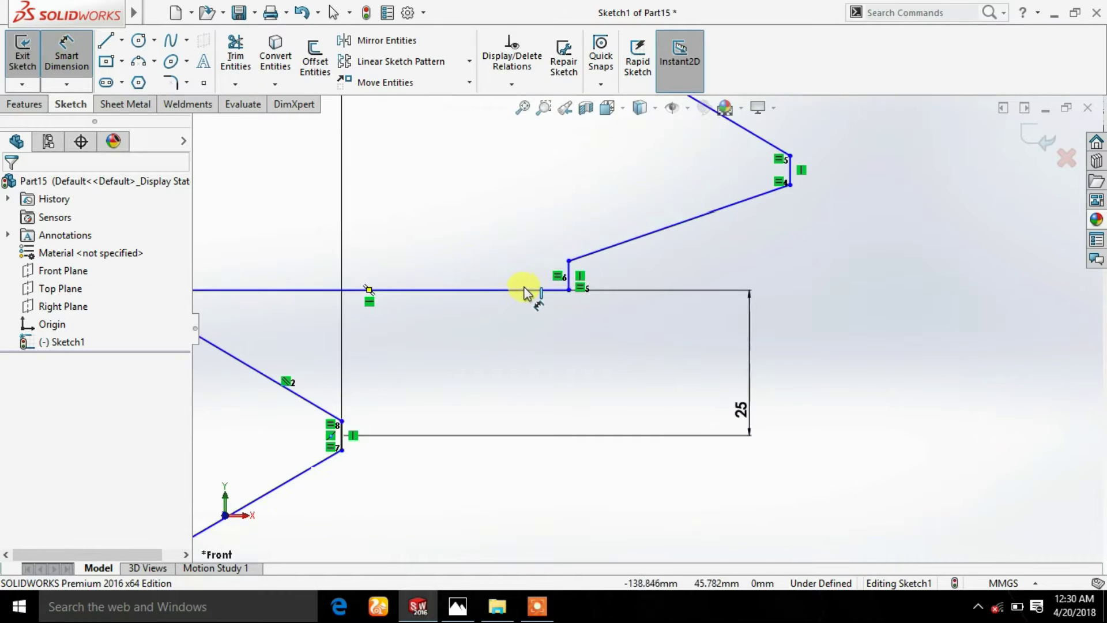
left_click(570, 290)
scroll(646, 329, "up", 3)
left_click(692, 145)
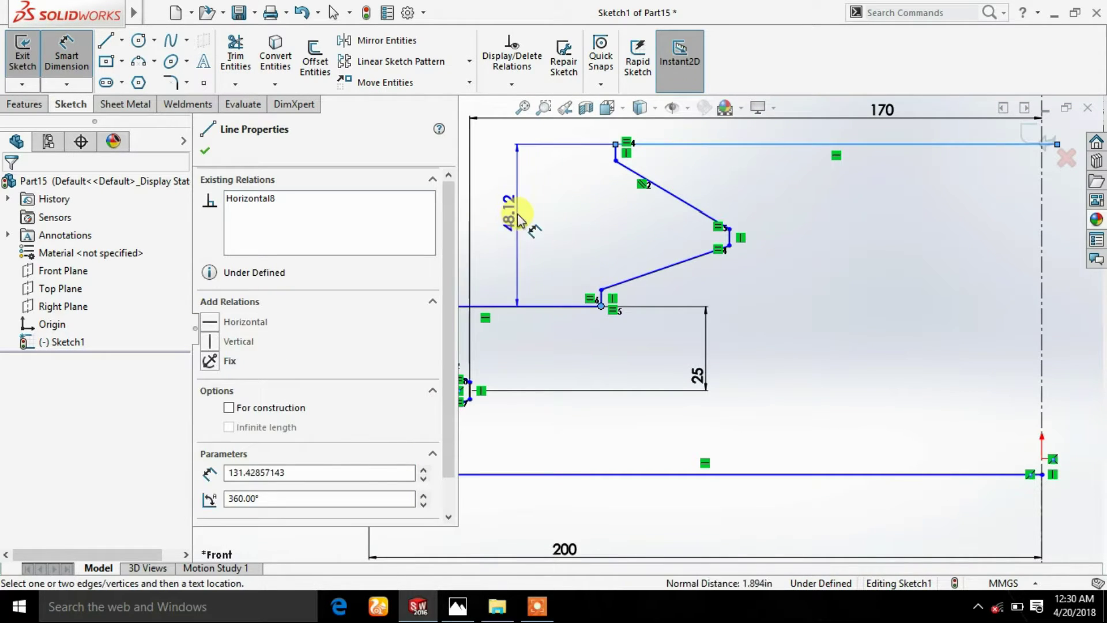
left_click(519, 214)
type("50")
key("Return")
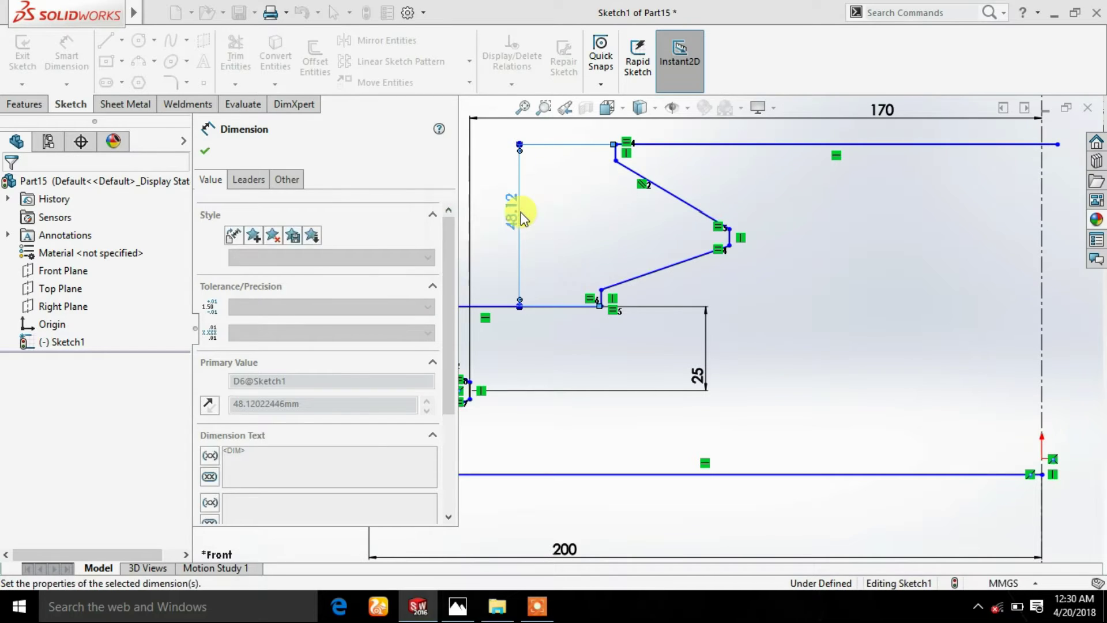
left_click(204, 153)
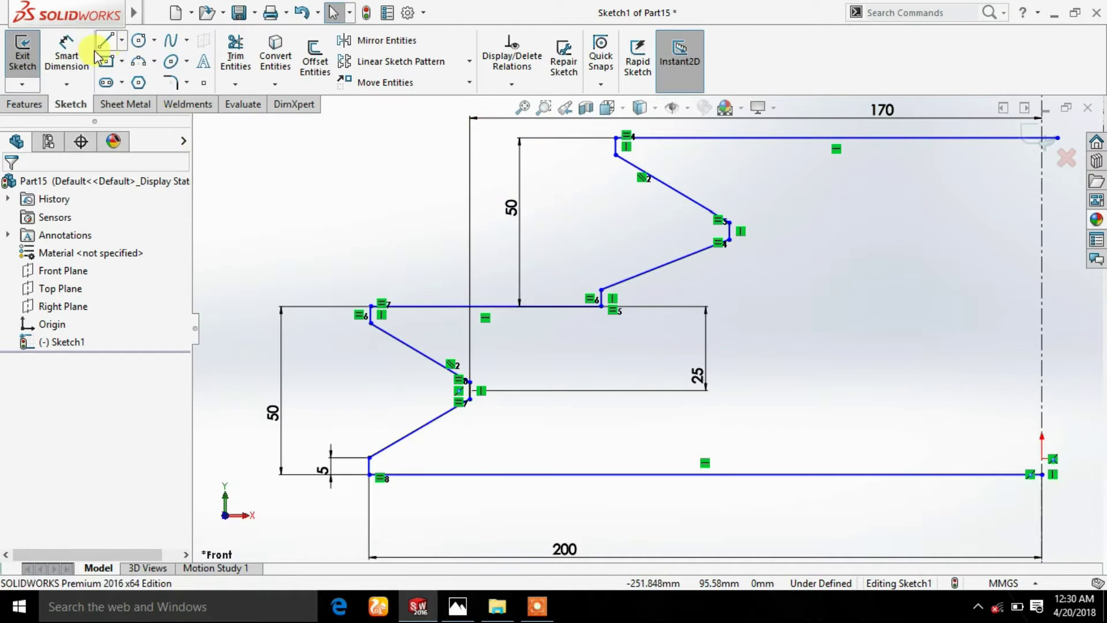
- Place the upper groove's inner vertex 25 mm below the top line
left_click(67, 55)
scroll(727, 243, "up", 3)
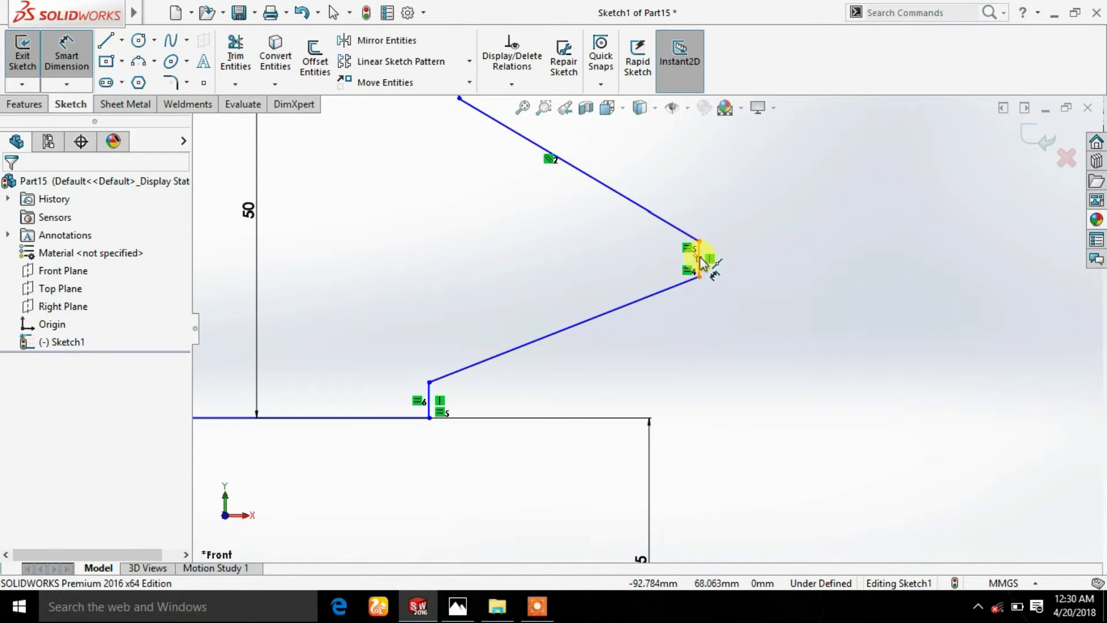
left_click(701, 260)
scroll(712, 250, "down", 3)
left_click(715, 202)
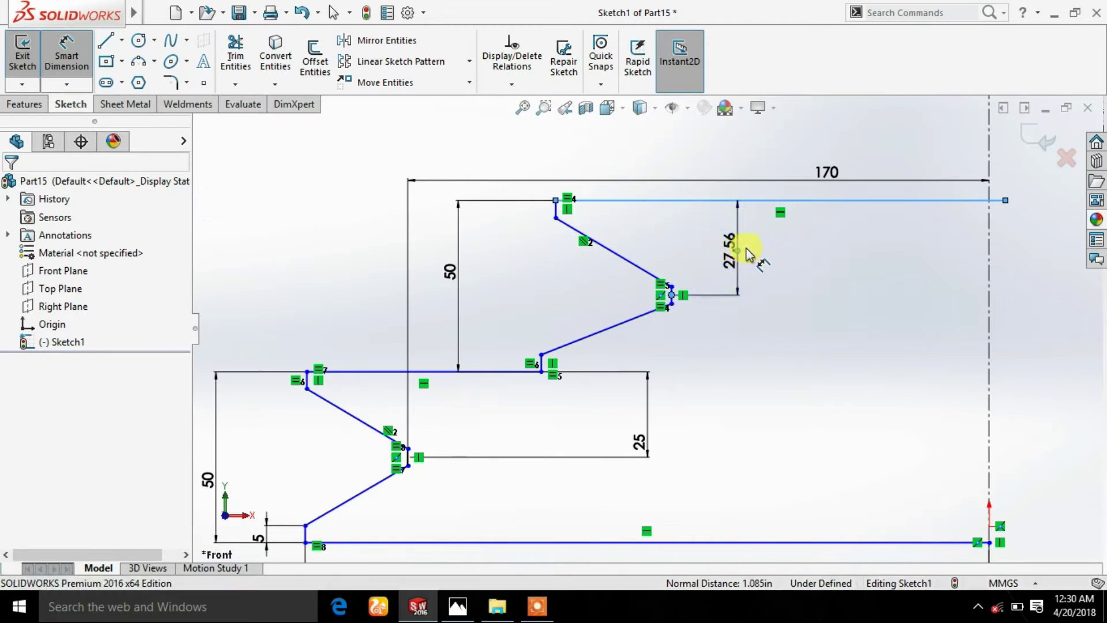
left_click(747, 254)
type("25")
key("Return")
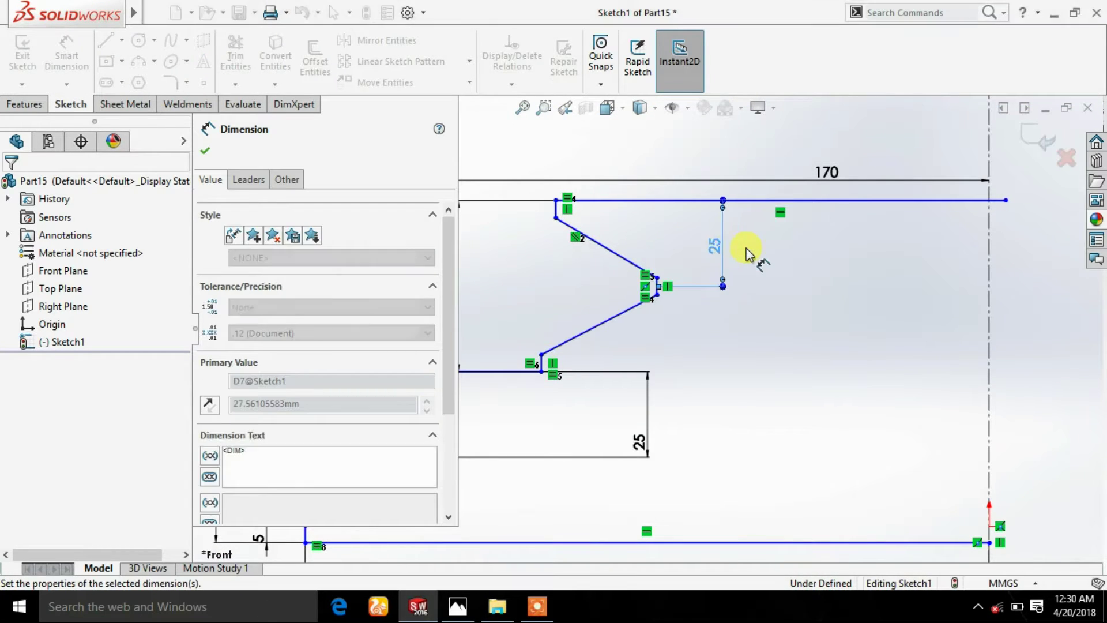
left_click(205, 151)
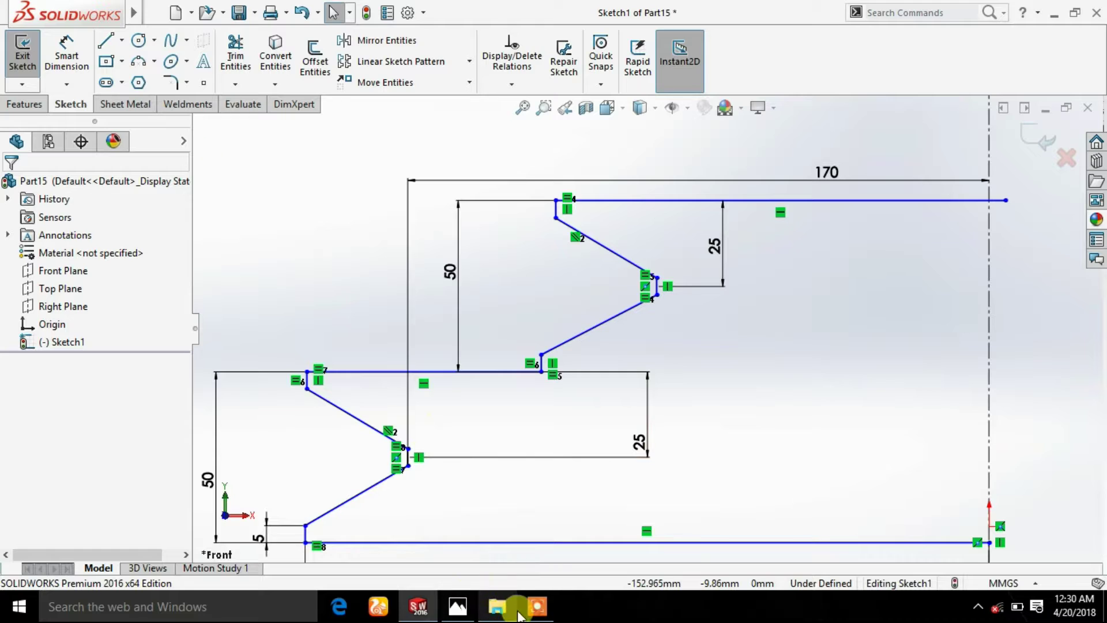
- Pause the screen recorder and bring up the reference pulley image
left_click(537, 609)
left_click(595, 583)
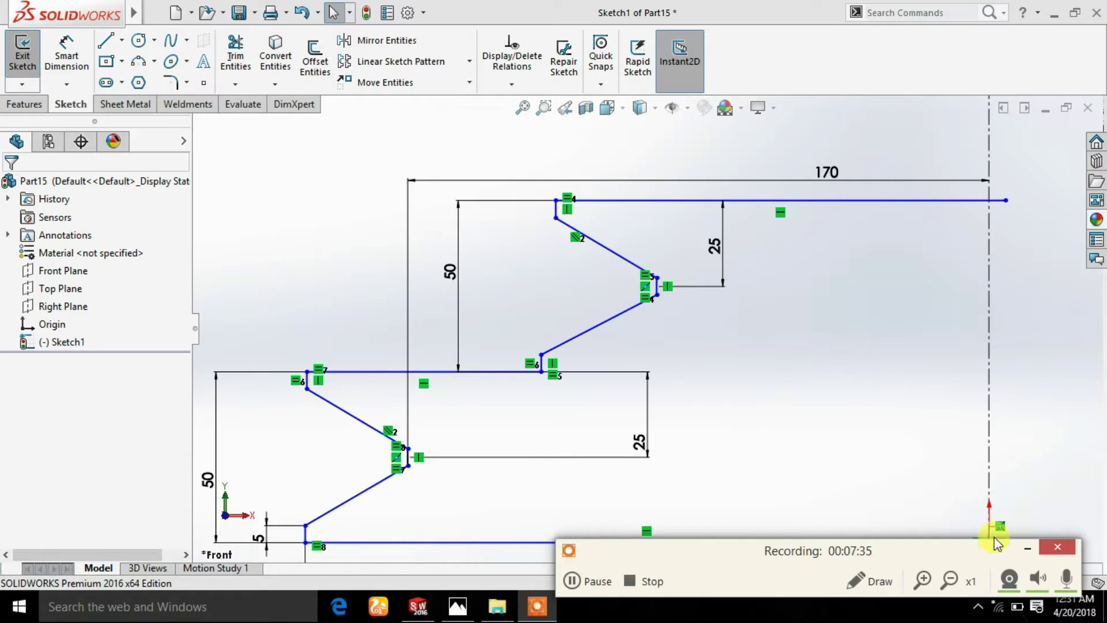
left_click(1032, 548)
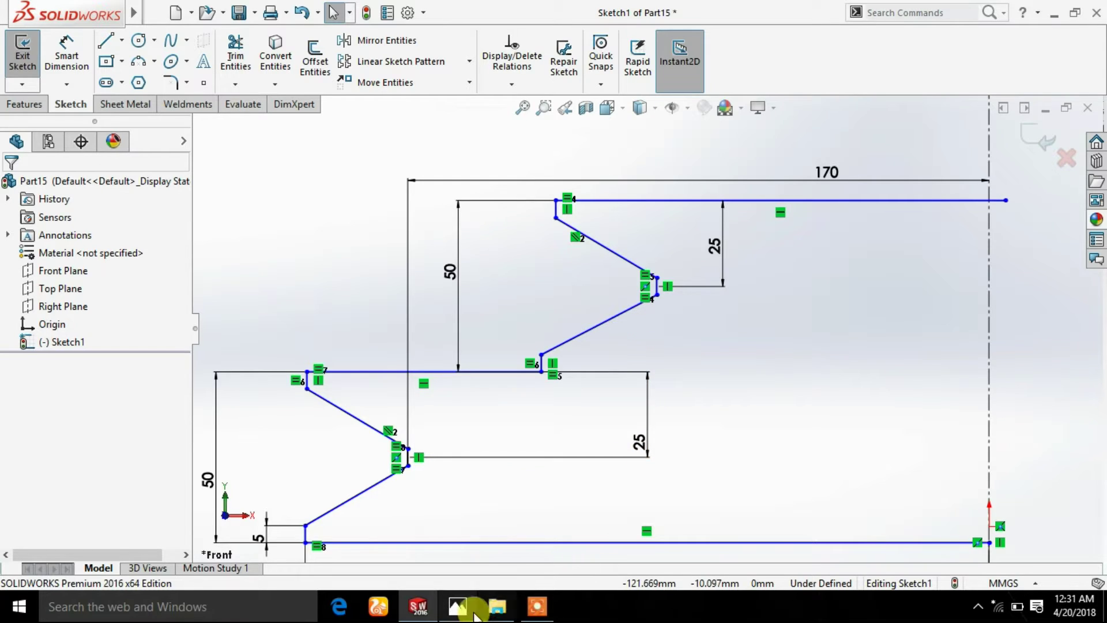
left_click(465, 613)
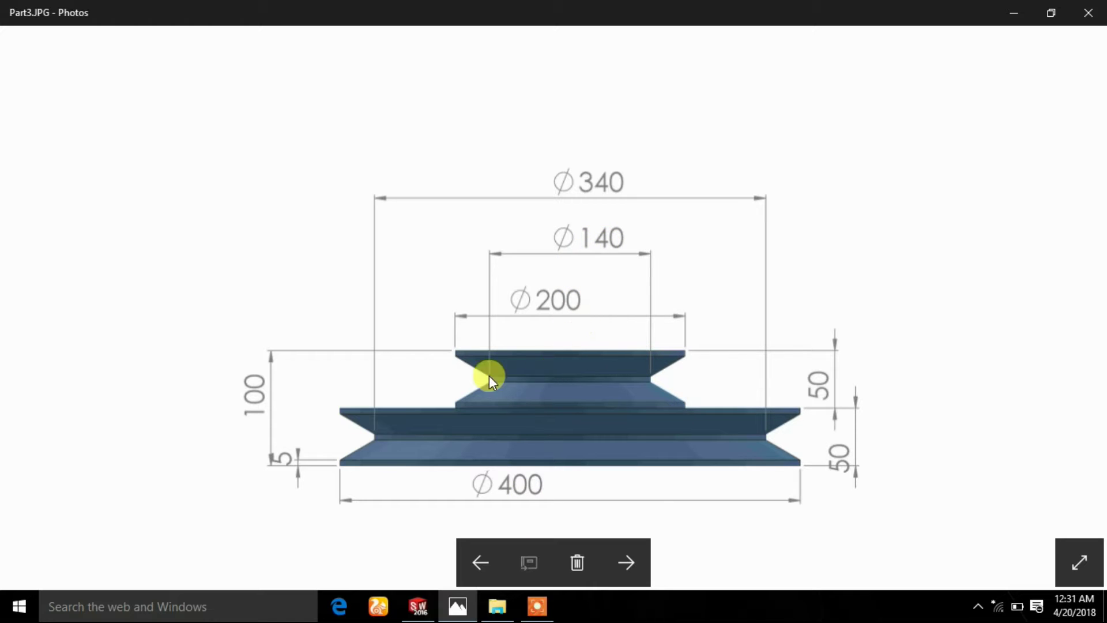
- Back in the sketch, delete the unwanted 131.43 length dimension on the top line
left_click(426, 609)
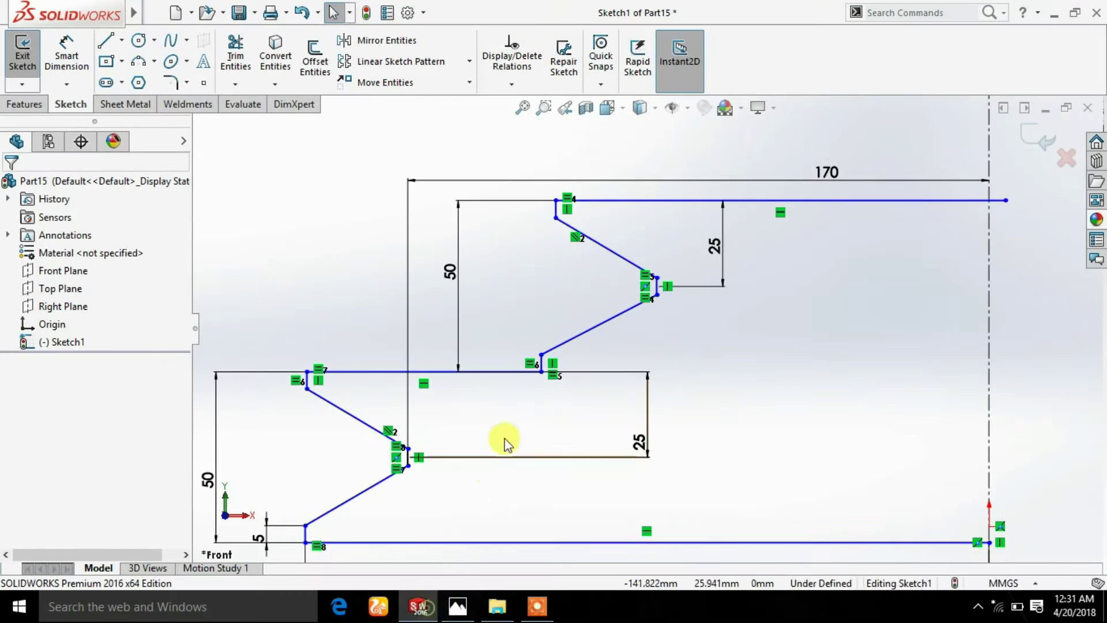
left_click(67, 57)
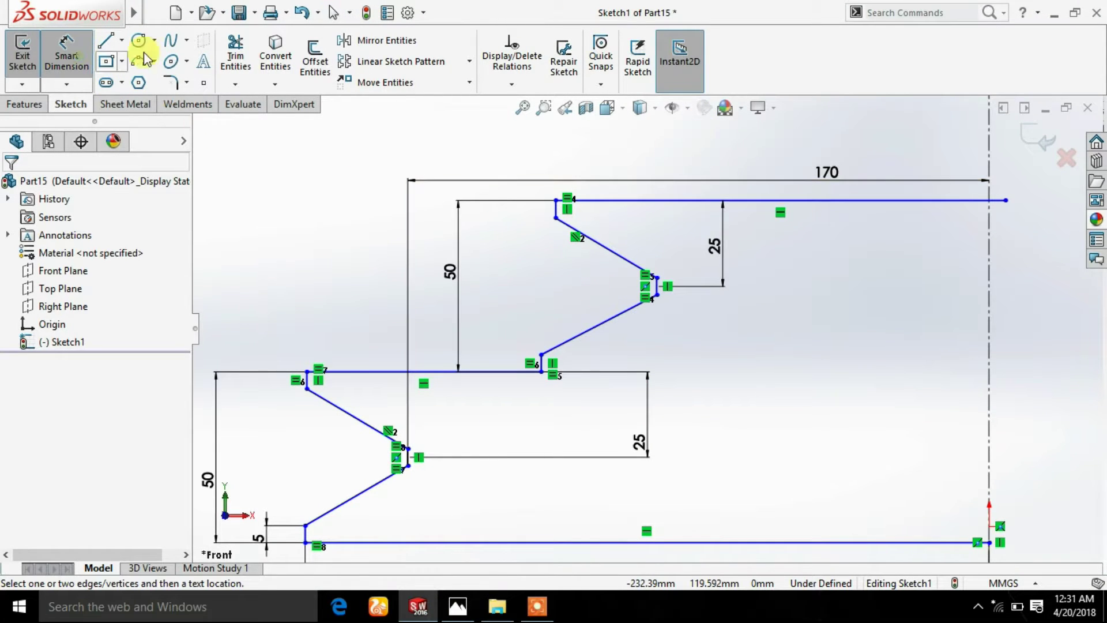
left_click(667, 201)
left_click(668, 161)
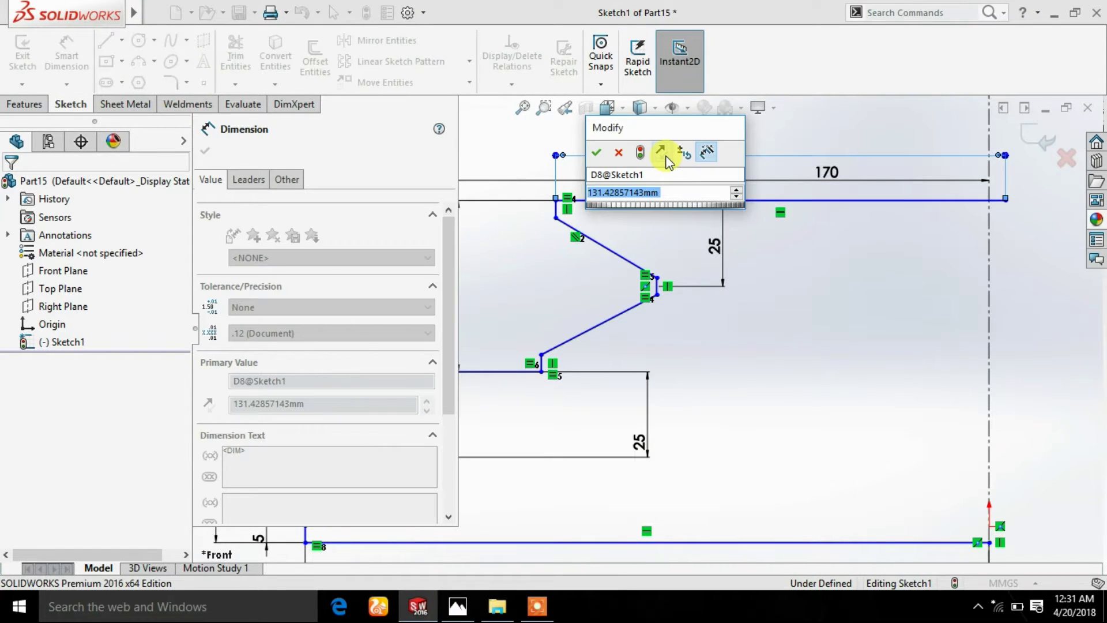
left_click(629, 151)
scroll(1033, 168, "down", 2)
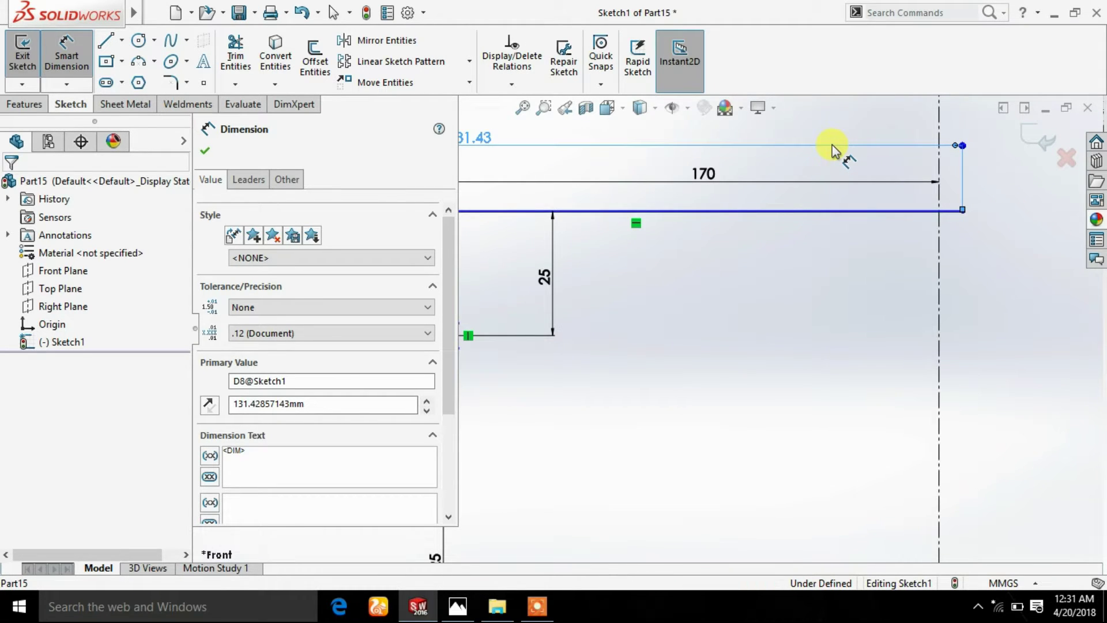
key("Delete")
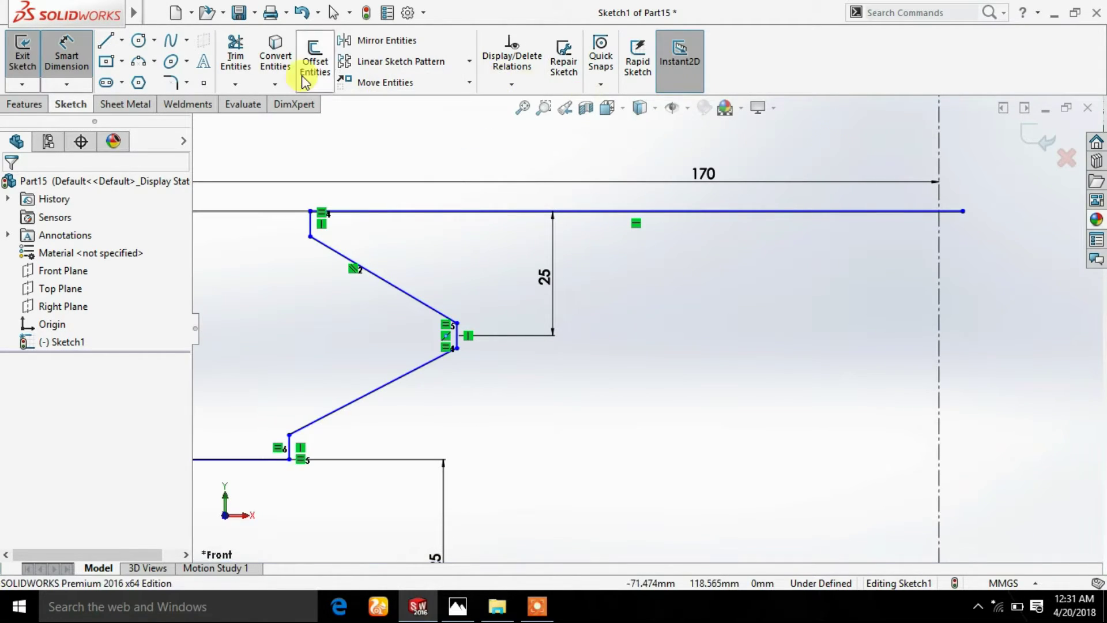
- Trim the top line's stub that extends past the centerline
left_click(67, 65)
left_click(231, 63)
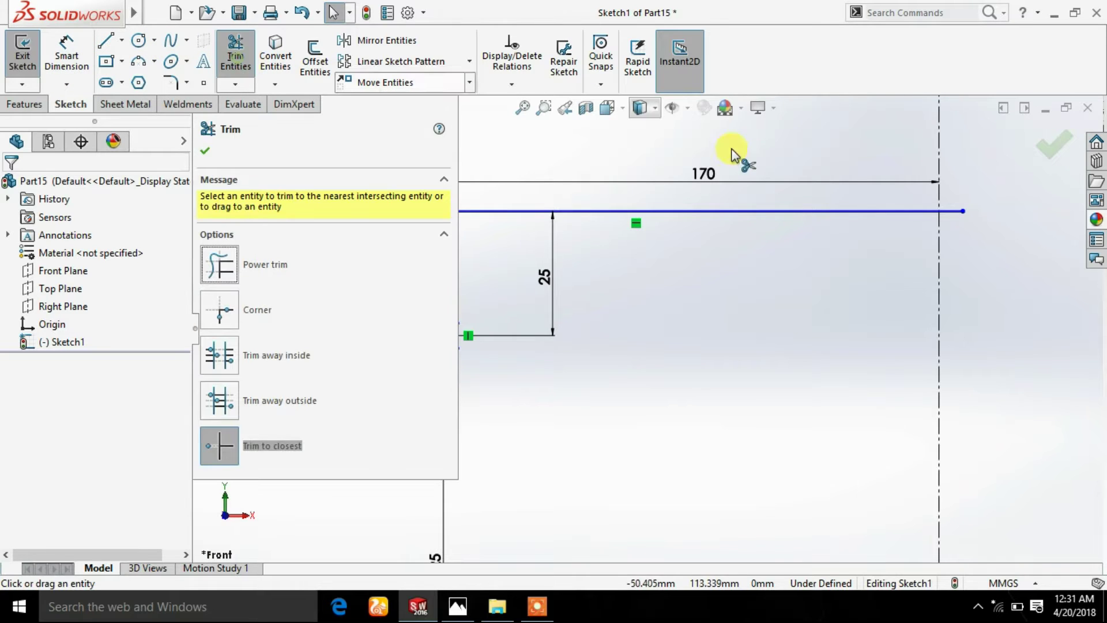
left_click(954, 212)
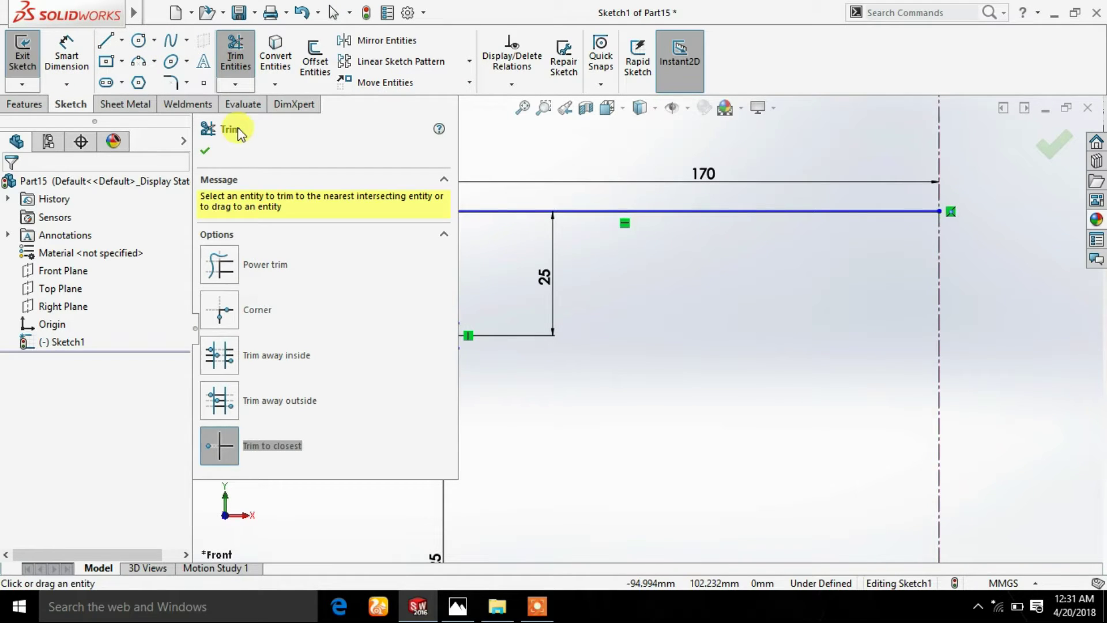
left_click(216, 156)
- Dimension the top line's length to 100 mm
left_click(67, 57)
left_click(651, 211)
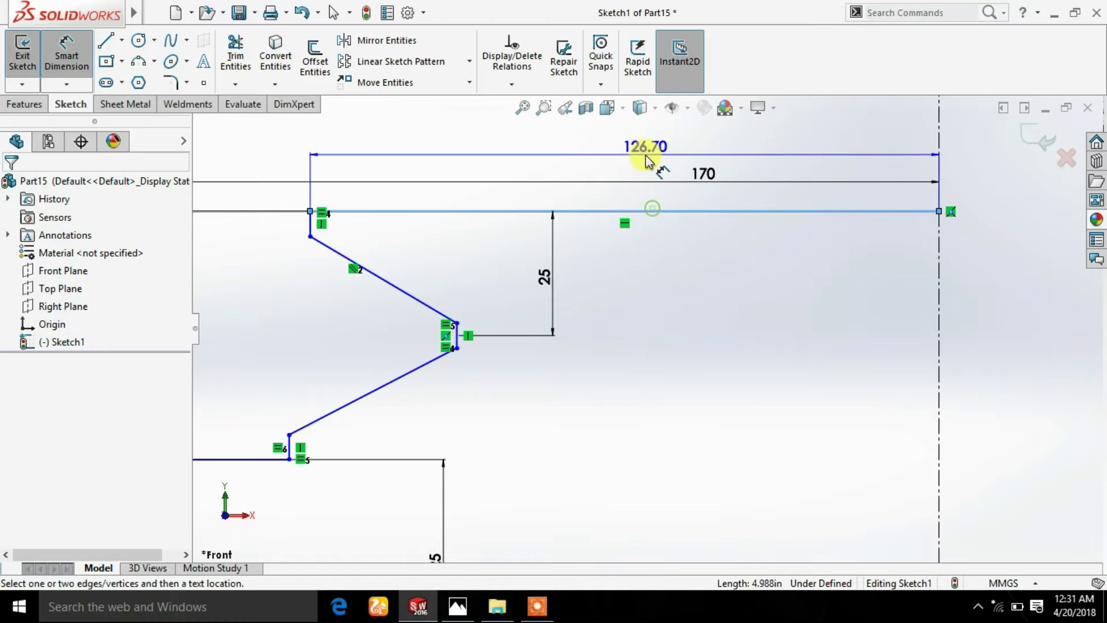
left_click(647, 156)
type("100")
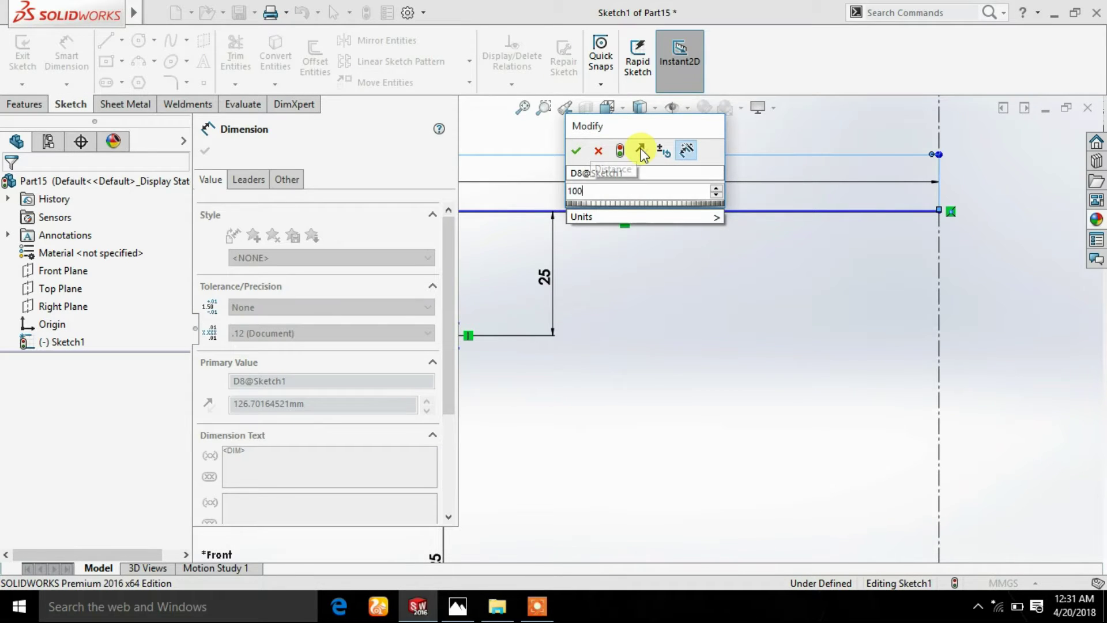
key("Return")
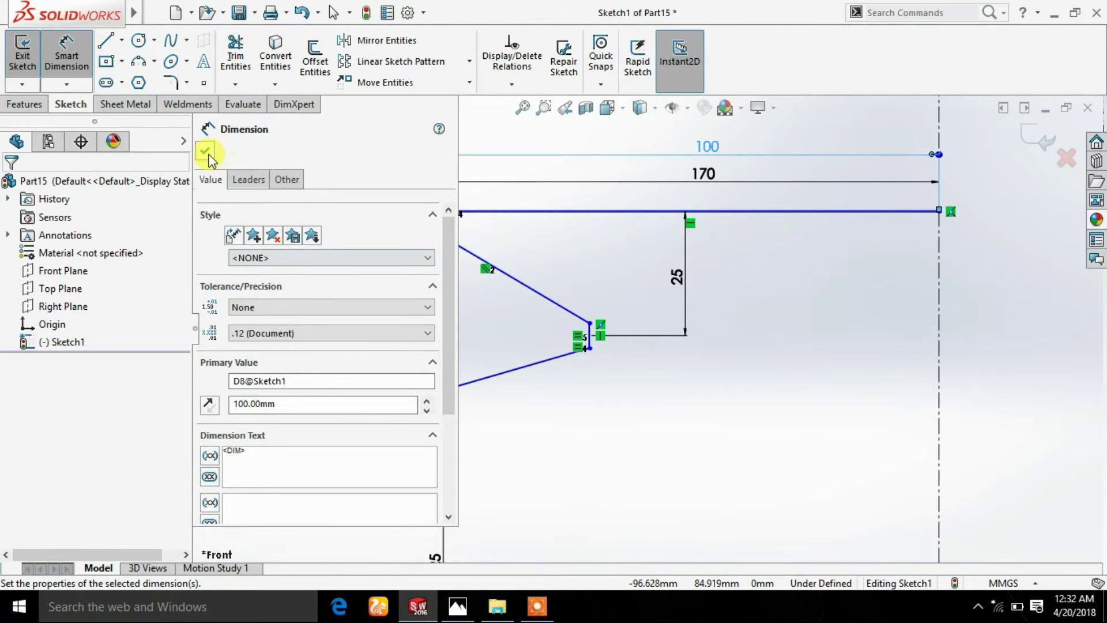
left_click(206, 152)
left_click(67, 52)
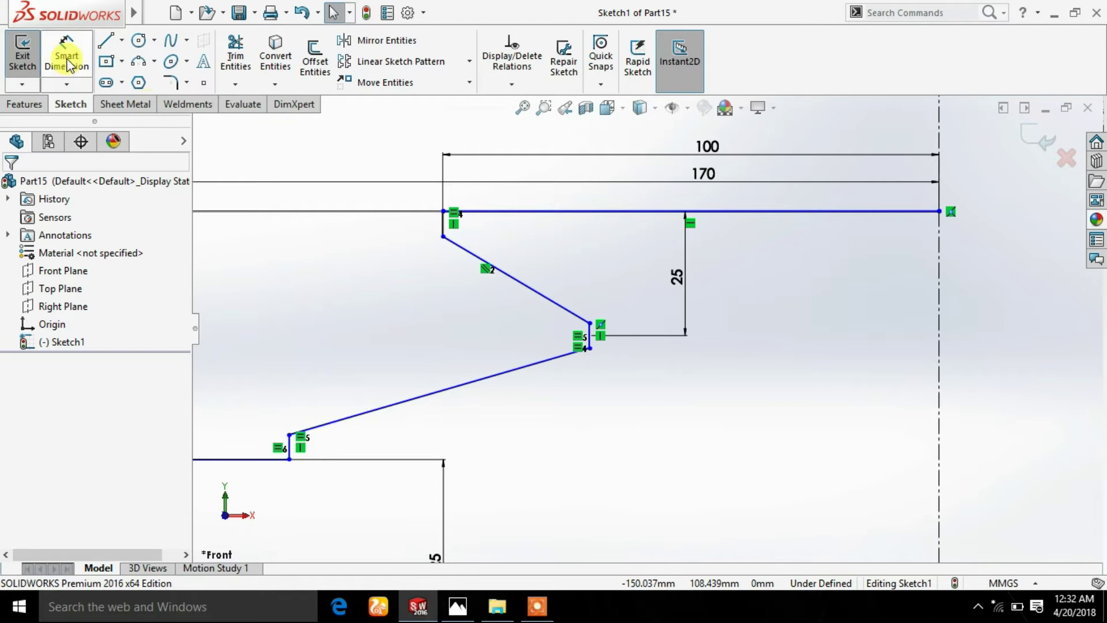
- Dimension the upper groove's short vertical edge 70 mm from the centerline
scroll(597, 348, "down", 3)
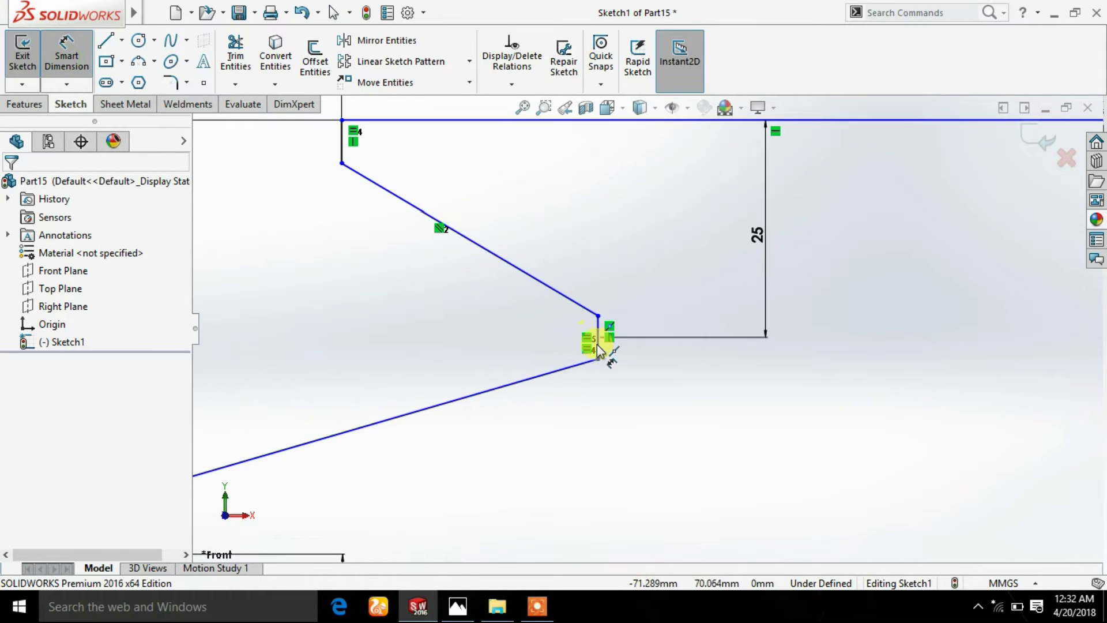
left_click(637, 347)
scroll(890, 344, "up", 3)
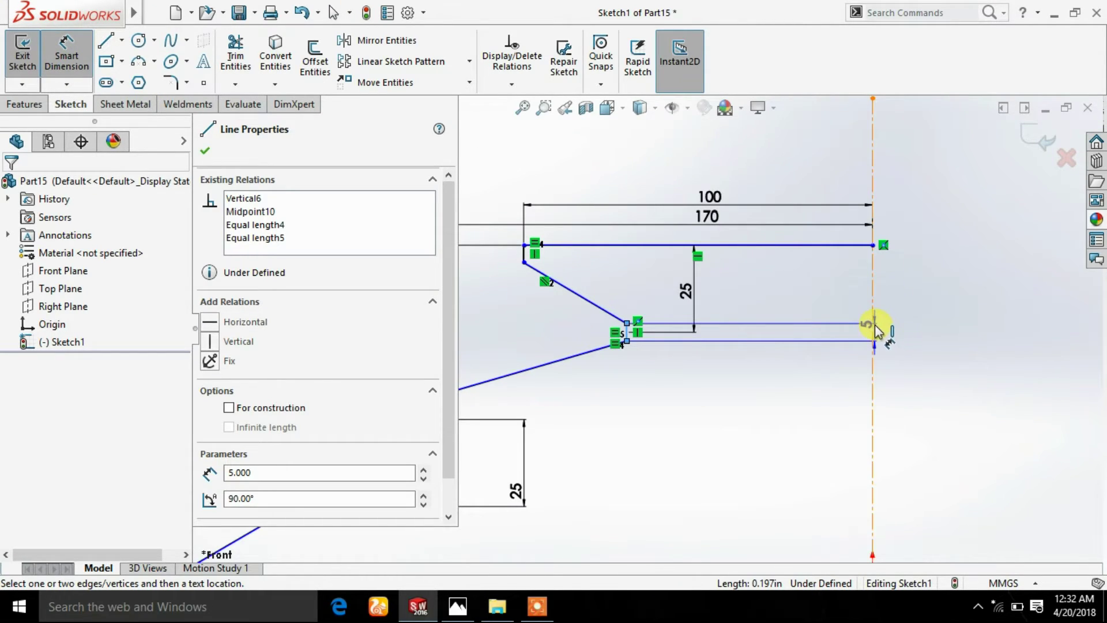
left_click(875, 330)
left_click(805, 168)
type("7")
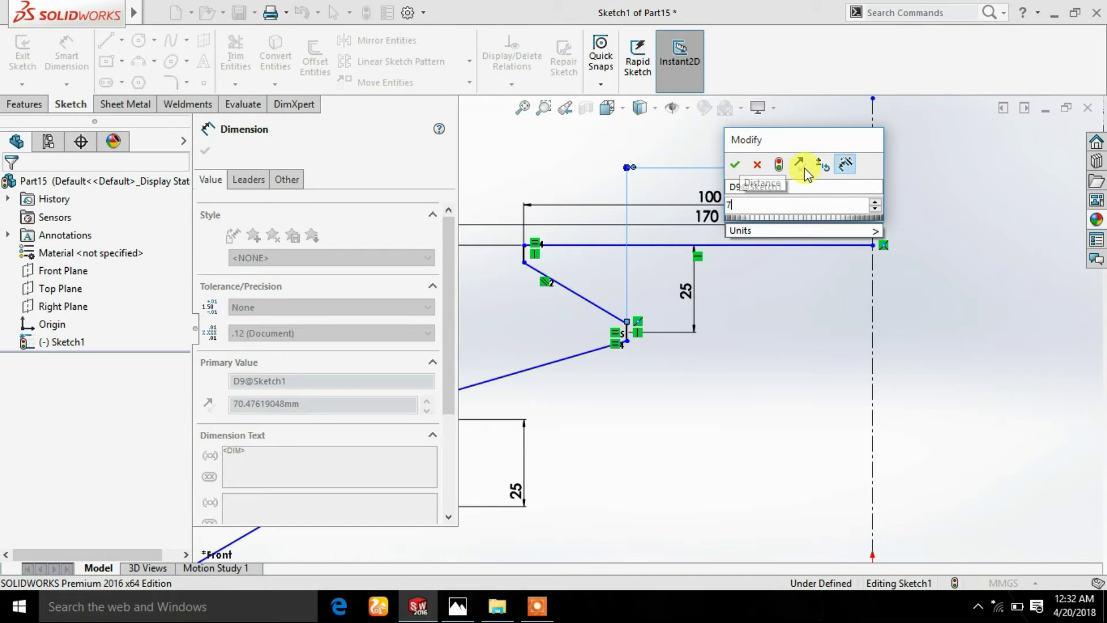
type("0")
key("Return")
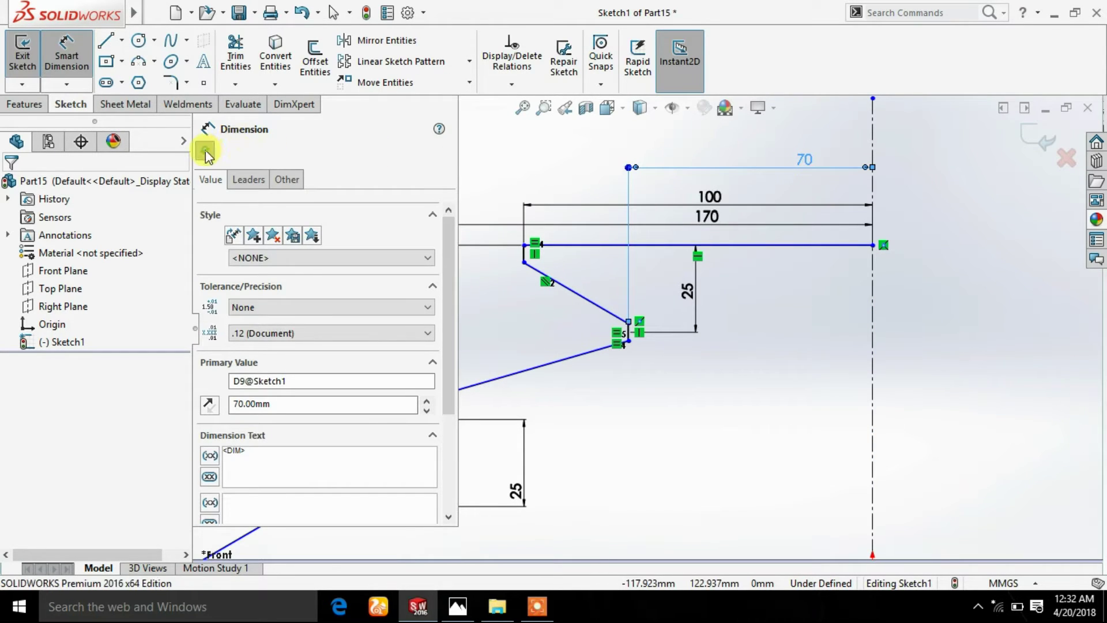
left_click(206, 152)
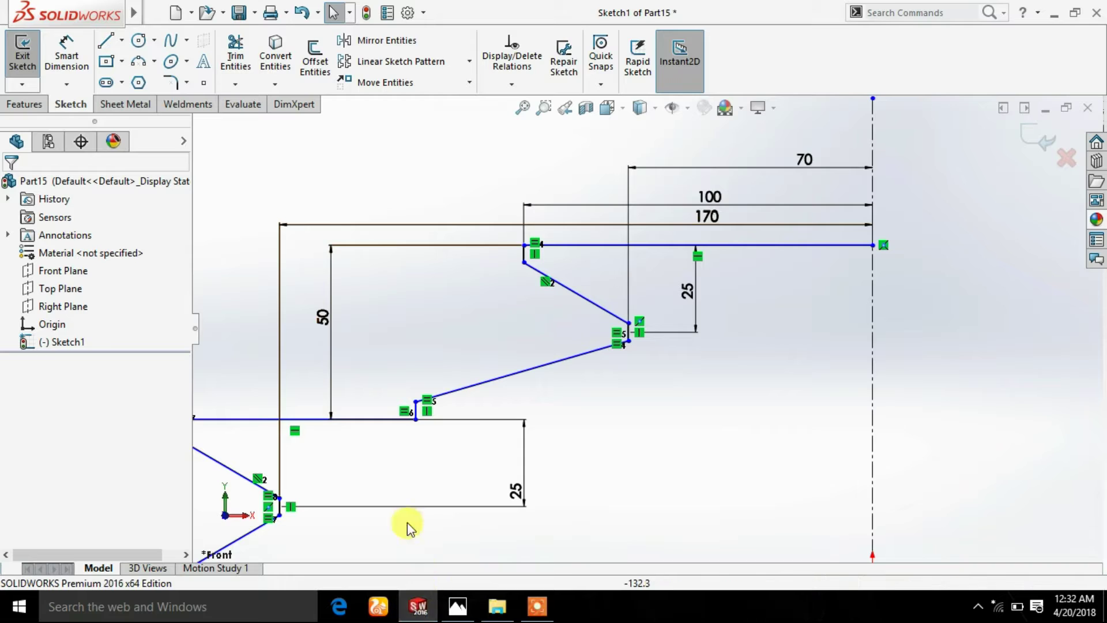
scroll(424, 420, "down", 2)
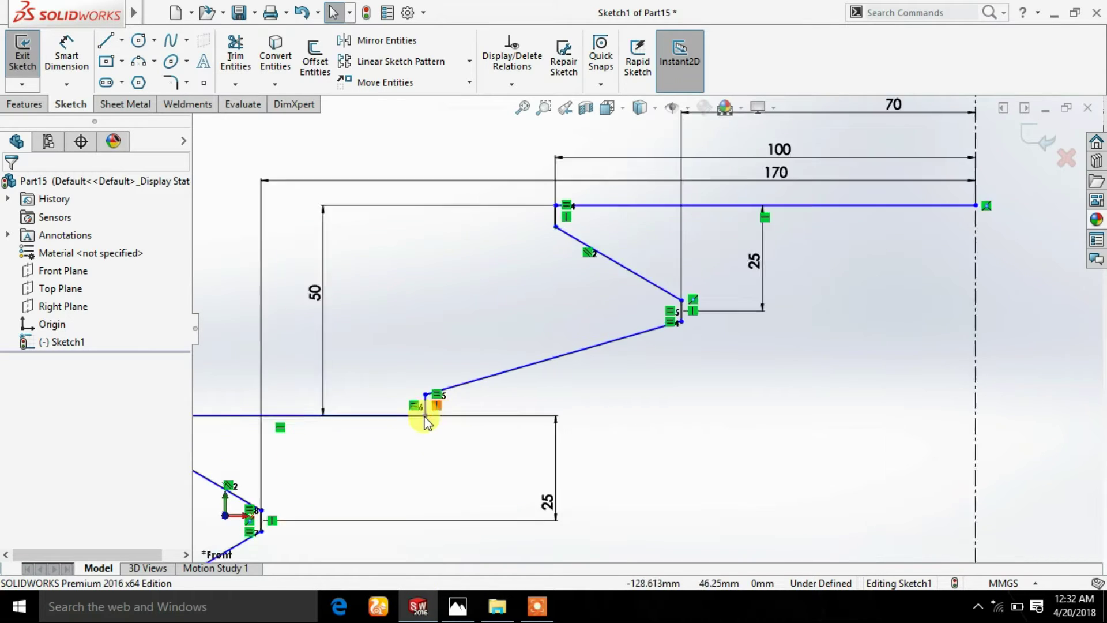
scroll(442, 409, "down", 2)
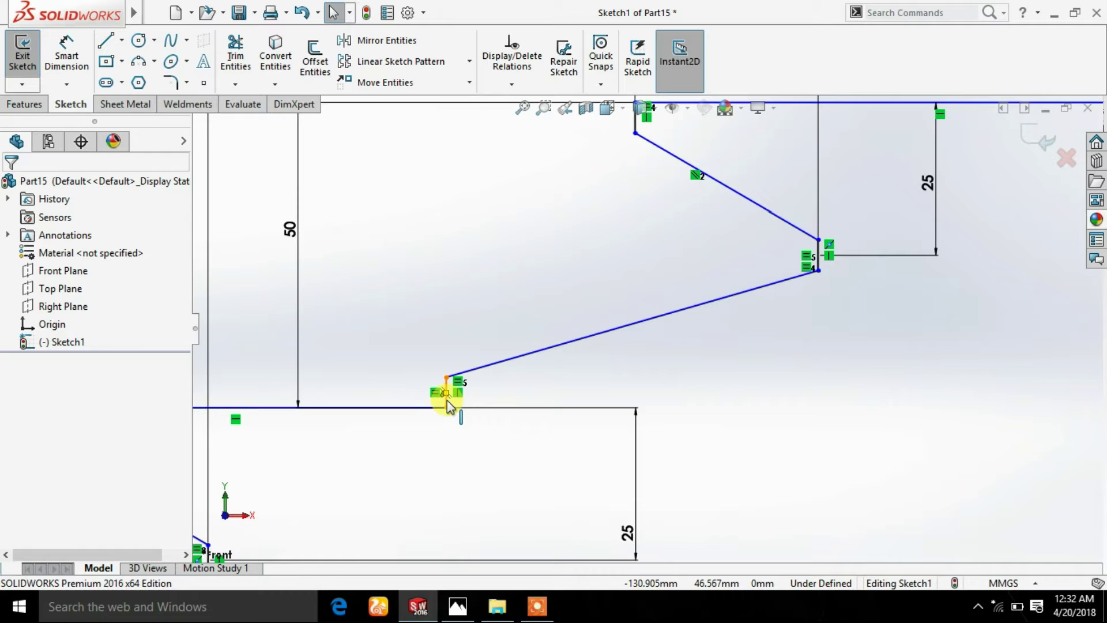
scroll(448, 401, "down", 2)
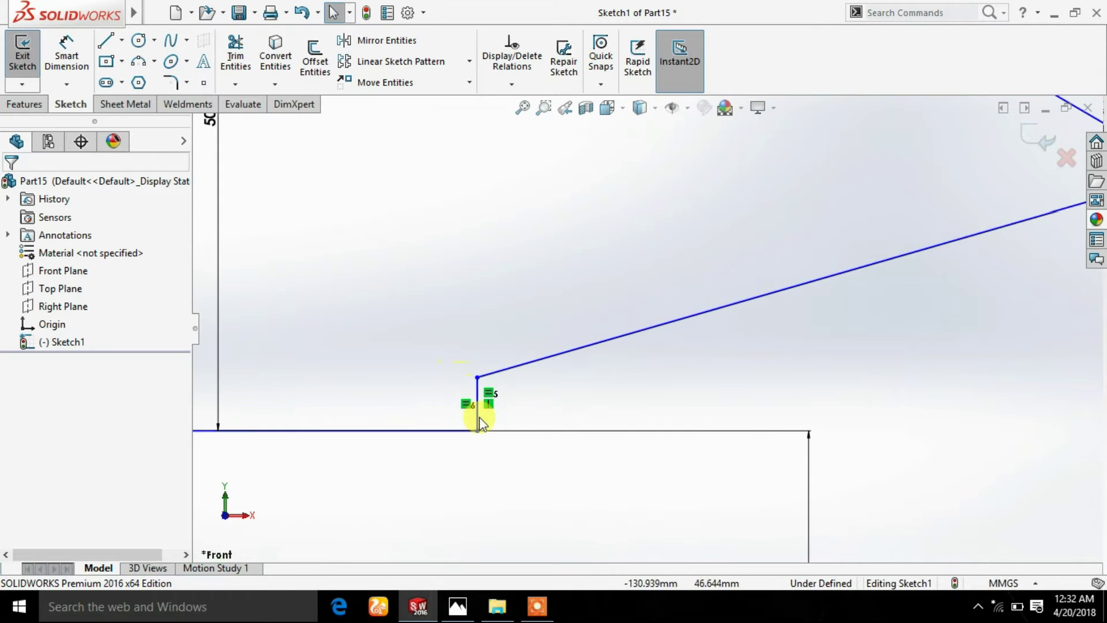
- Add a Collinear relation between the upper groove's two short vertical edges
left_click(478, 423)
scroll(634, 259, "up", 3)
scroll(708, 227, "down", 1)
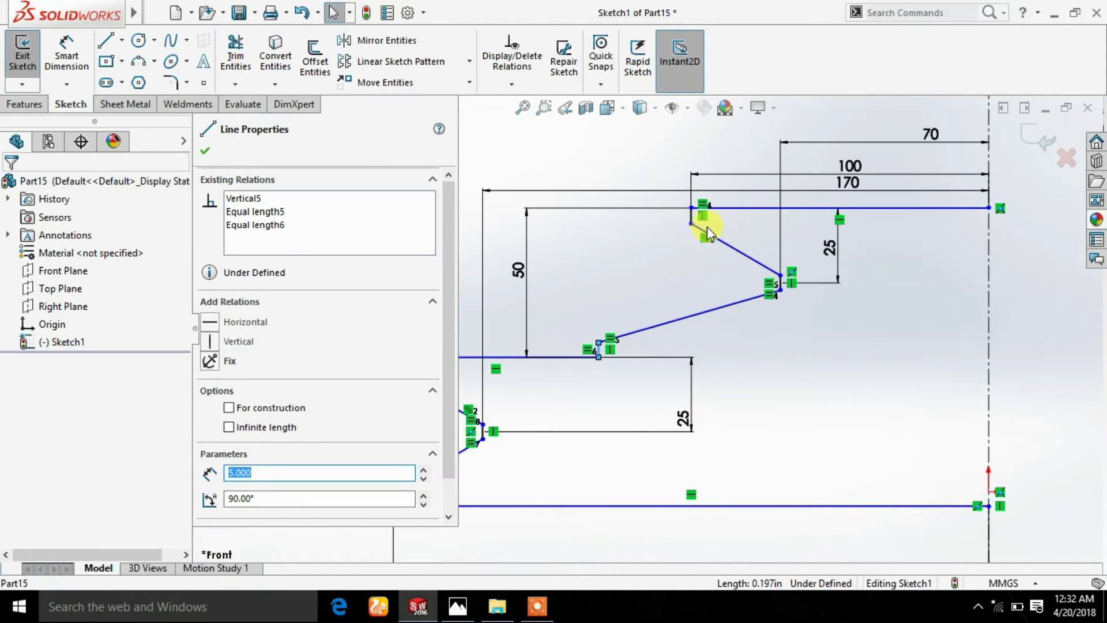
scroll(660, 249, "down", 2)
left_click(637, 294, "ctrl")
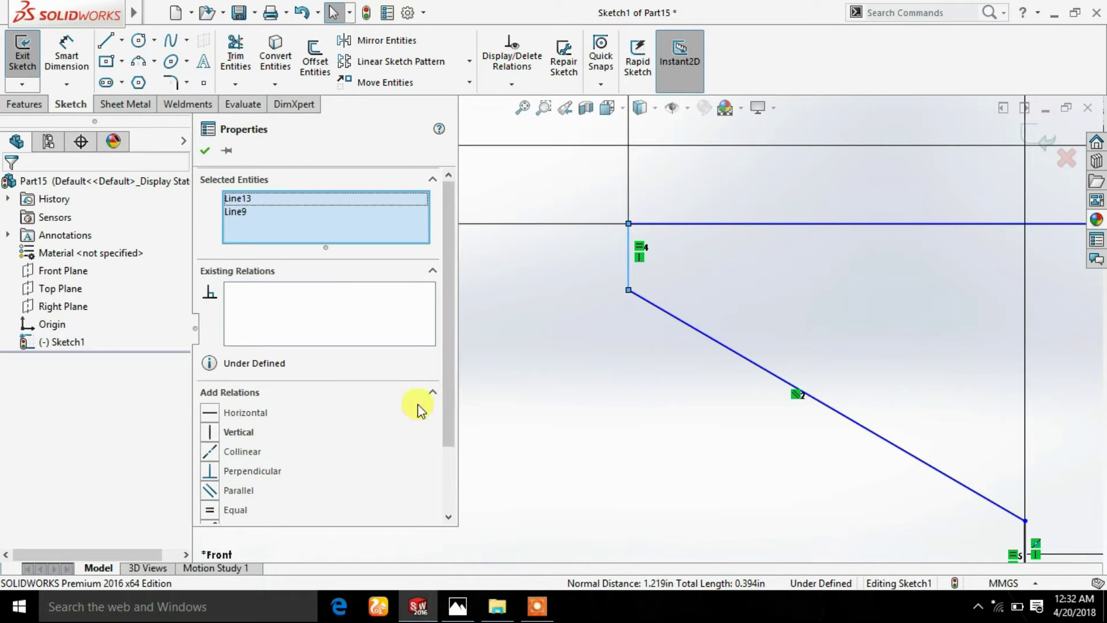
scroll(450, 408, "down", 1)
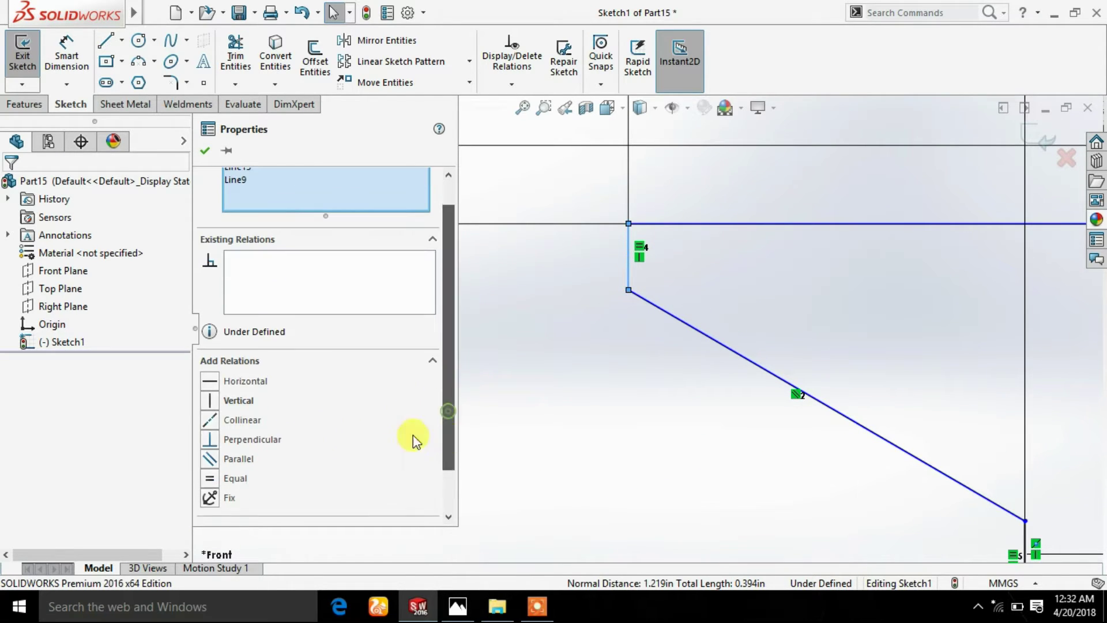
left_click(234, 421)
scroll(680, 424, "up", 1)
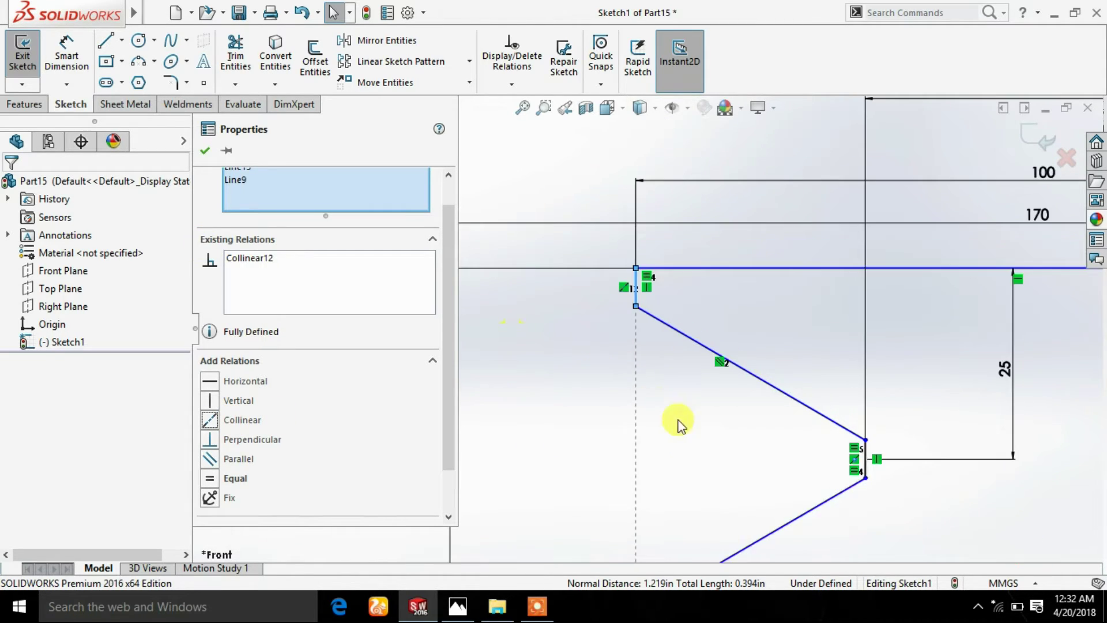
scroll(676, 464, "up", 1)
scroll(675, 465, "down", 2)
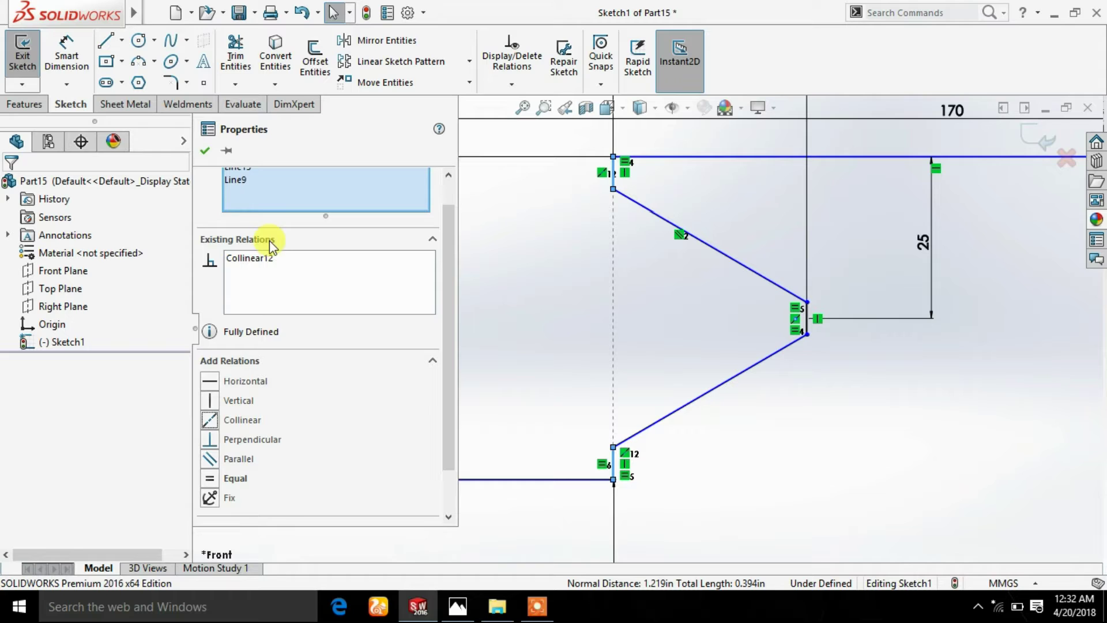
left_click(206, 152)
- Exit Sketch1 now that the pulley profile is fully defined
scroll(719, 349, "up", 1)
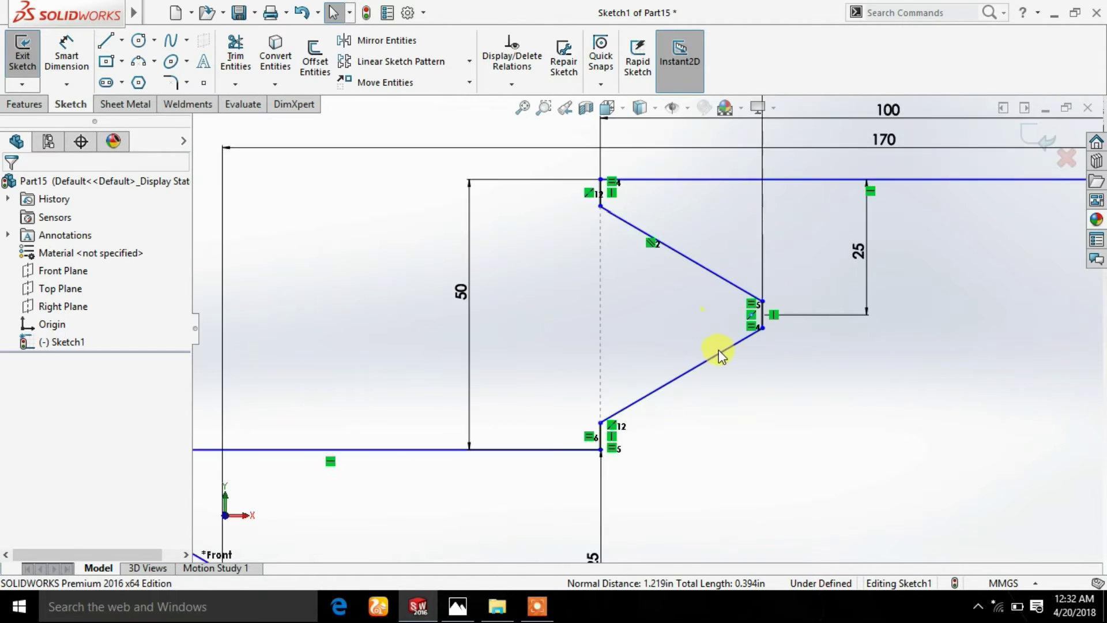
scroll(774, 352, "up", 2)
scroll(771, 348, "up", 2)
scroll(645, 322, "down", 2)
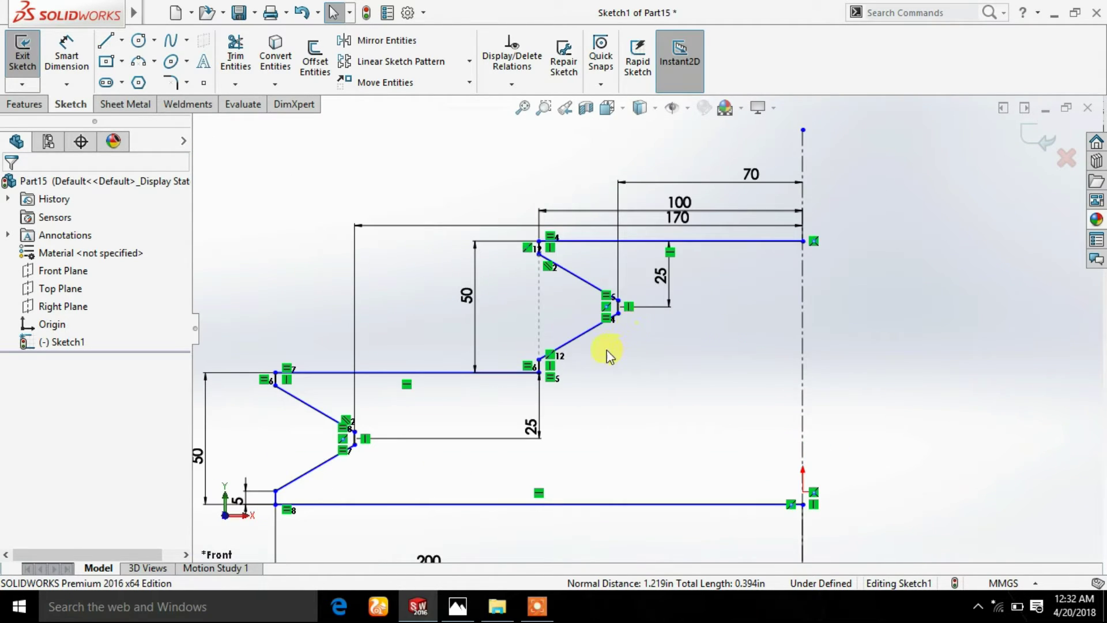
scroll(569, 291, "down", 1)
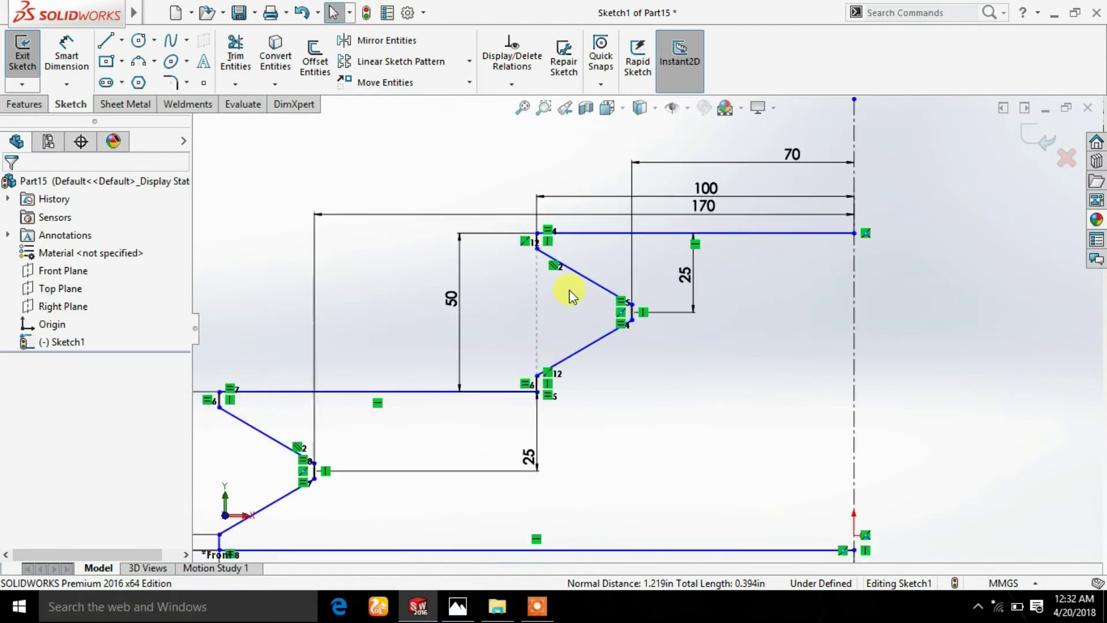
scroll(585, 344, "down", 2)
scroll(588, 358, "up", 1)
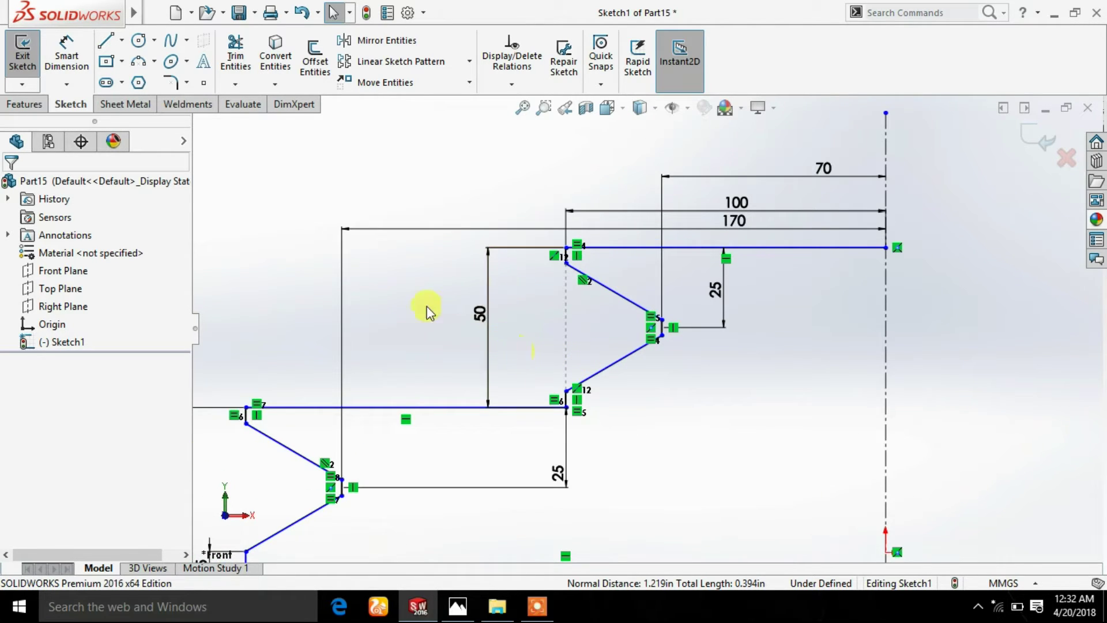
left_click(26, 57)
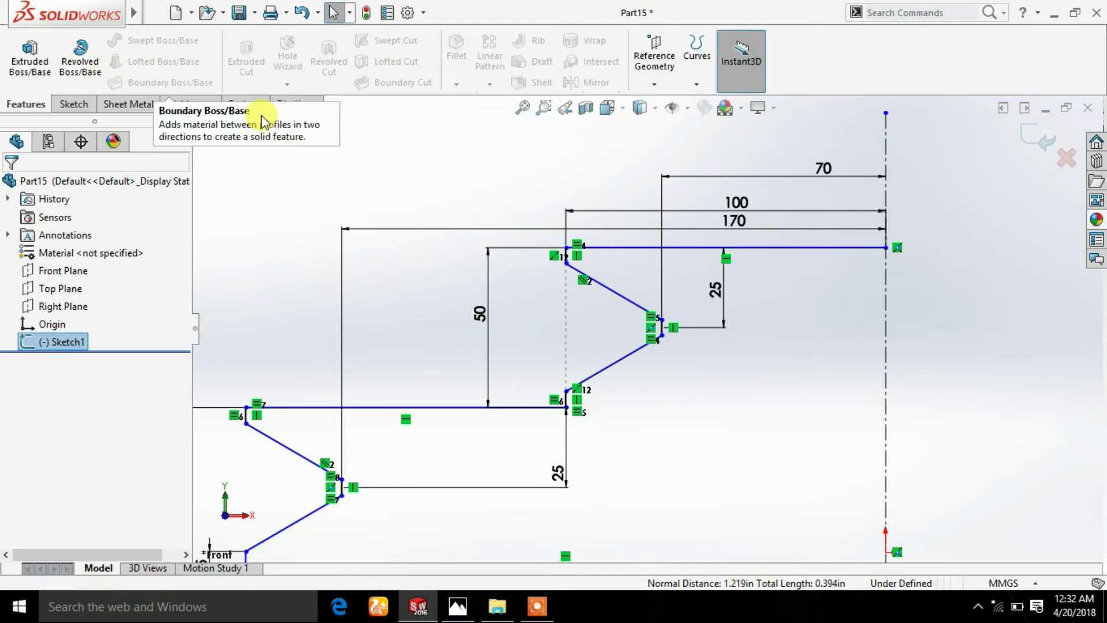
- Revolve the auto-closed profile 360° about its centreline into the stepped V-grooved Revolve1 solid
scroll(721, 319, "up", 3)
mouse_move(743, 372)
middle_mouse_down()
mouse_move(734, 420)
mouse_move(742, 415)
middle_mouse_up()
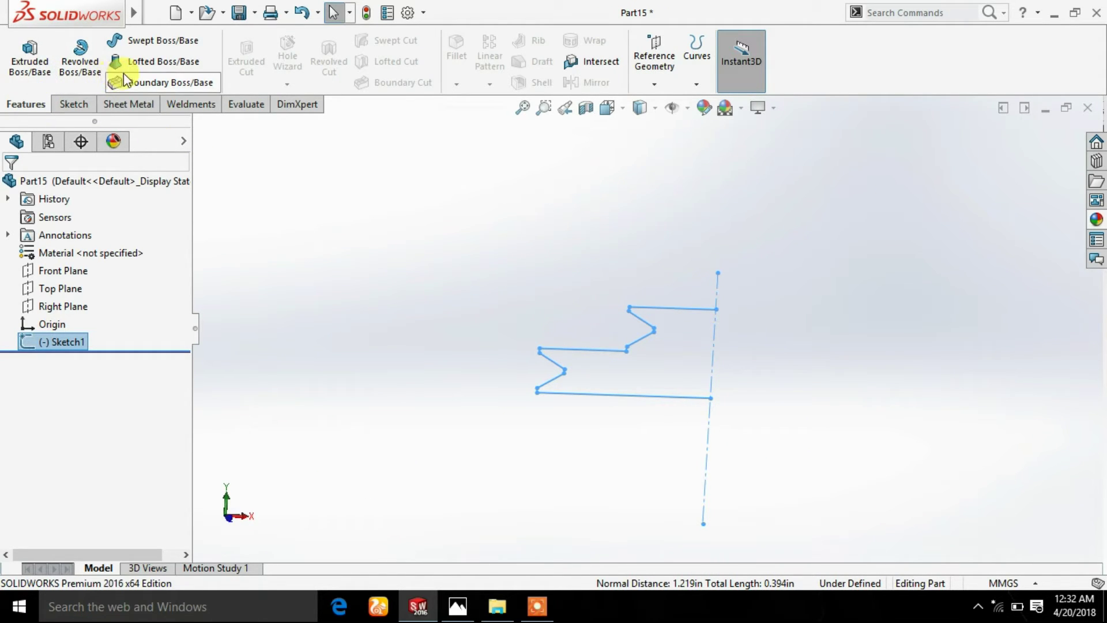
left_click(81, 57)
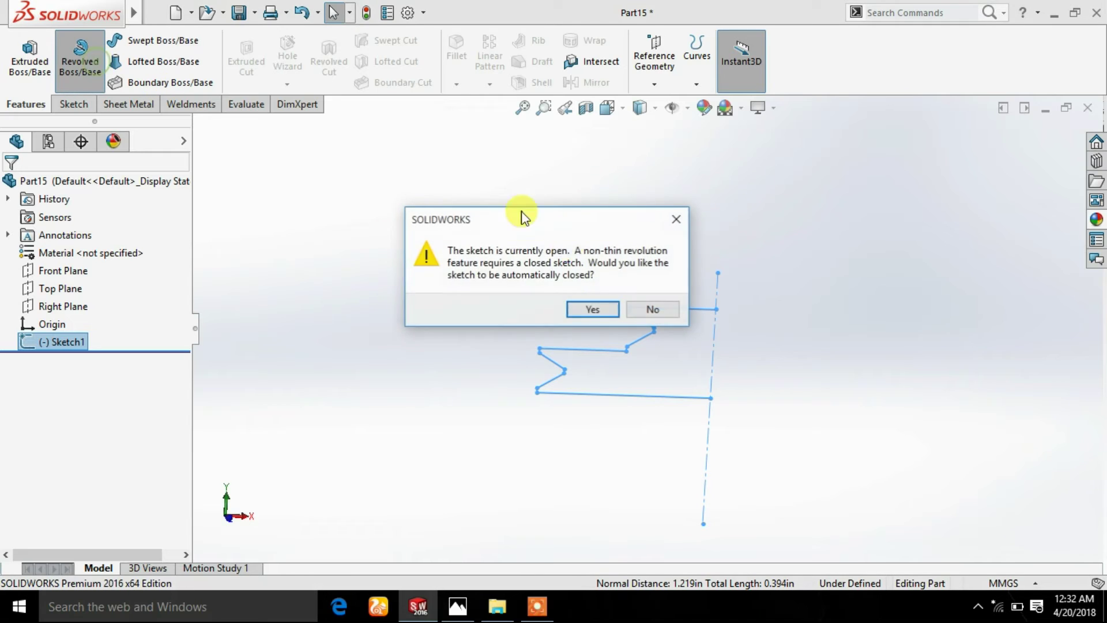
left_click(593, 310)
mouse_move(576, 313)
middle_mouse_down()
mouse_move(697, 366)
mouse_move(687, 444)
mouse_move(689, 369)
middle_mouse_up()
left_click(204, 151)
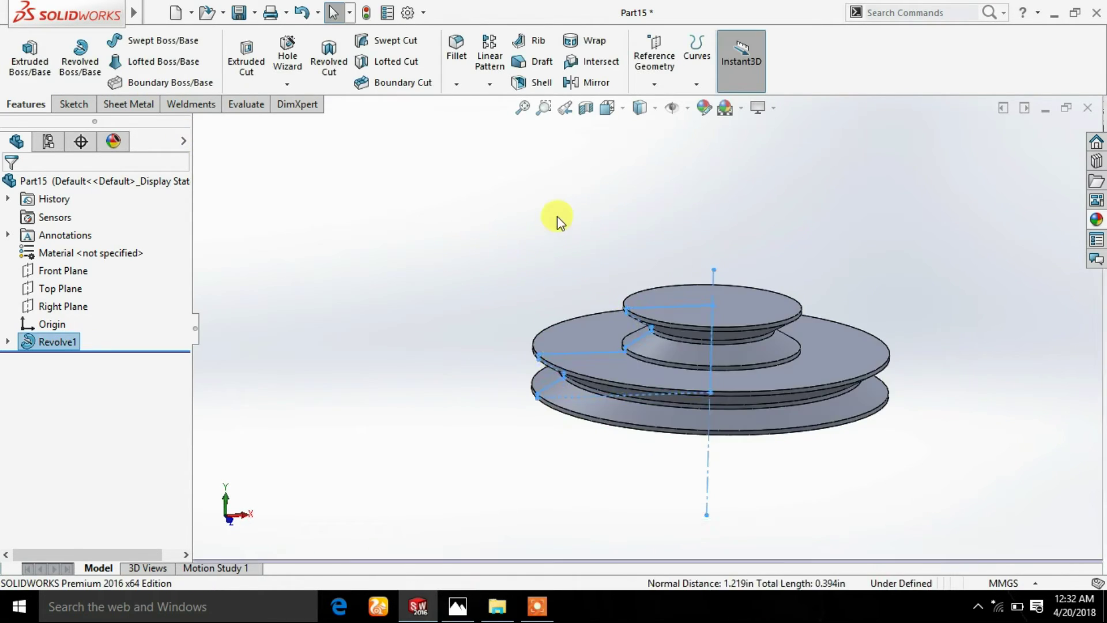
mouse_move(556, 220)
middle_mouse_down()
mouse_move(618, 259)
mouse_move(648, 218)
mouse_move(640, 243)
middle_mouse_up()
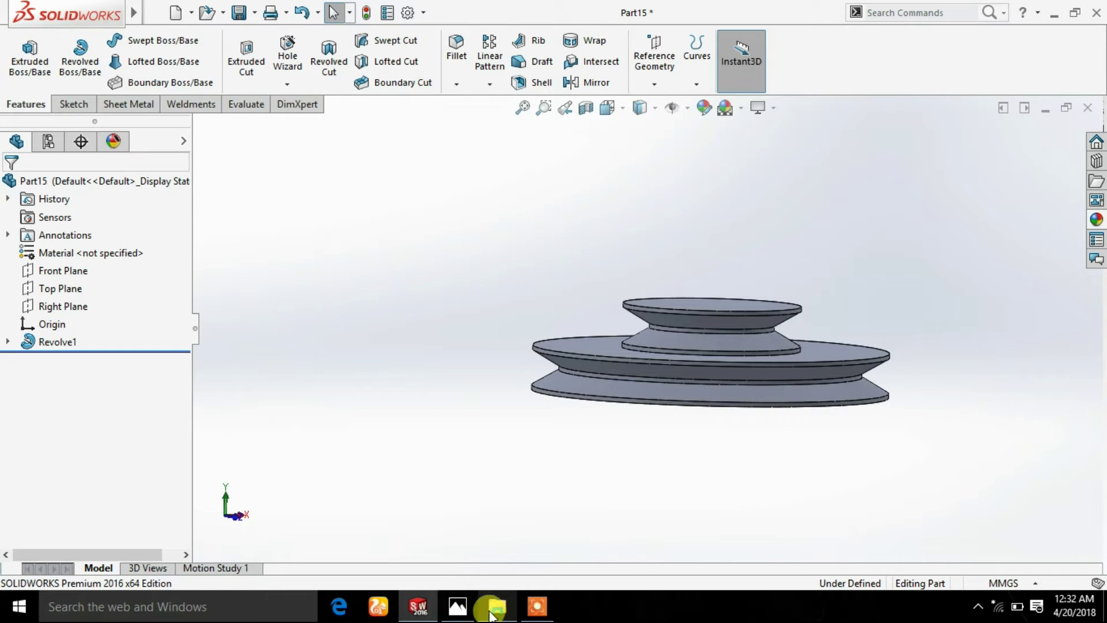
- View Part3.JPG in Photos, zooming on the KEY 20*10 keyway and TRUE R50 bore callouts
left_click(465, 606)
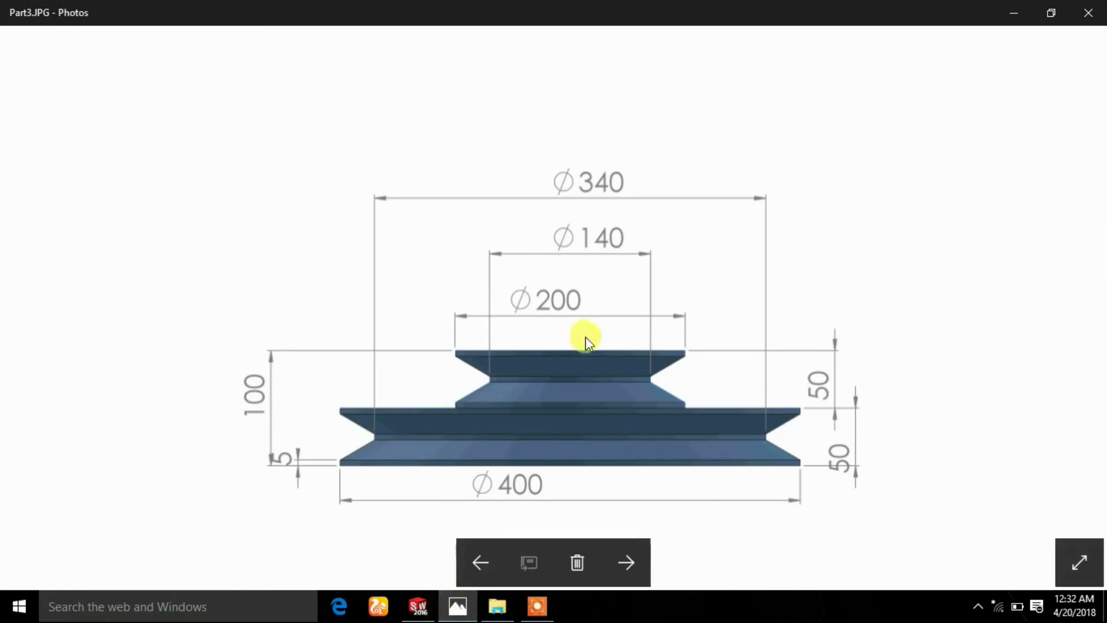
scroll(594, 294, "up", 1)
scroll(595, 283, "down", 1)
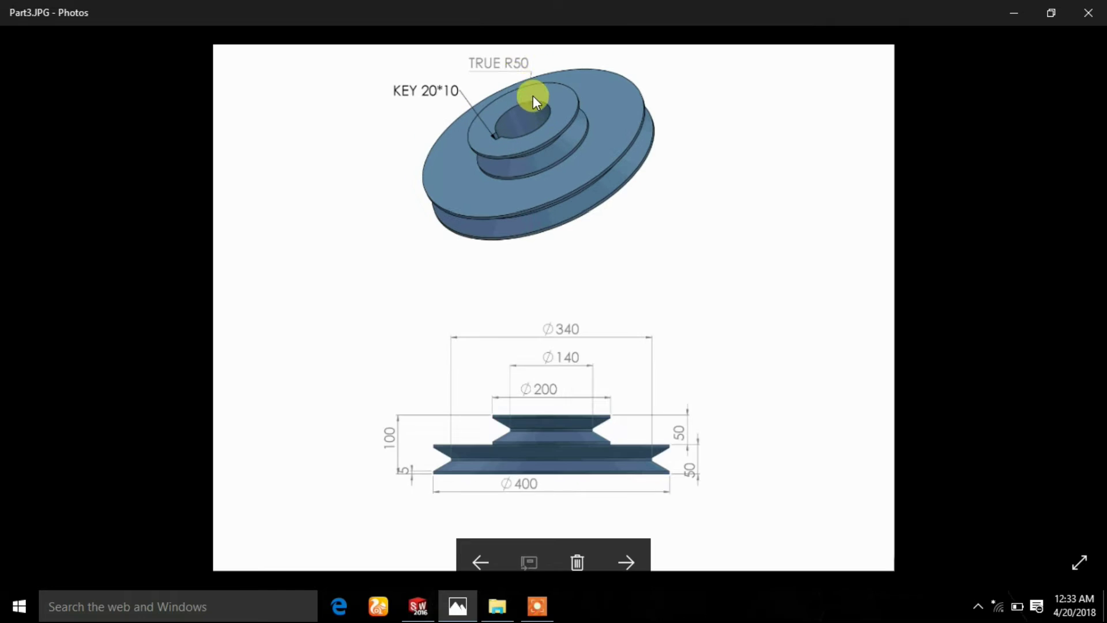
scroll(513, 80, "up", 2)
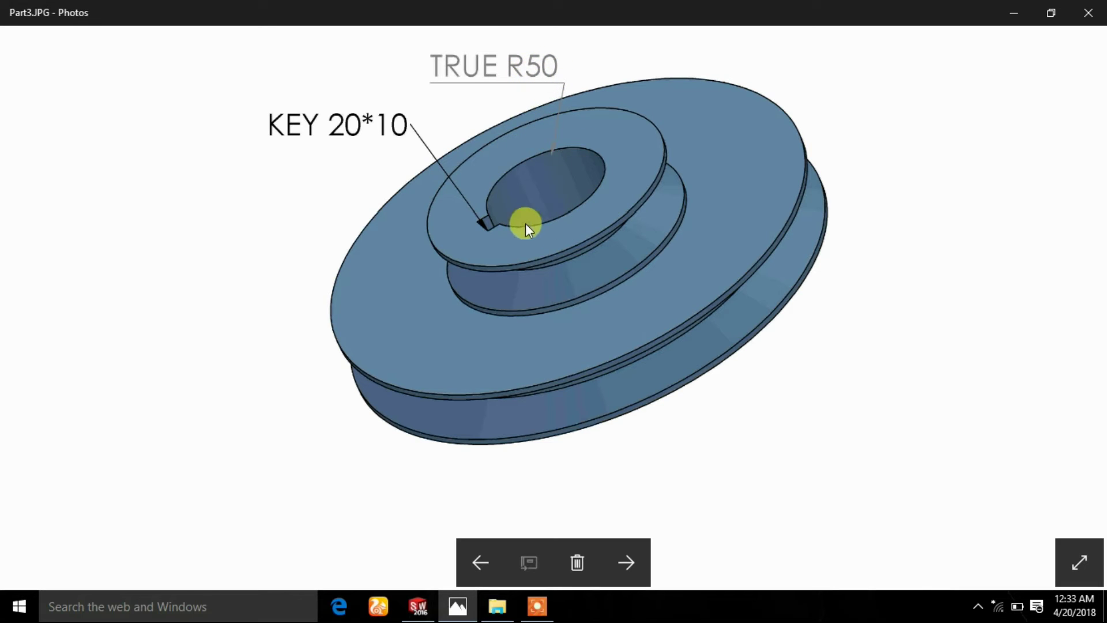
- Back in SOLIDWORKS, start a sketch on the small step's top face, viewed normal to it
left_click(431, 616)
scroll(687, 304, "down", 2)
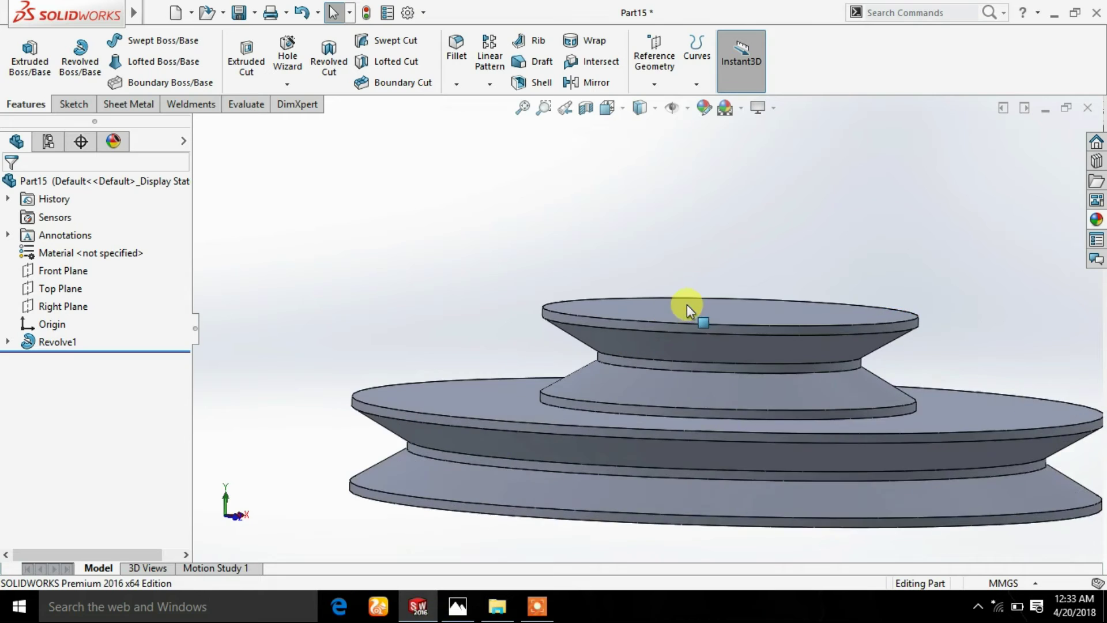
scroll(719, 353, "down", 2)
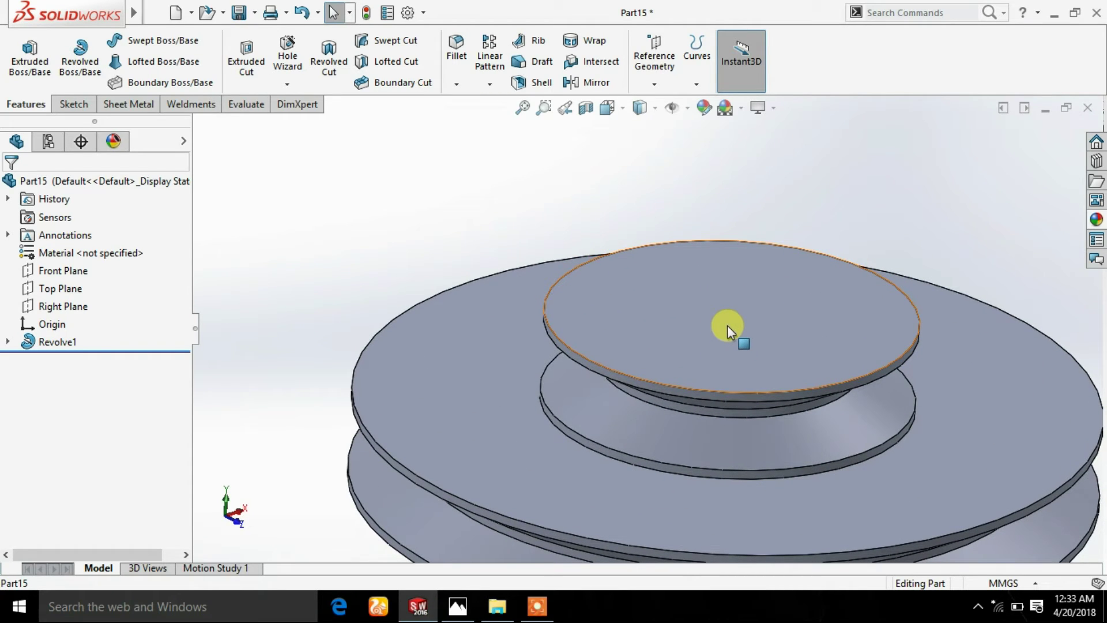
scroll(728, 325, "up", 2)
mouse_move(760, 410)
middle_mouse_down()
mouse_move(642, 382)
mouse_move(731, 248)
mouse_move(729, 400)
middle_mouse_up()
left_click(678, 324)
left_click(743, 283)
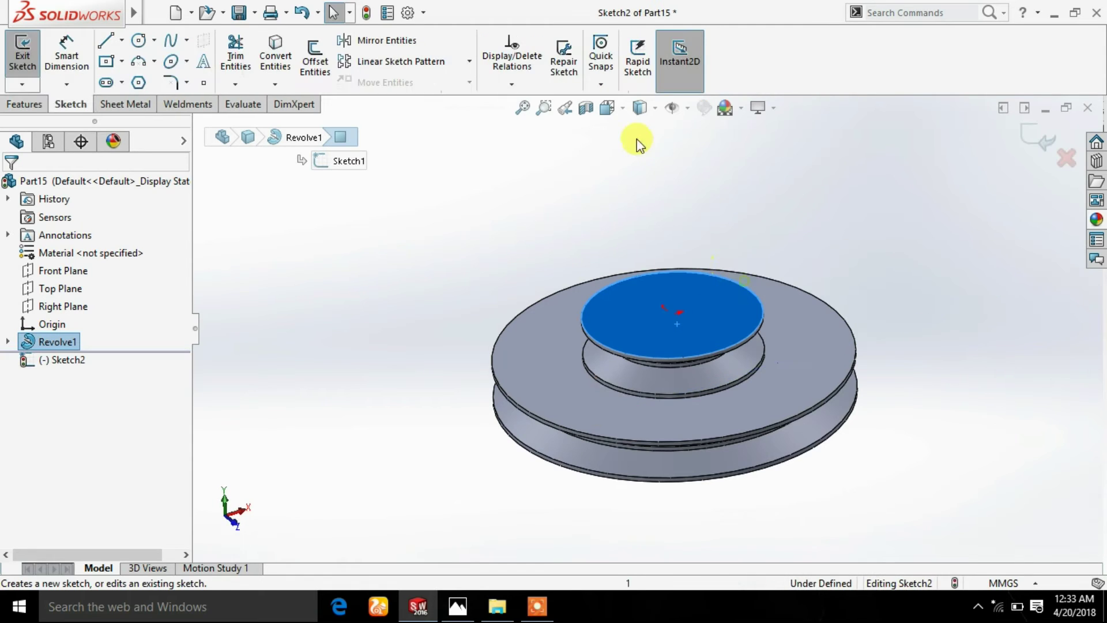
left_click(620, 111)
left_click(639, 254)
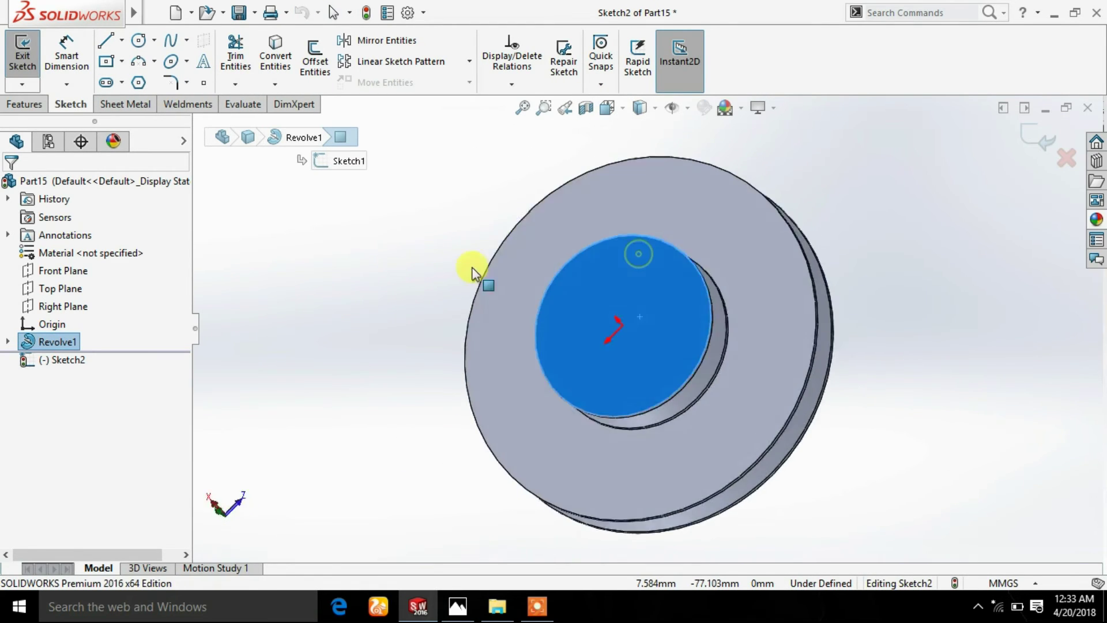
- Draw a circle centred on the origin and dimension it to 100 mm diameter
left_click(138, 40)
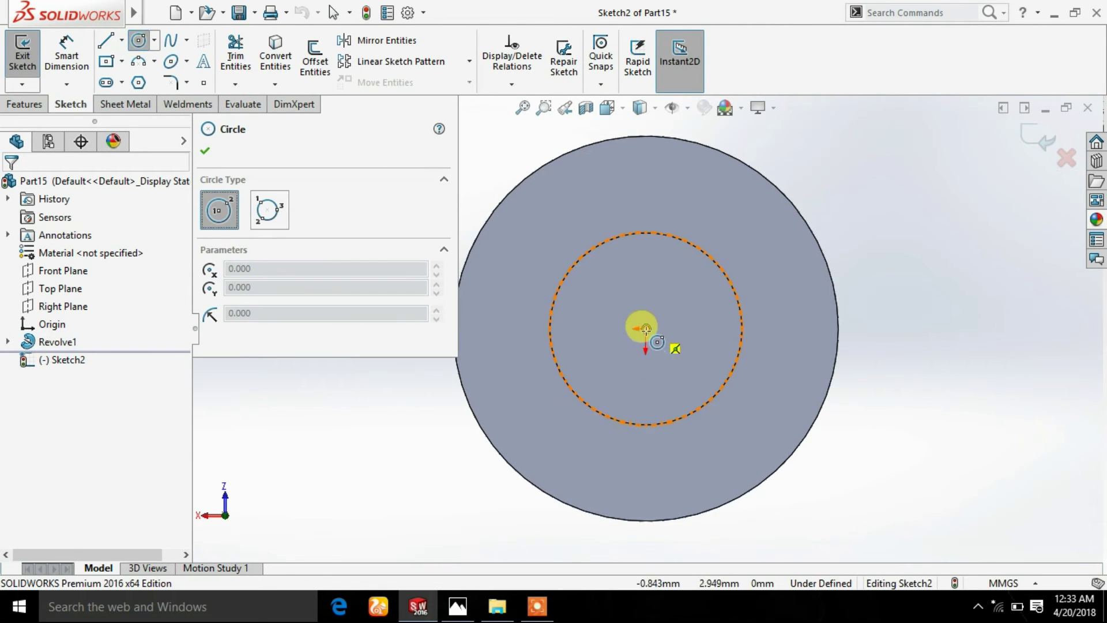
left_click(646, 329)
left_click(687, 366)
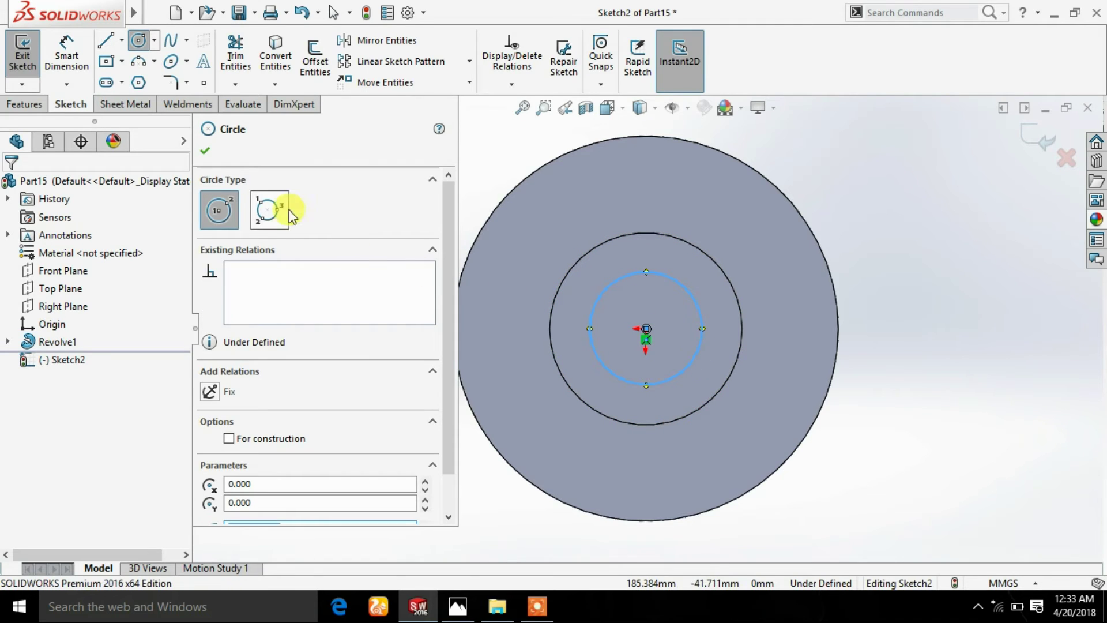
left_click(206, 151)
left_click(66, 52)
left_click(695, 300)
left_click(909, 290)
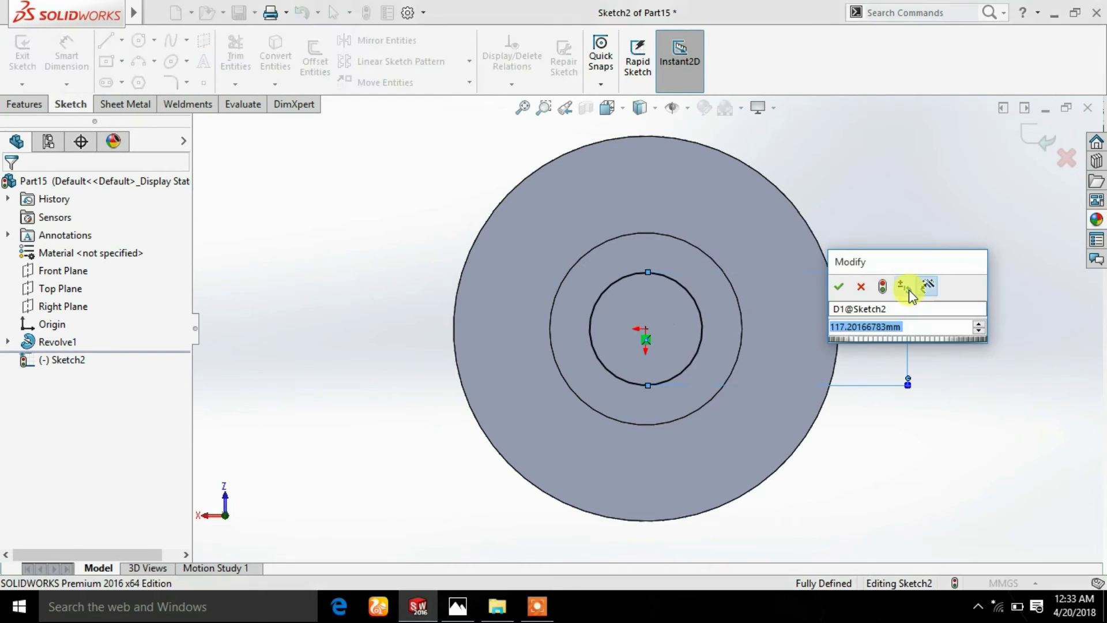
type("100")
key("Return")
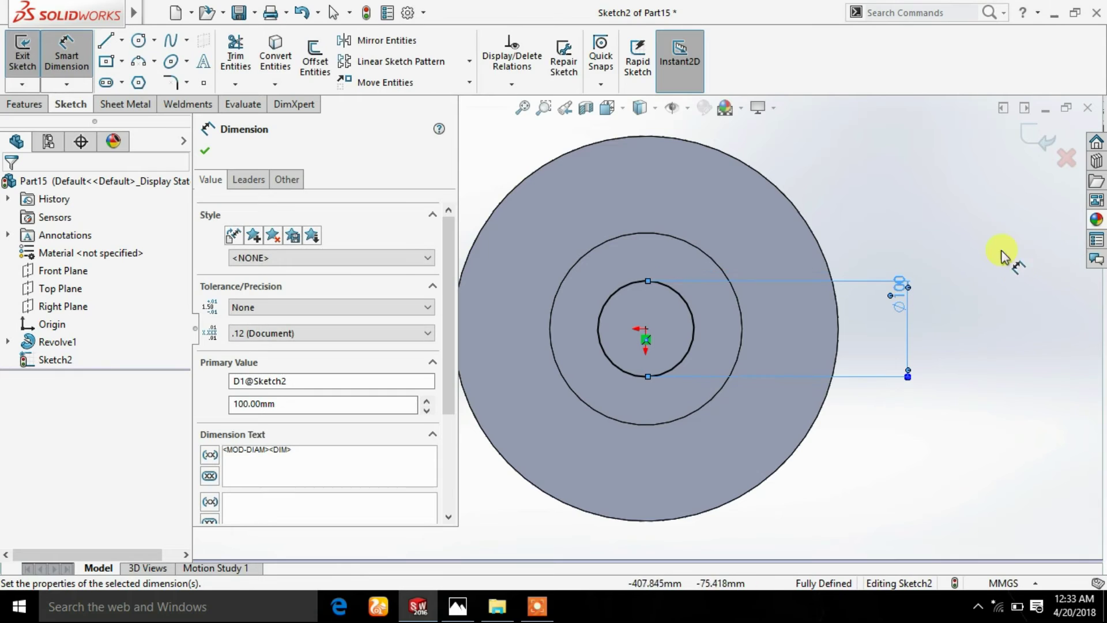
left_click(206, 151)
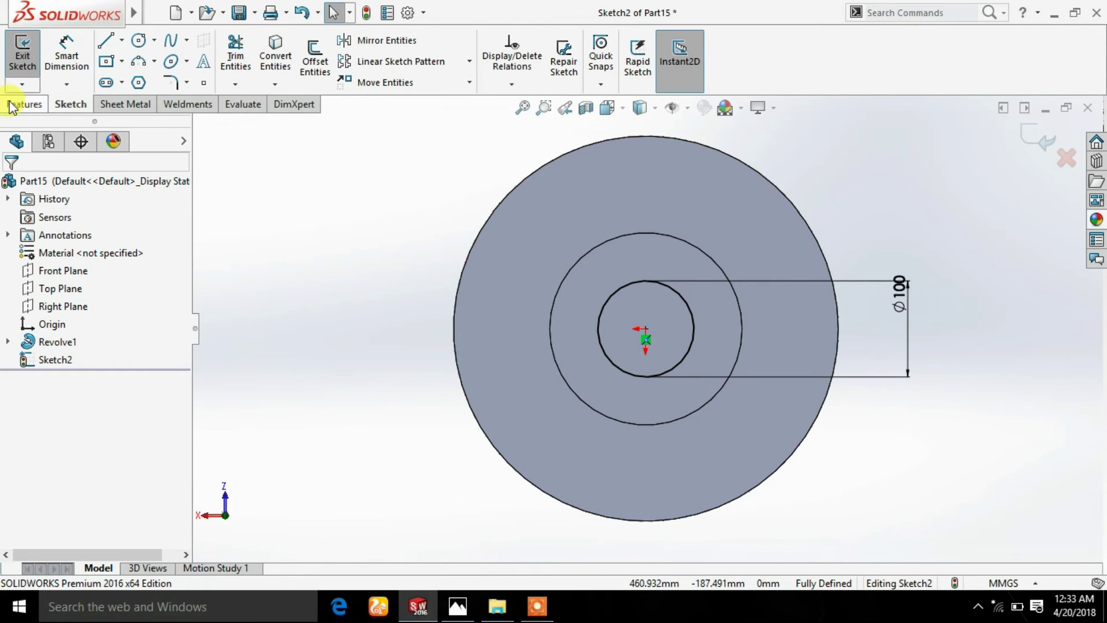
- Extrude-cut the 100 mm circle Through All to bore the pulley
left_click(10, 106)
left_click(247, 62)
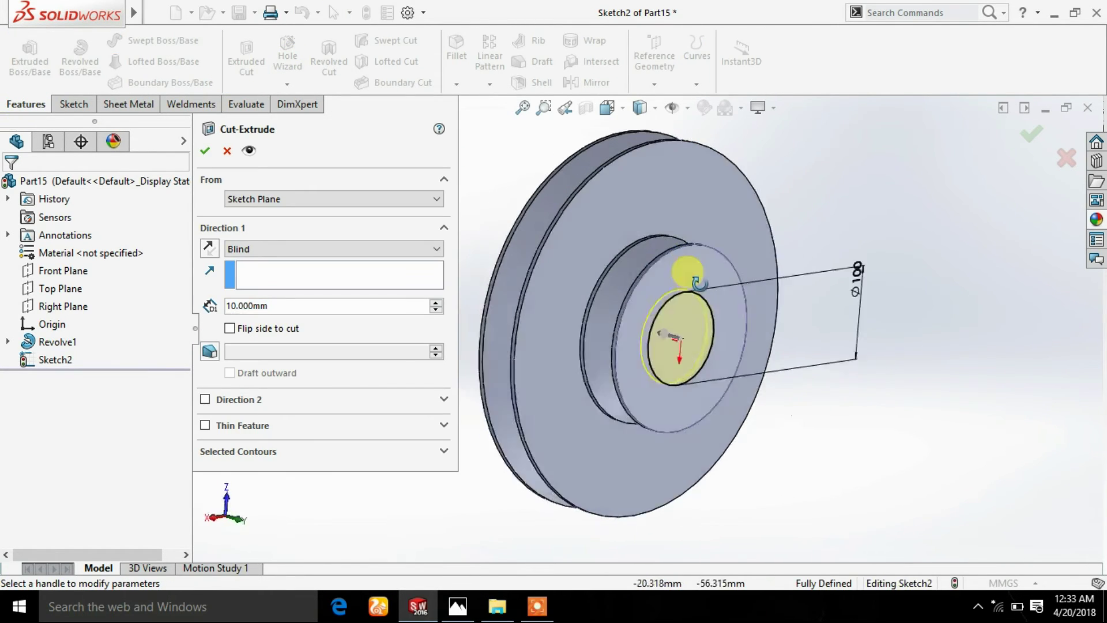
middle_click_drag(695, 281, 453, 292)
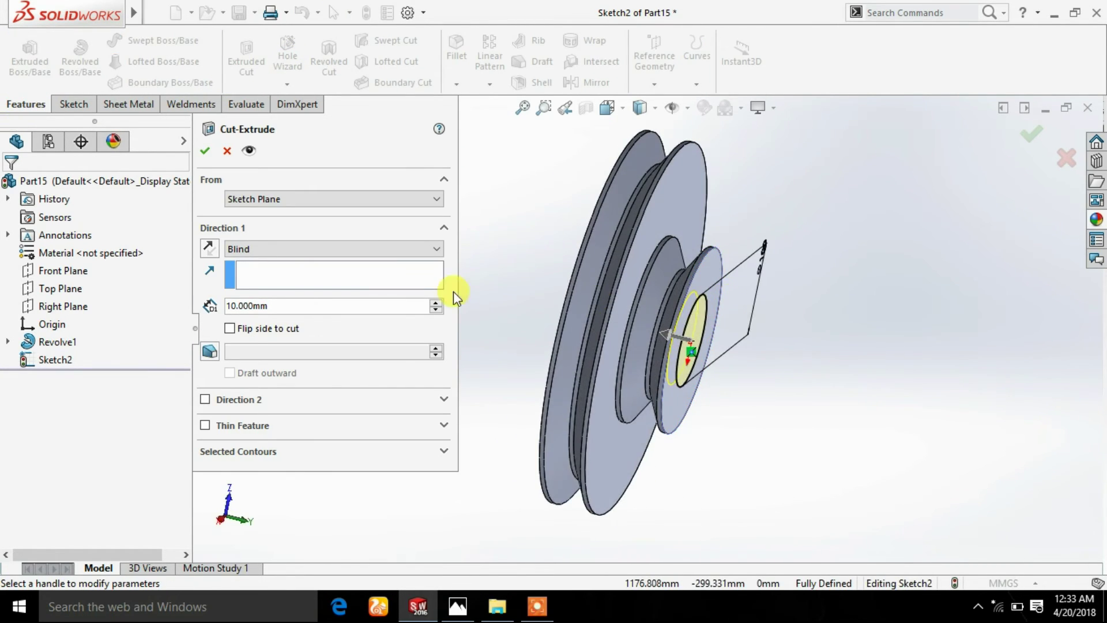
left_click(410, 248)
left_click(388, 272)
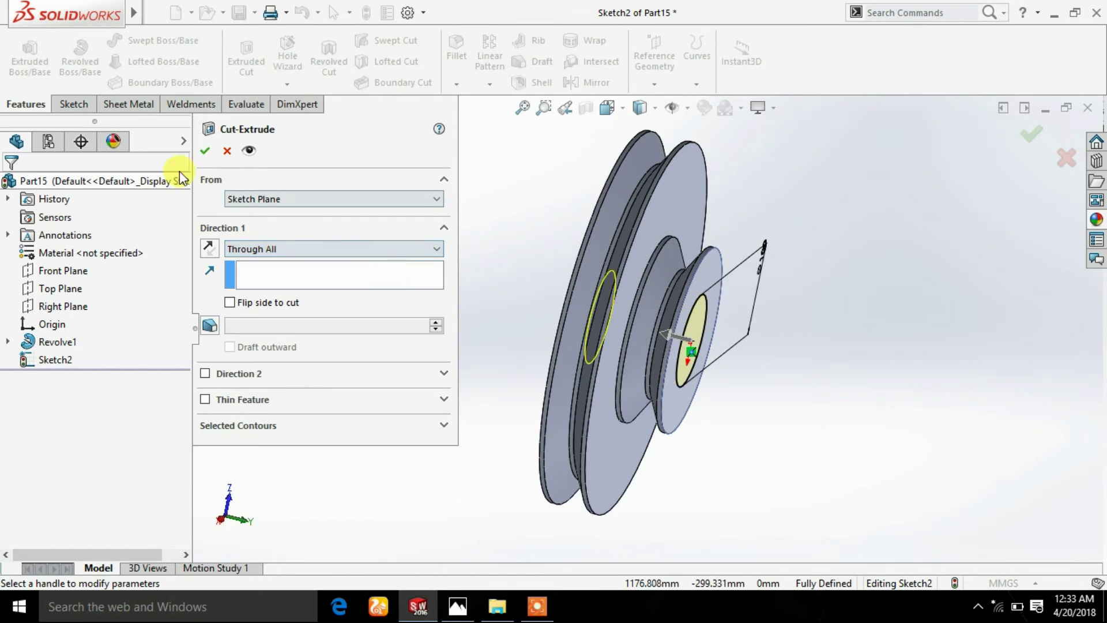
left_click(204, 151)
mouse_move(501, 203)
middle_mouse_down()
mouse_move(508, 283)
mouse_move(645, 387)
middle_mouse_up()
- Start a normal-view sketch on the hub's front face with Center Rectangle, then show Part3.JPG
left_click(701, 369)
left_click(722, 350)
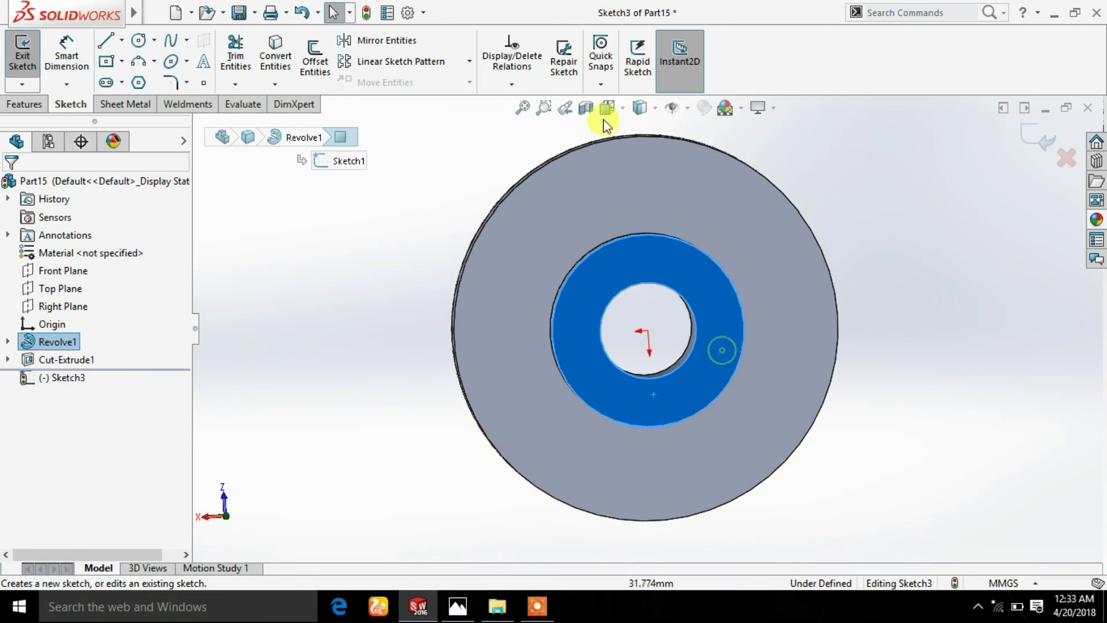
left_click(604, 118)
left_click(946, 363)
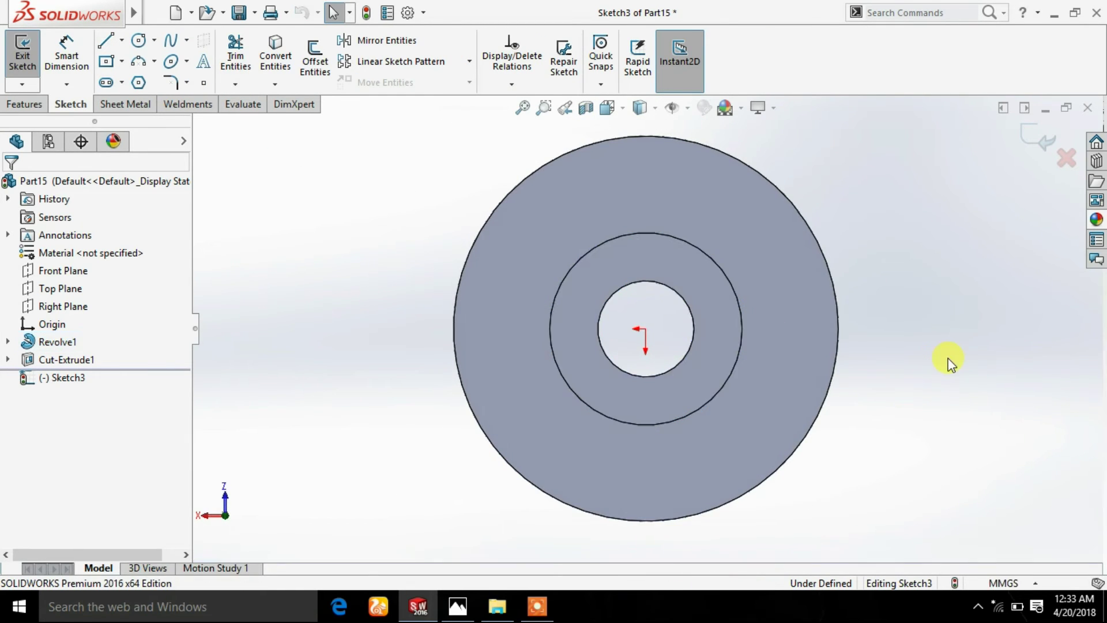
left_click(114, 68)
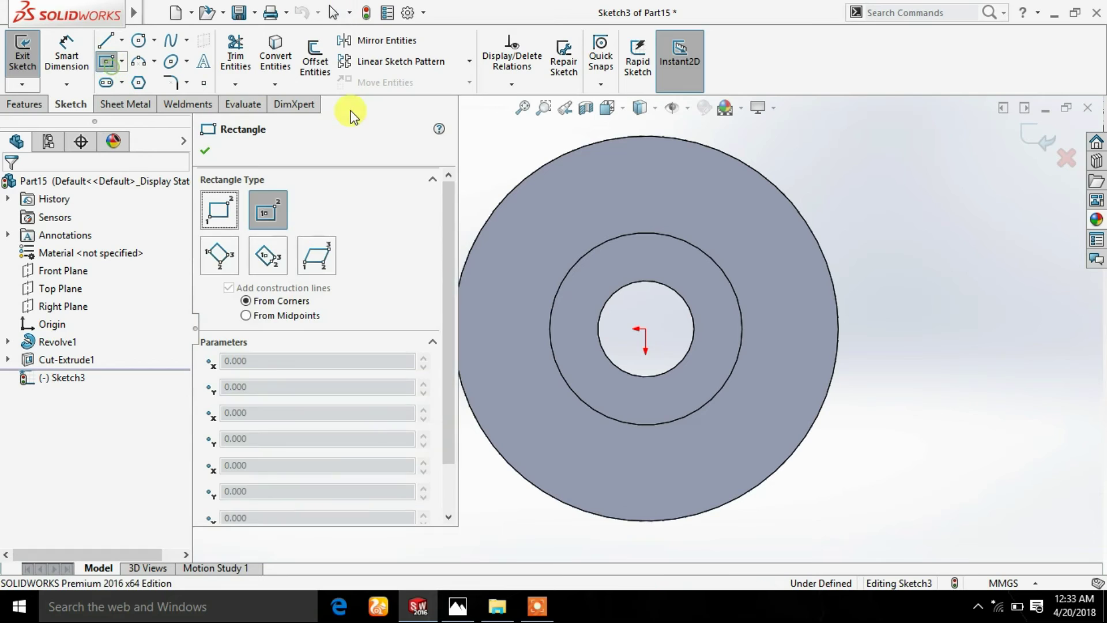
left_click(457, 606)
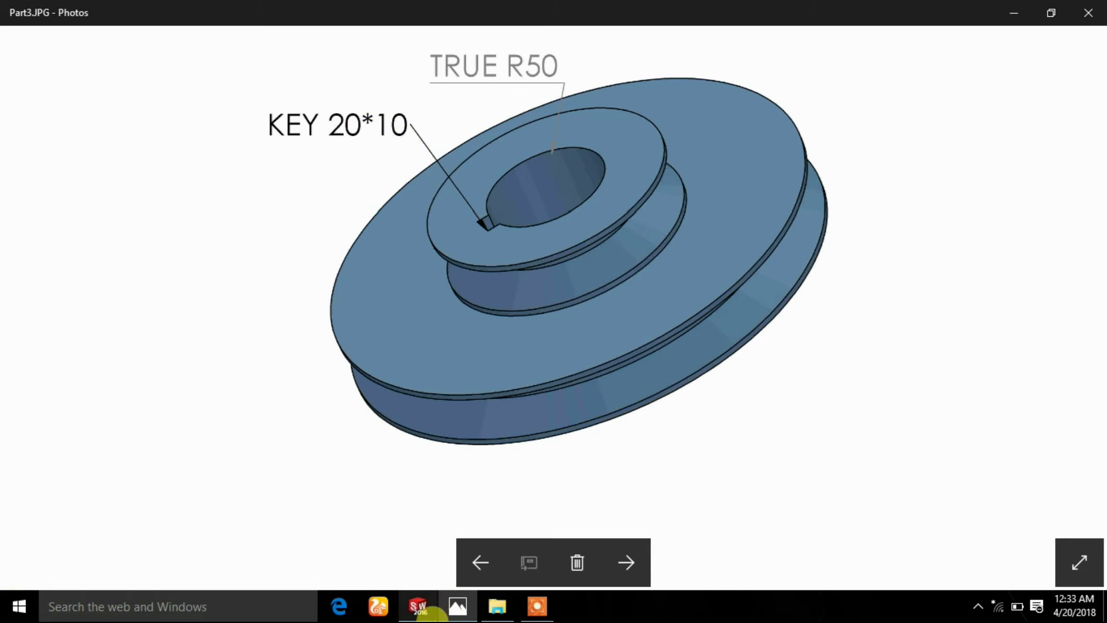
- Zoom in on the KEY 20*10 keyway callout in Part3.JPG
scroll(504, 227, "down", 1)
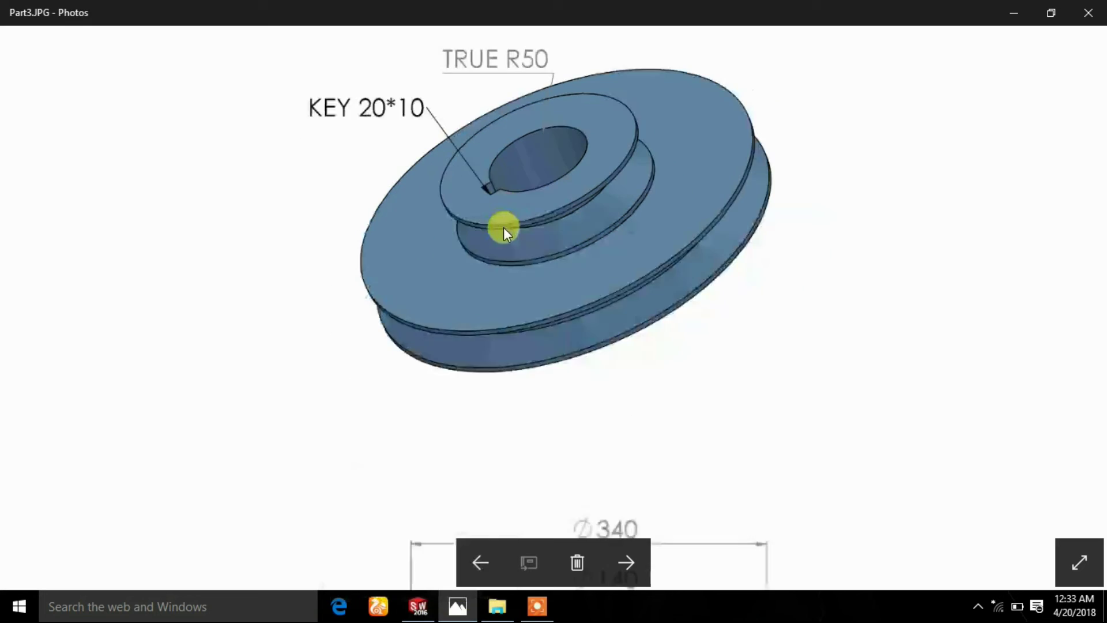
scroll(485, 190, "up", 1)
scroll(487, 191, "up", 1)
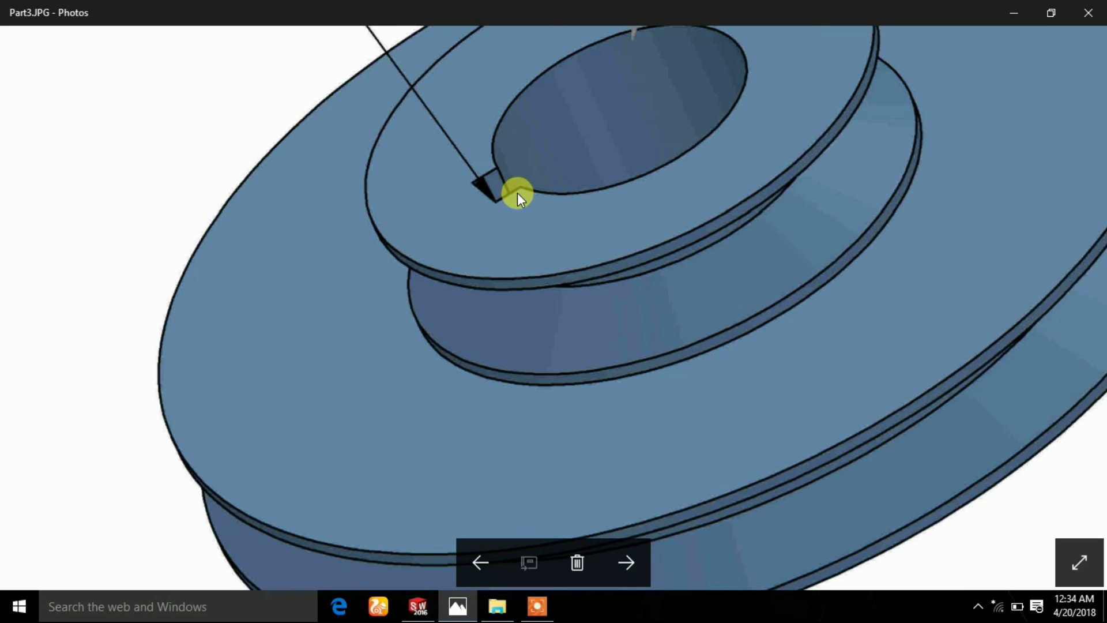
scroll(518, 190, "down", 2)
- Back in SOLIDWORKS, draw a centre rectangle centred on the bore's bottom edge
left_click(419, 606)
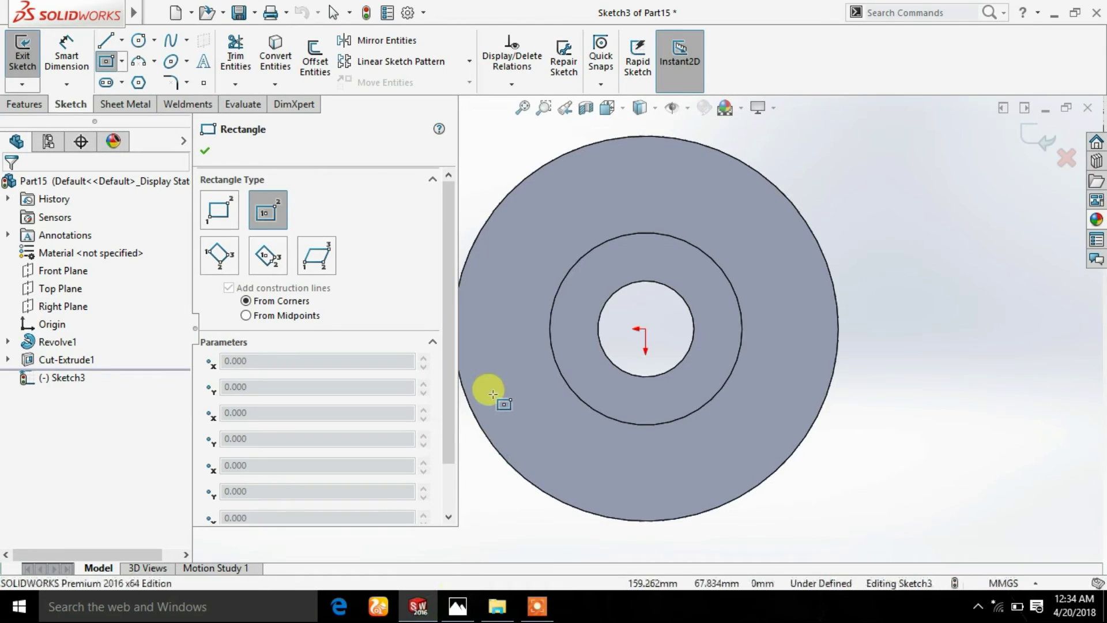
scroll(666, 384, "down", 3)
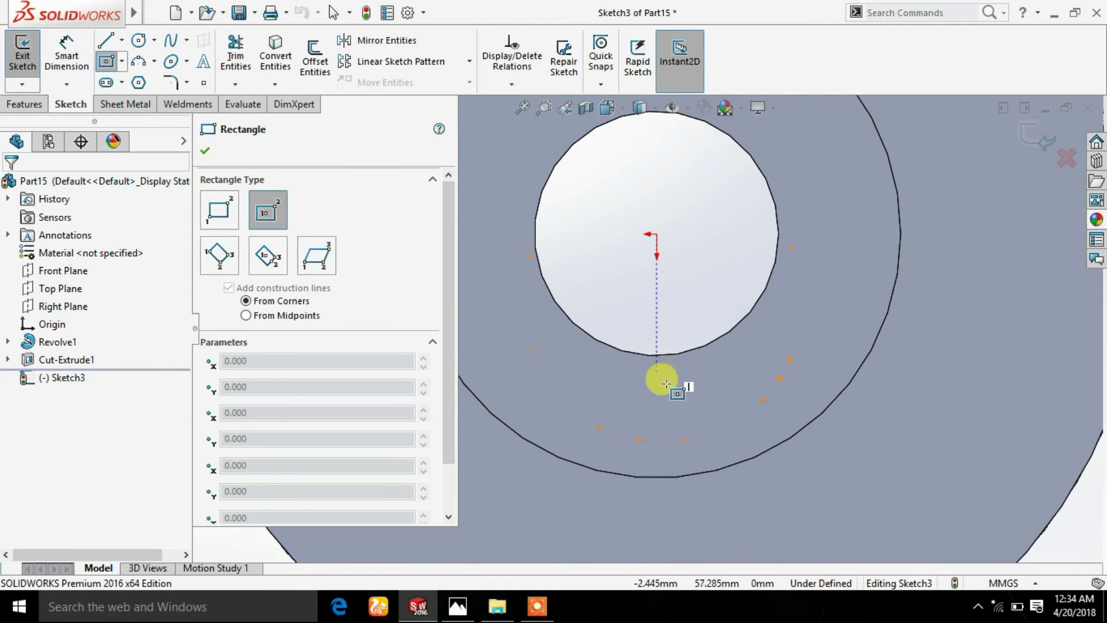
left_click_drag(658, 356, 688, 326)
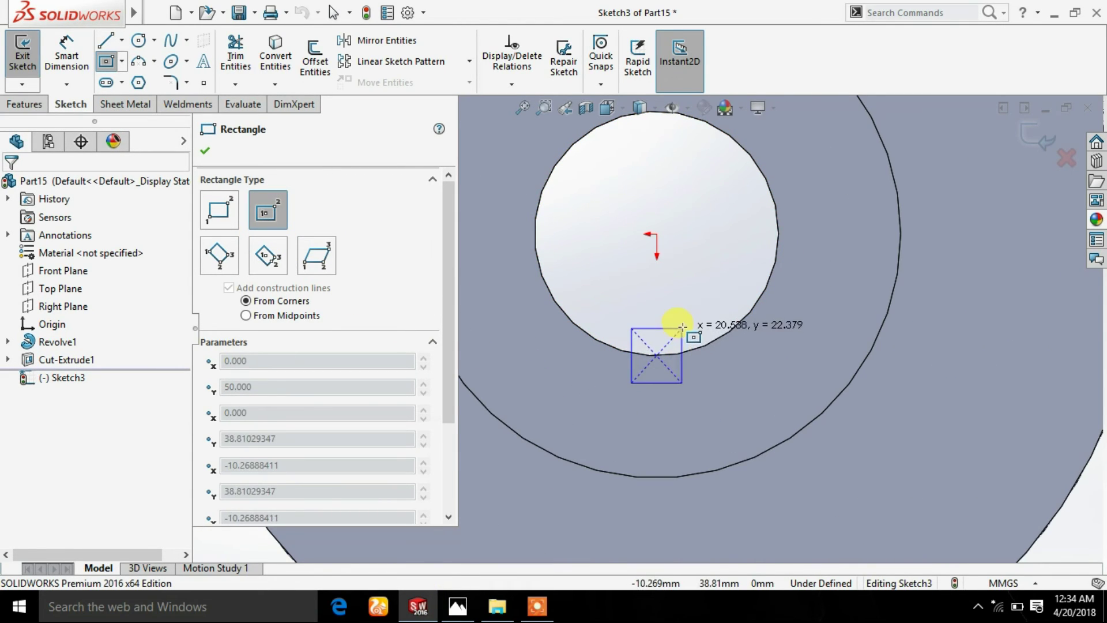
left_click(206, 152)
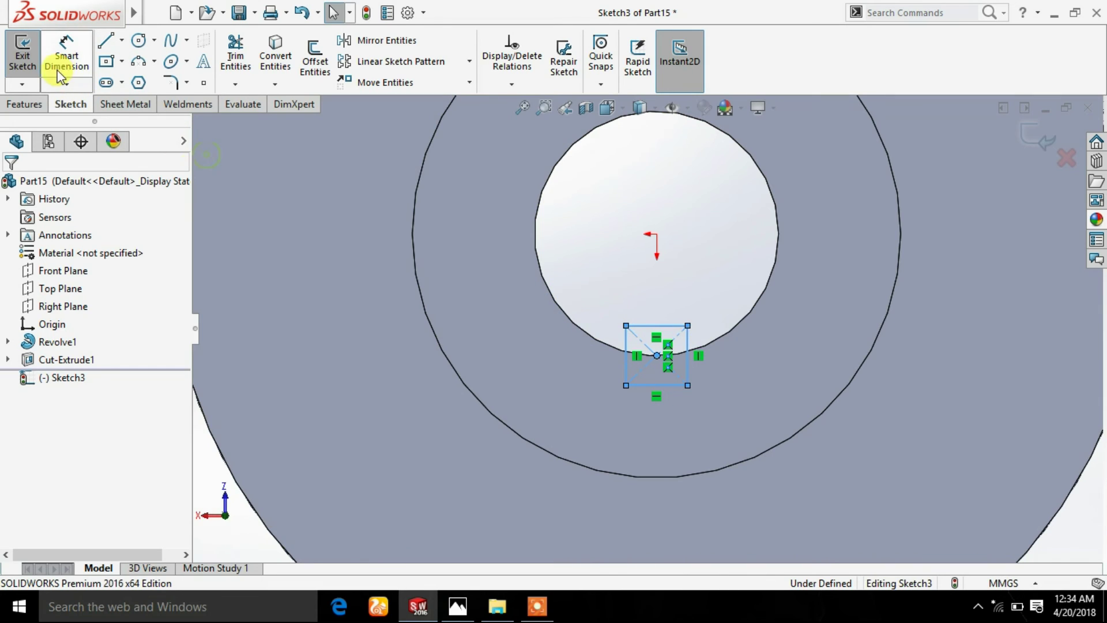
- Dimension the rectangle to 20 mm height and 20 mm width
left_click(67, 55)
left_click(771, 375)
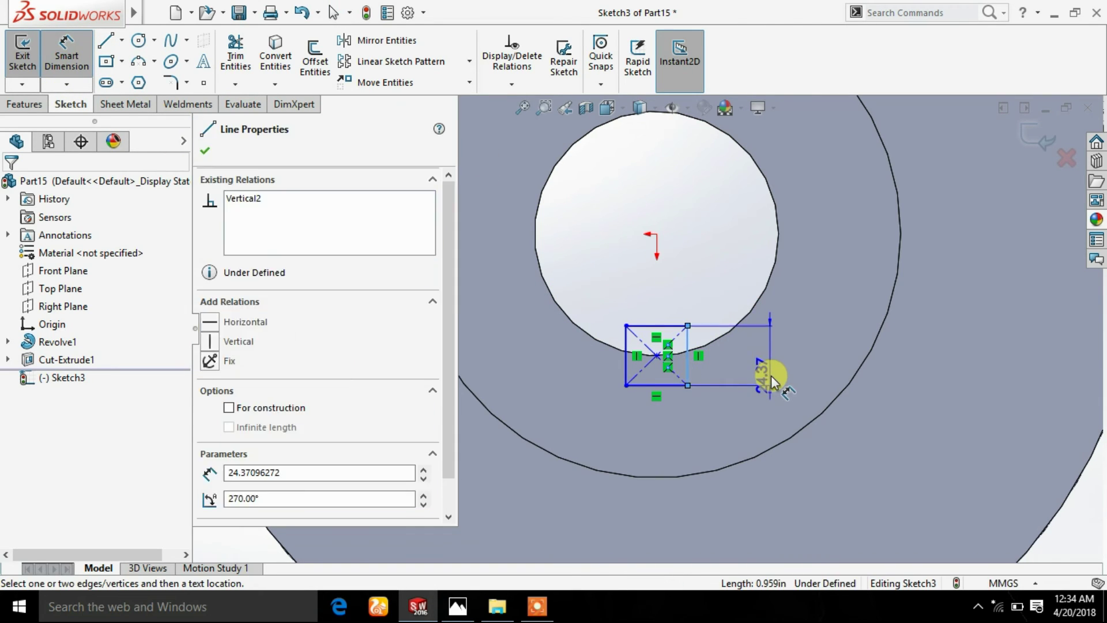
type("20")
key("Return")
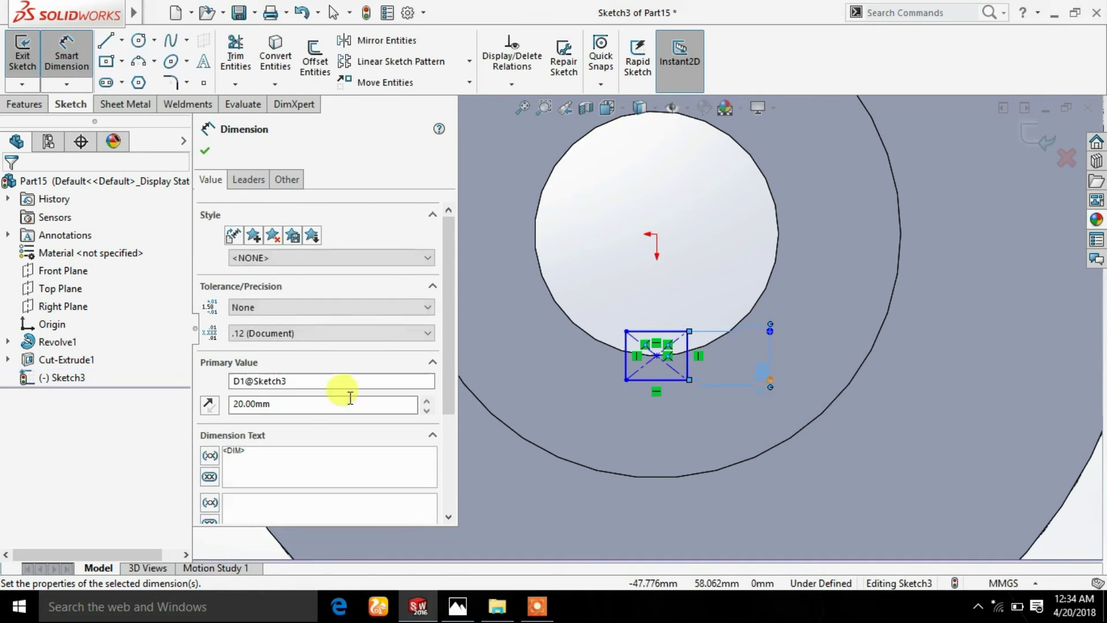
left_click(639, 308)
left_click(639, 297)
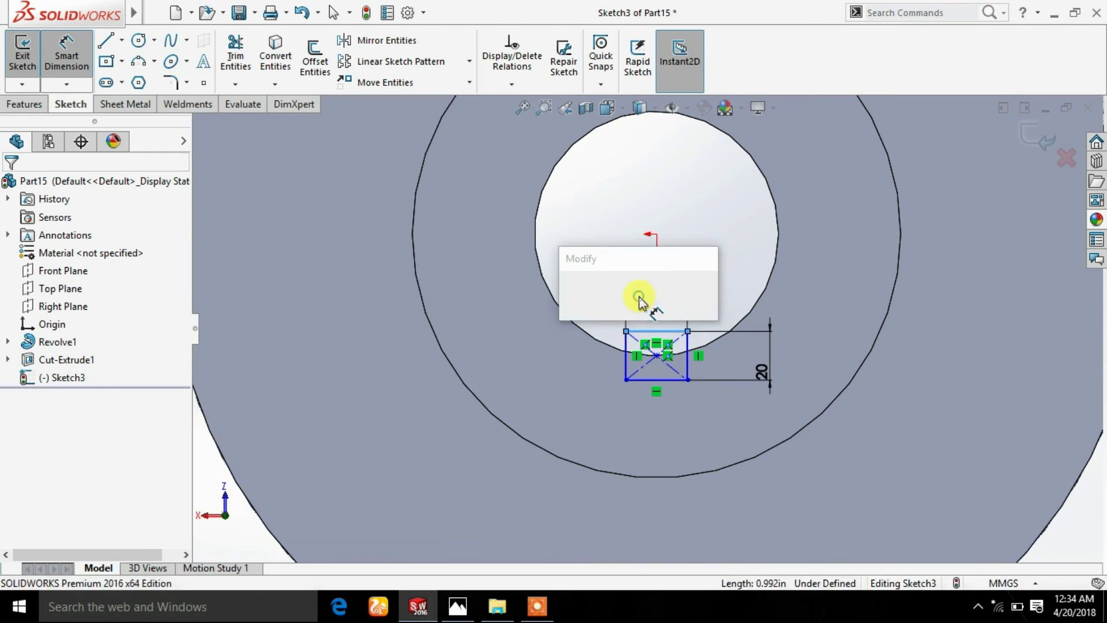
type("20")
key("Return")
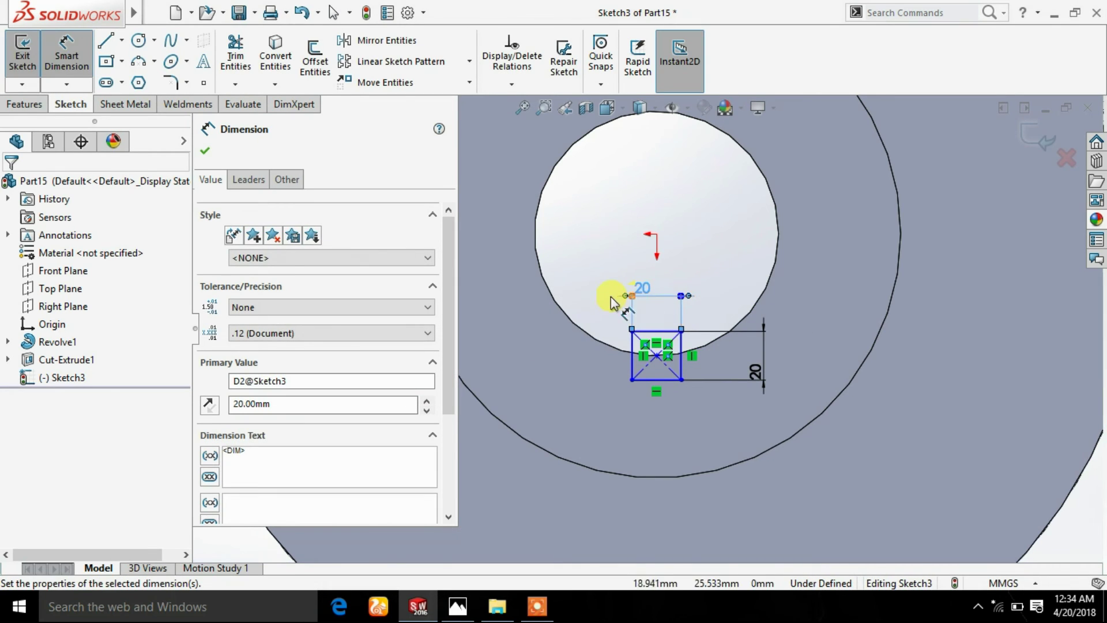
left_click(204, 152)
- Mistakenly extrude the square sketch Through All as a boss, flipped to the other side
left_click(25, 104)
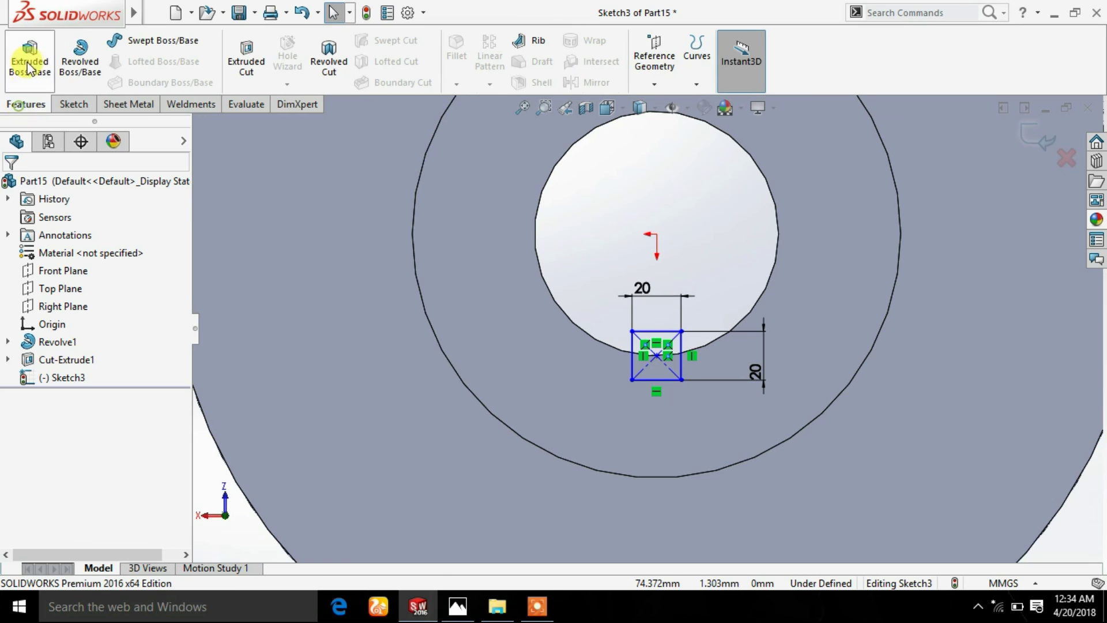
left_click(30, 55)
middle_click_drag(800, 365, 823, 465)
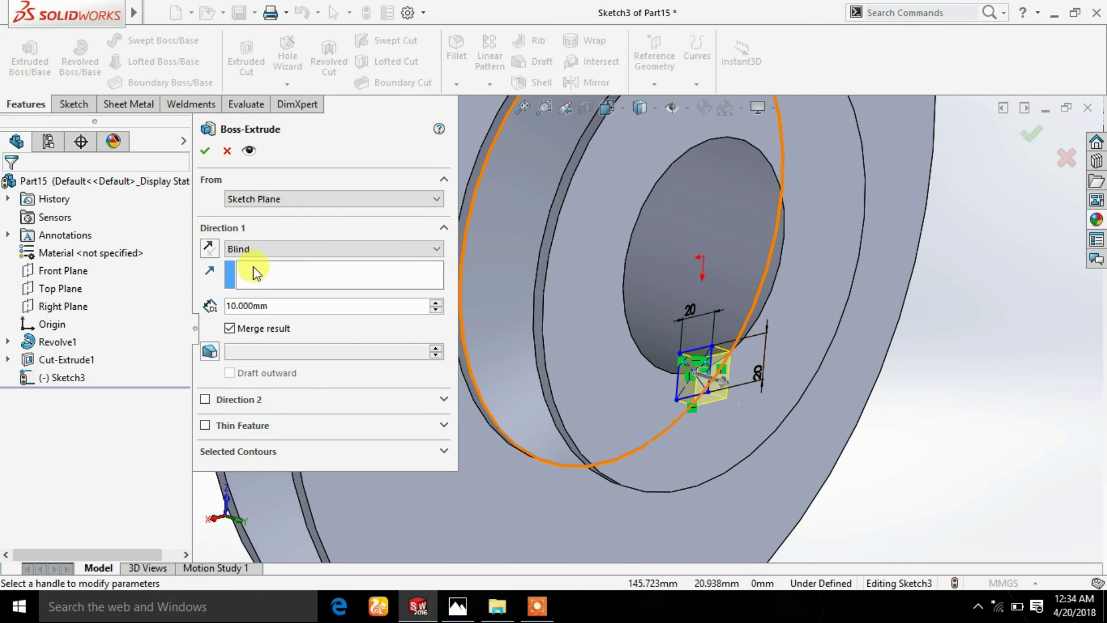
left_click(218, 251)
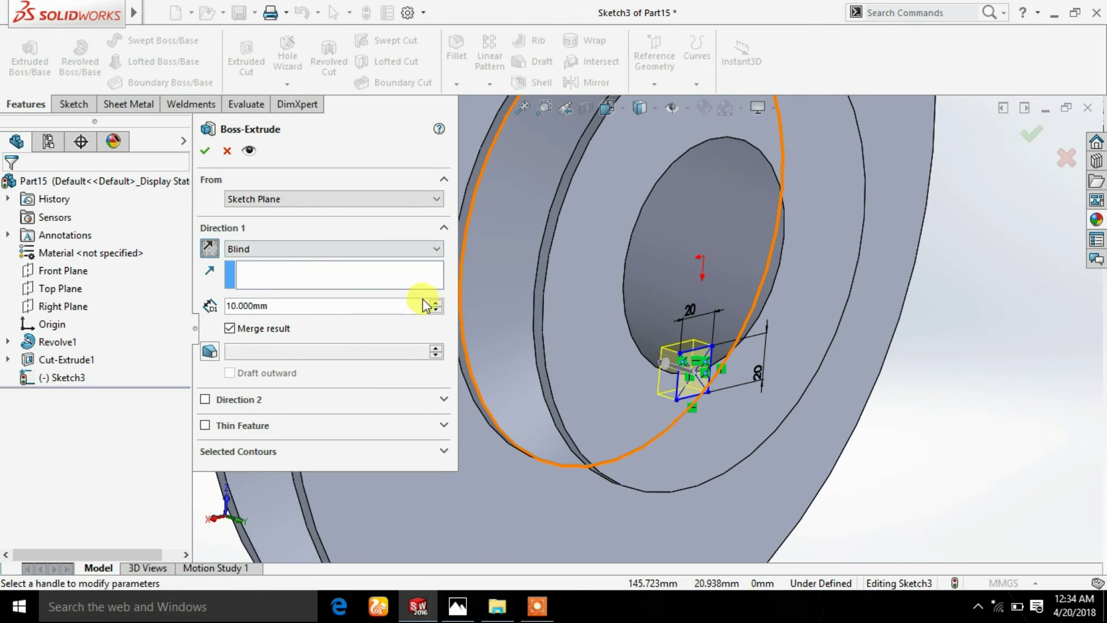
left_click(434, 257)
left_click(395, 271)
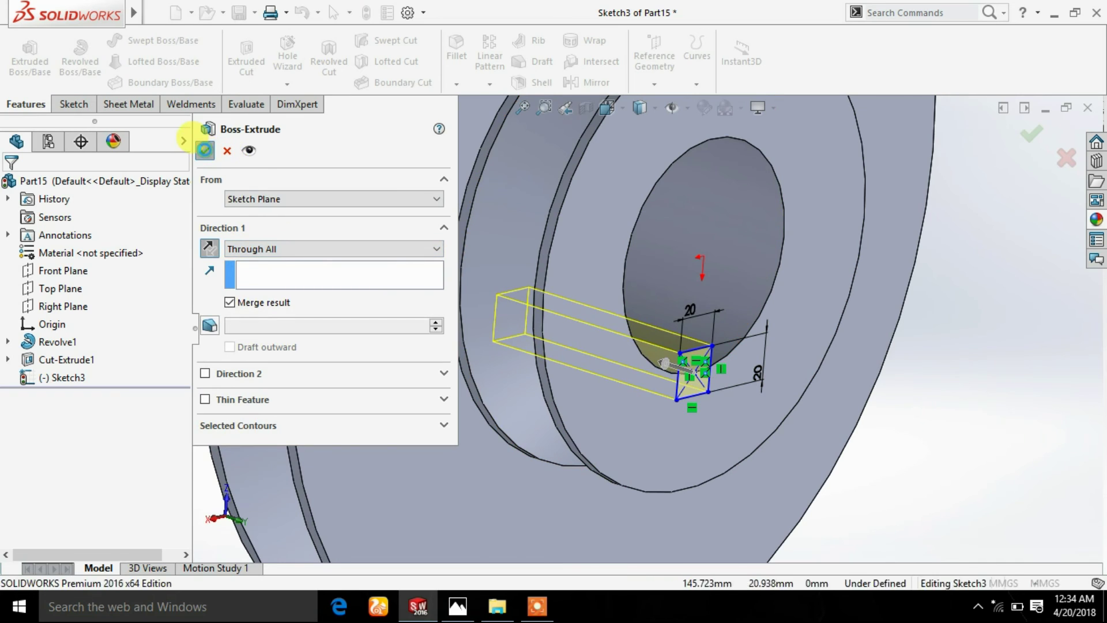
left_click(206, 151)
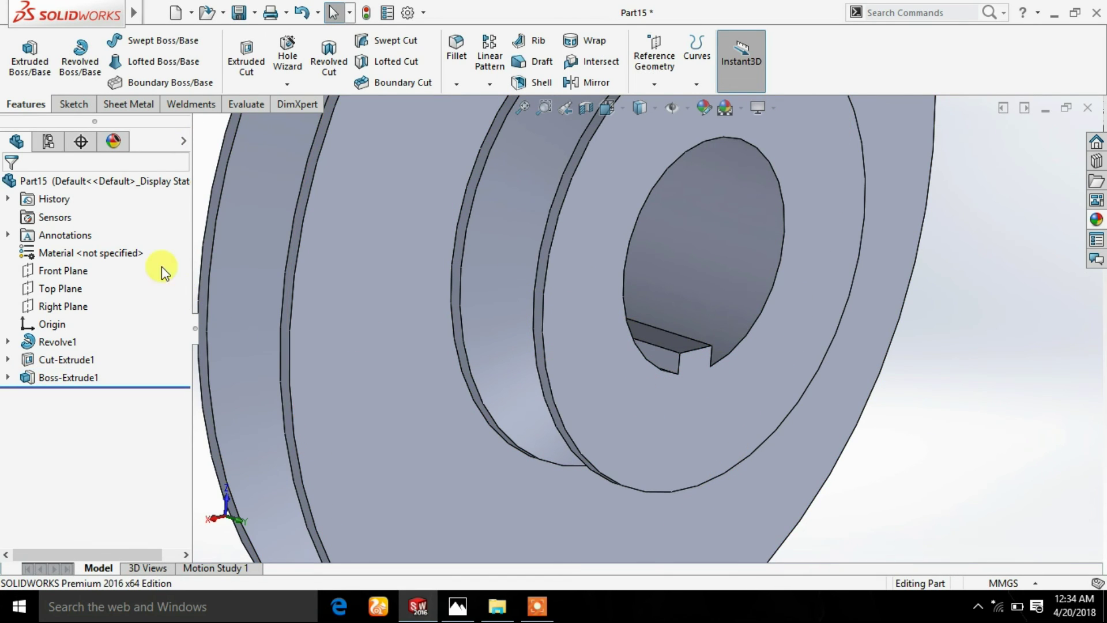
- Delete the unwanted Boss-Extrude1 feature
left_click(82, 379)
right_click(82, 380)
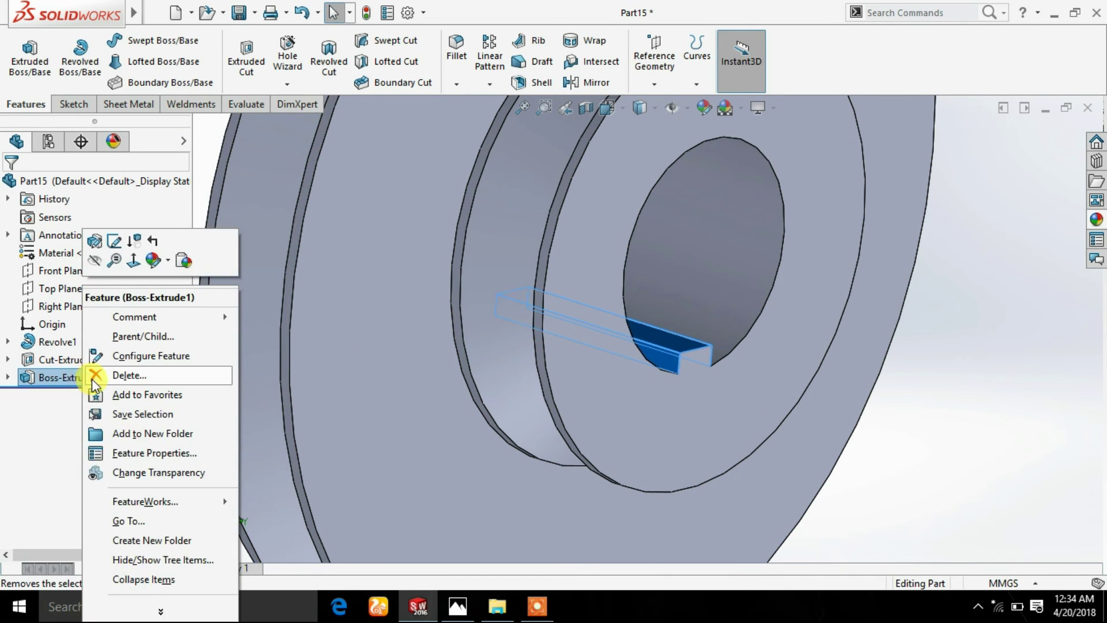
left_click(262, 373)
left_click(657, 214)
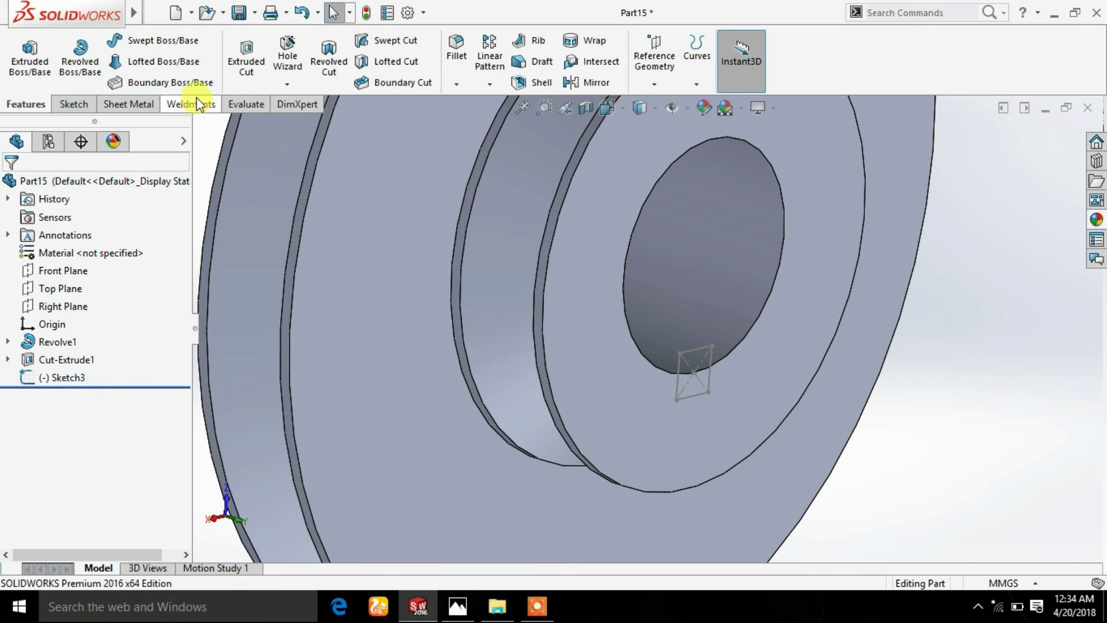
- Extrude-cut the square sketch Through All to form the 20 × 20 mm keyway
left_click(254, 76)
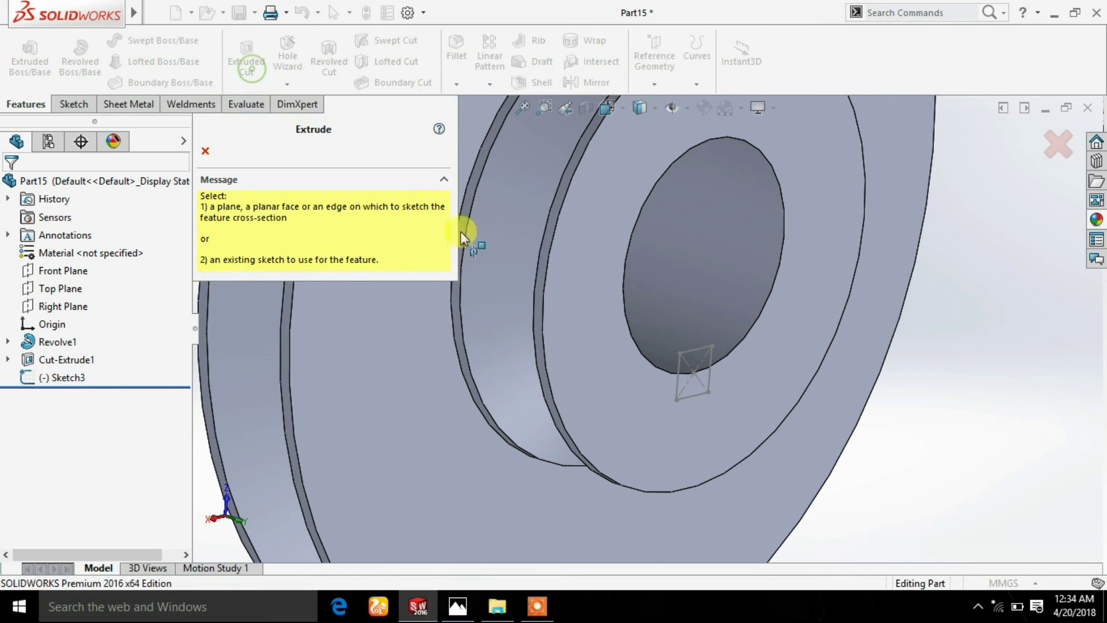
left_click(691, 352)
left_click(316, 250)
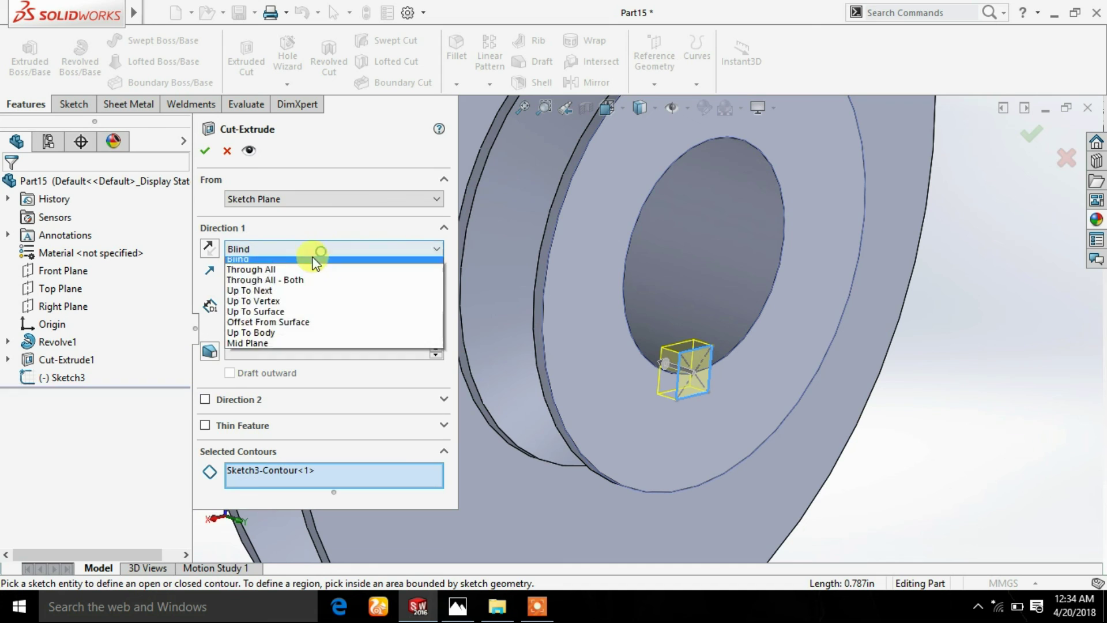
left_click(207, 151)
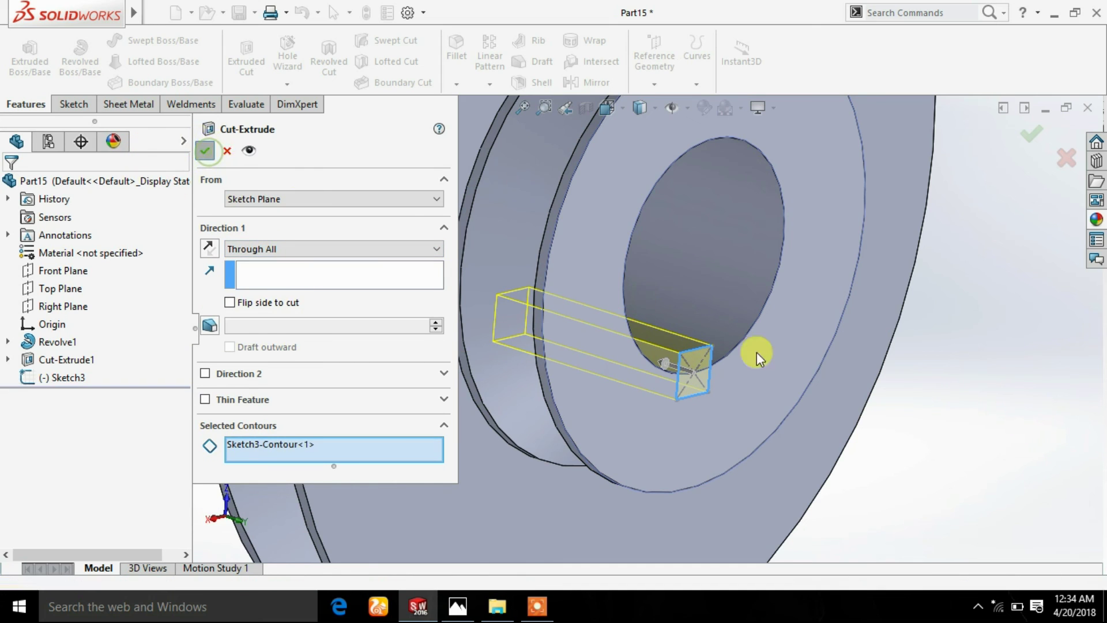
scroll(967, 410, "up", 5)
mouse_move(920, 455)
middle_mouse_down()
mouse_move(839, 401)
mouse_move(787, 420)
middle_mouse_up()
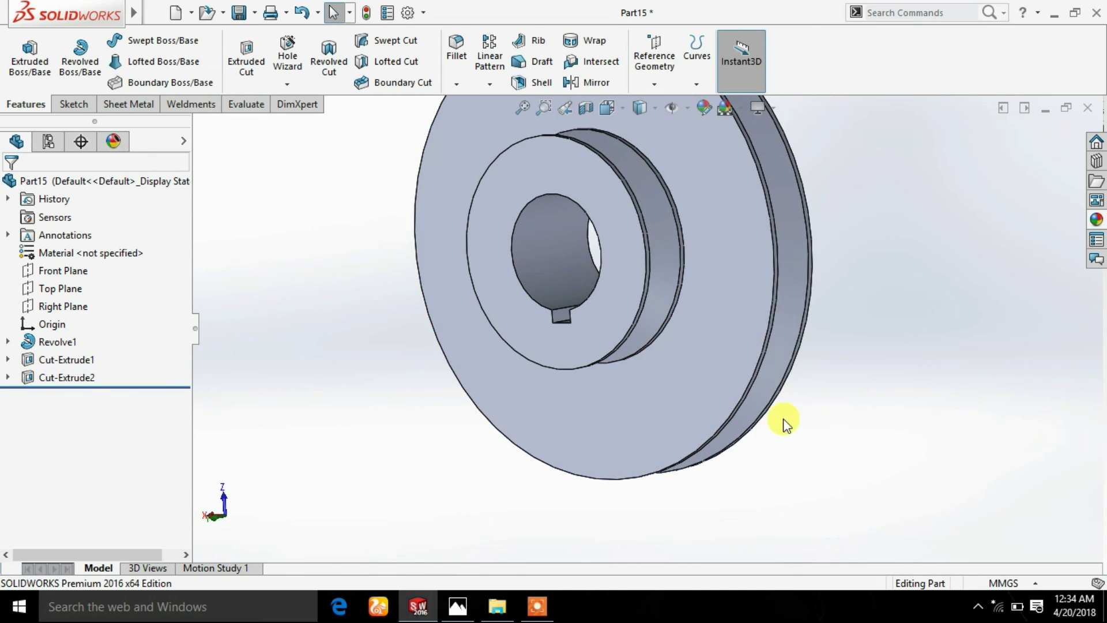
left_click(676, 288)
mouse_move(676, 288)
middle_mouse_down()
mouse_move(710, 301)
mouse_move(757, 364)
mouse_move(831, 323)
mouse_move(712, 210)
mouse_move(748, 309)
mouse_move(683, 252)
mouse_move(682, 326)
mouse_move(655, 300)
middle_mouse_up()
scroll(786, 284, "up", 3)
left_click(753, 297)
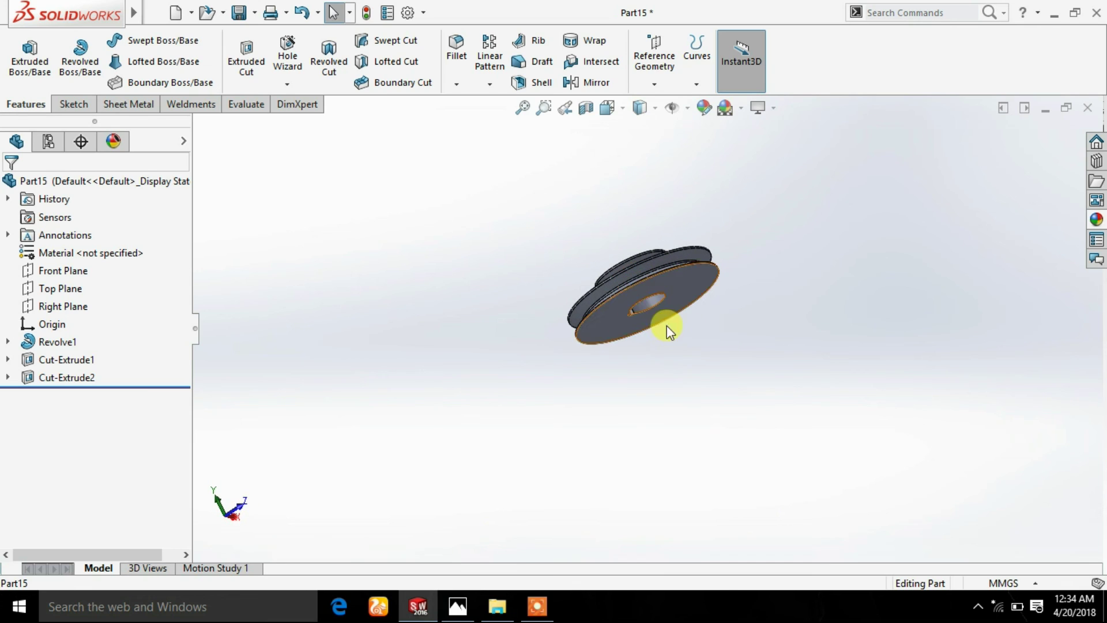